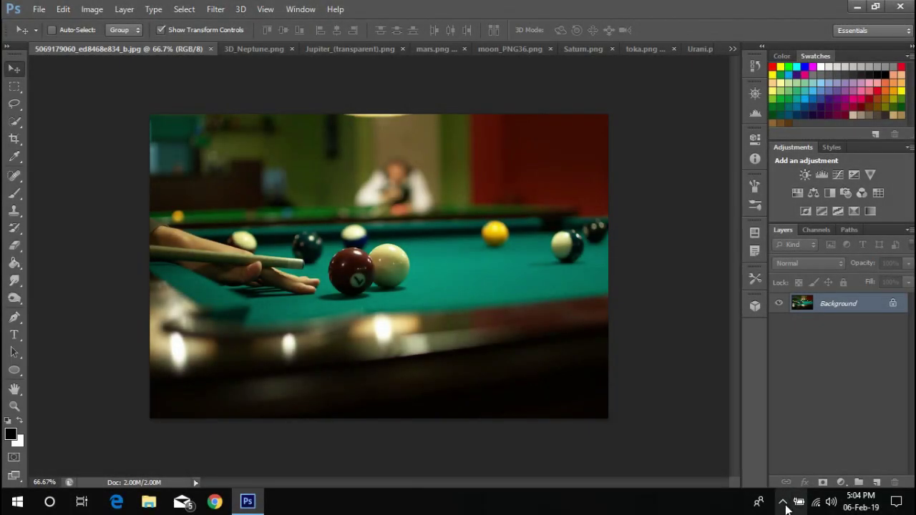
Convert the pool photo's locked Background into an editable layer named Pool
left_click(783, 501)
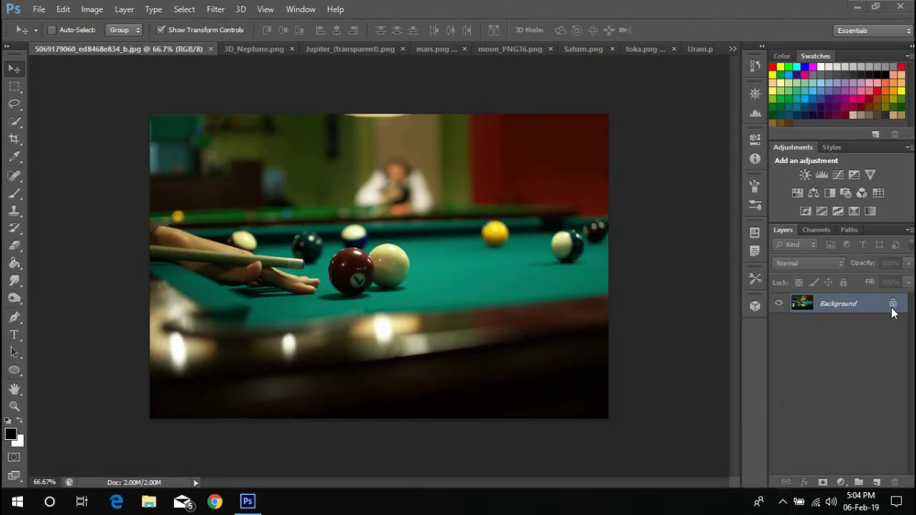
double_click(852, 313)
type("Poo")
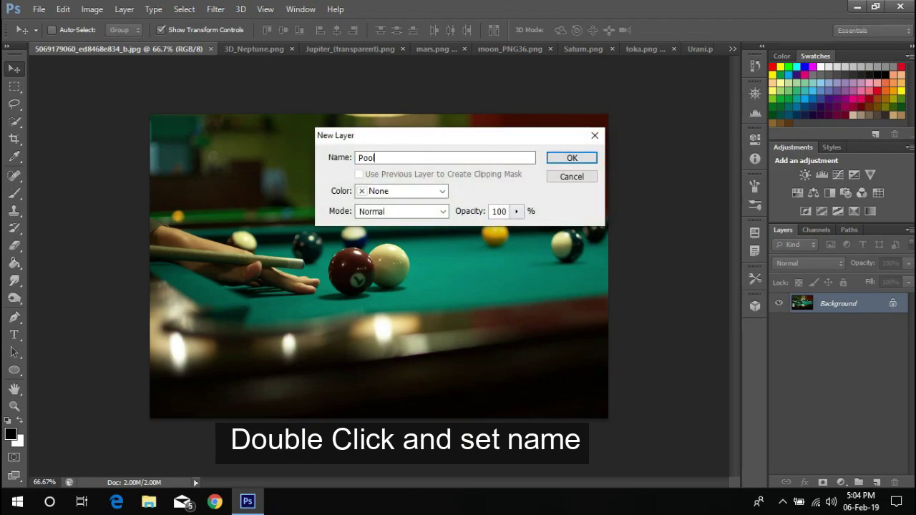
type("l")
key("Return")
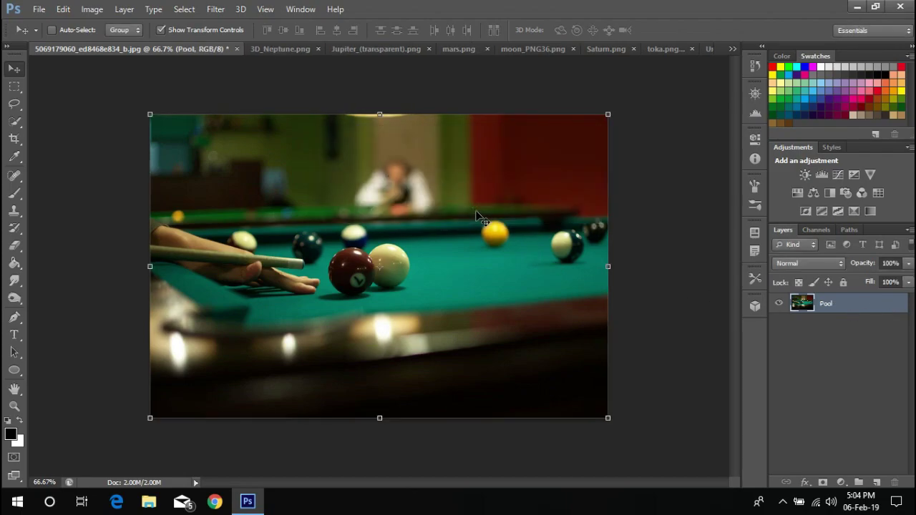
Duplicate the Neptune layer into the pool photo and close the Neptune document
left_click(273, 49)
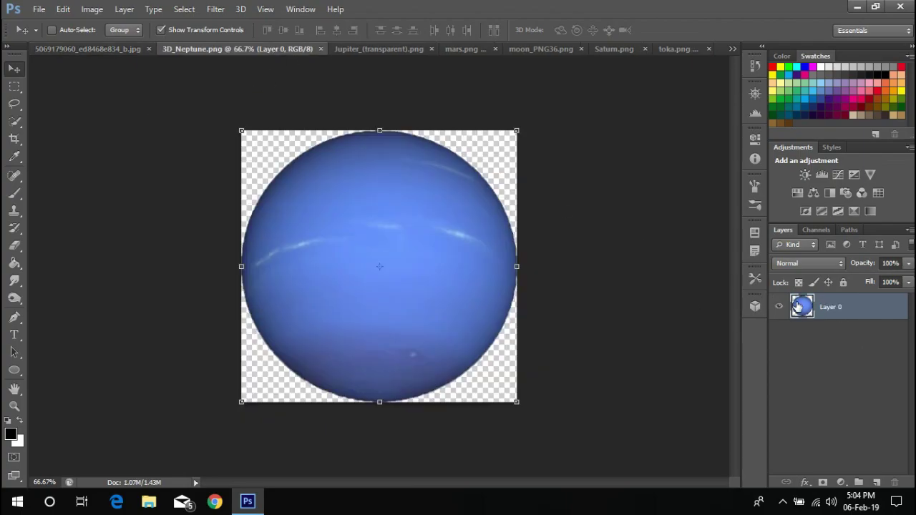
right_click(832, 309)
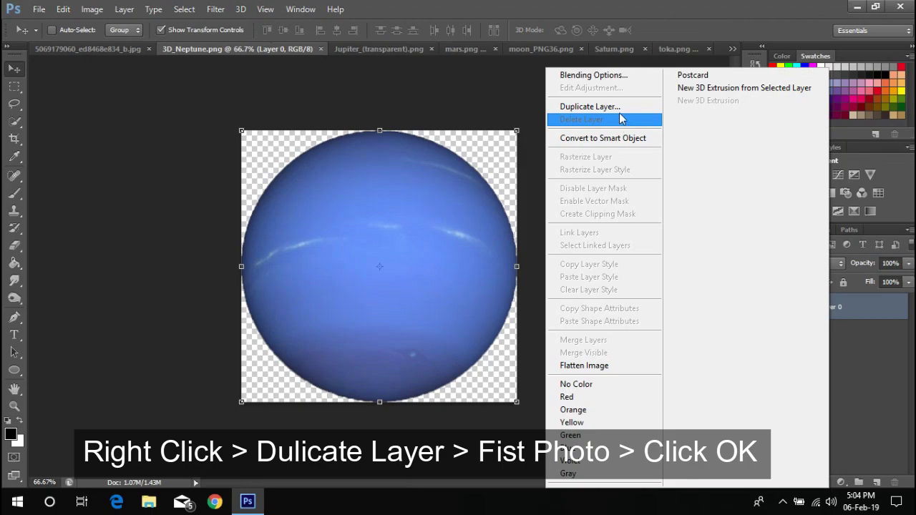
left_click(597, 117)
left_click(461, 206)
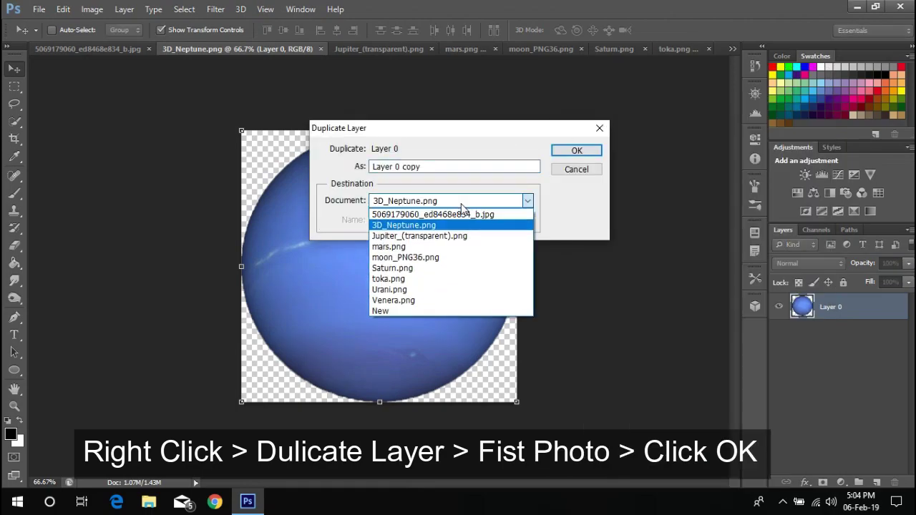
left_click(453, 213)
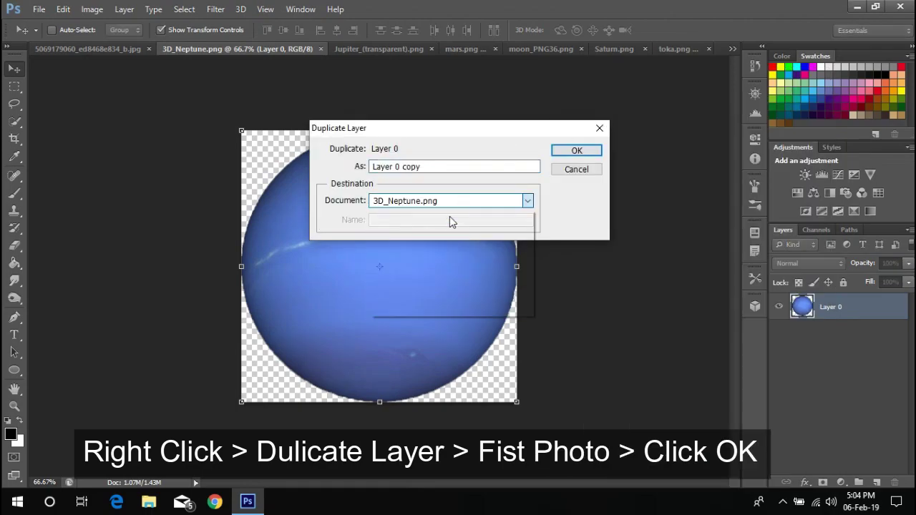
left_click(575, 152)
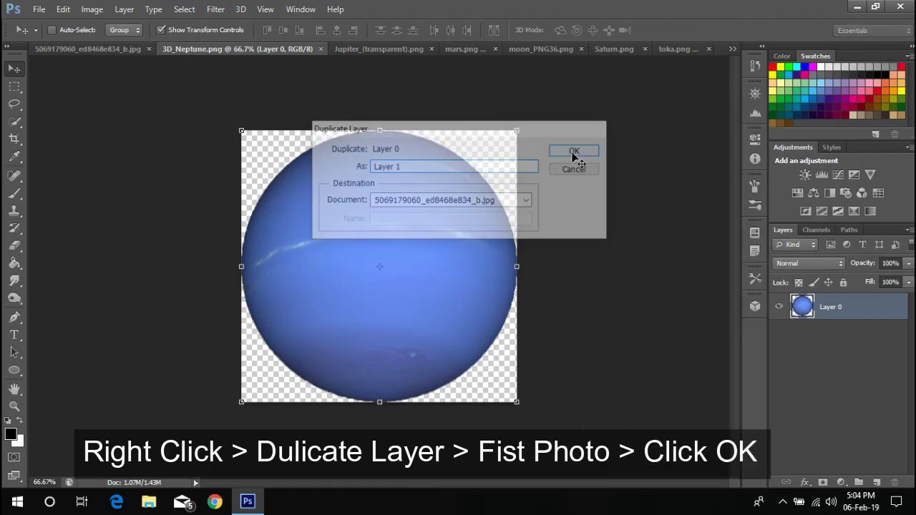
left_click(321, 49)
Duplicate the Jupiter layer into the pool photo and close the Jupiter document
left_click(292, 49)
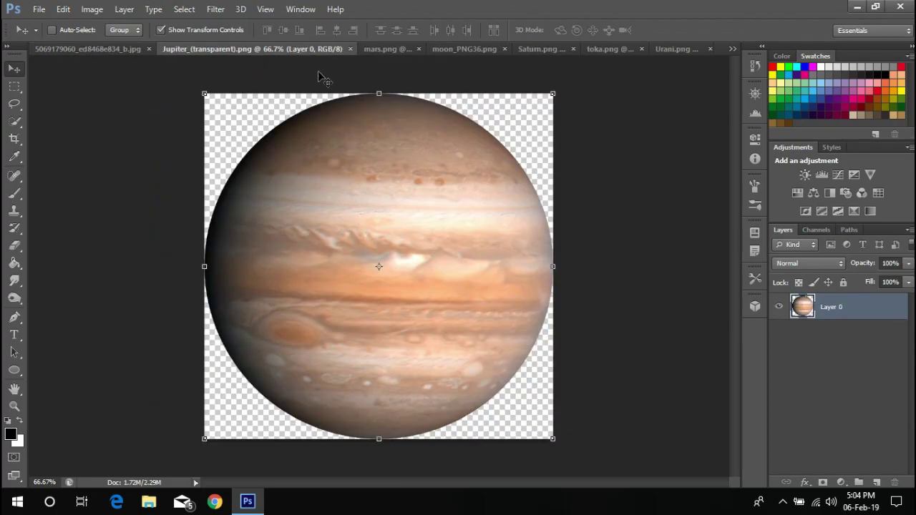
right_click(828, 307)
left_click(597, 109)
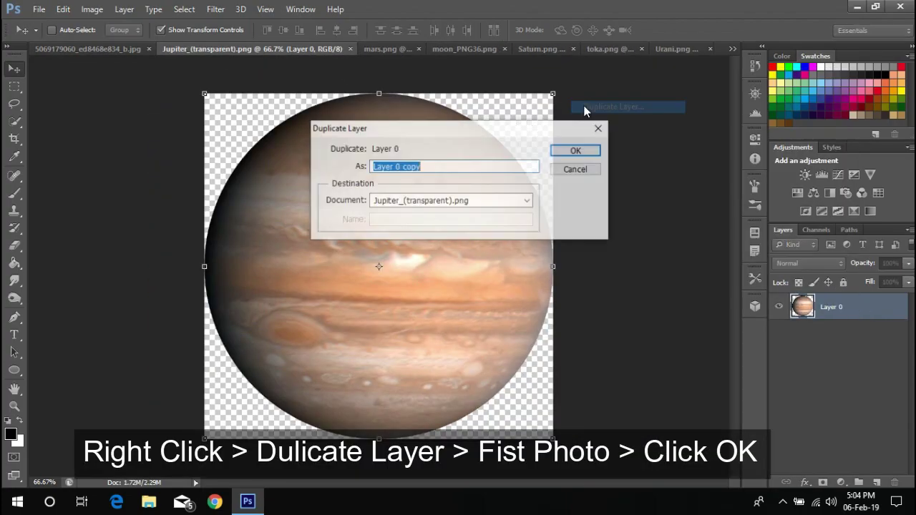
left_click(484, 202)
left_click(451, 213)
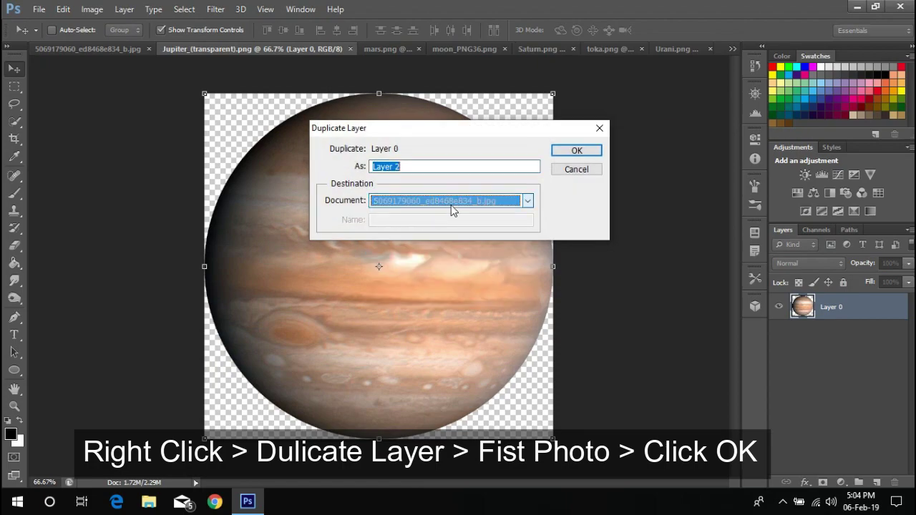
left_click(576, 150)
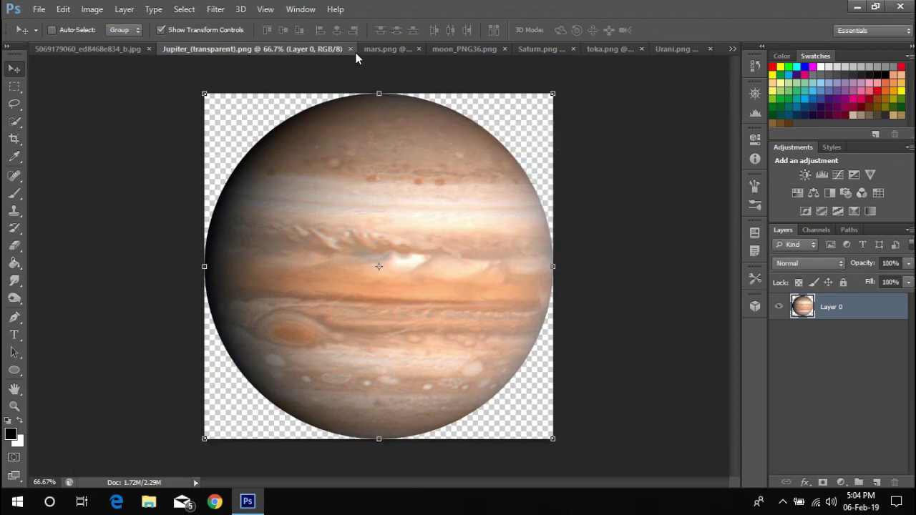
left_click(349, 48)
Duplicate the Mars layer into the pool photo and close the Mars document
left_click(270, 49)
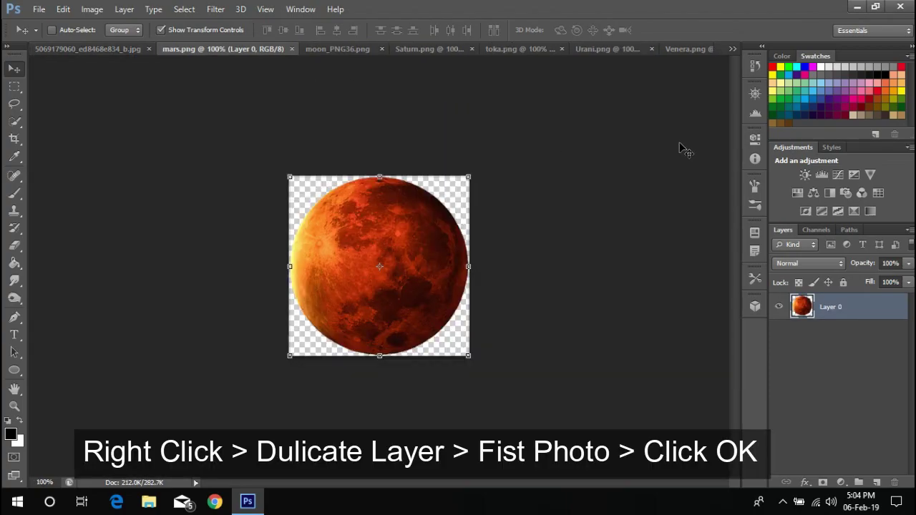
right_click(849, 304)
left_click(624, 108)
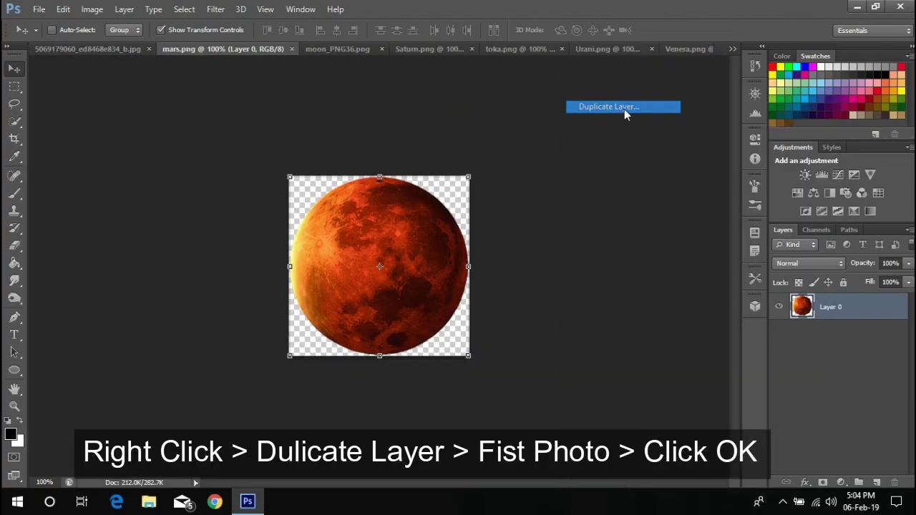
left_click(451, 200)
left_click(430, 212)
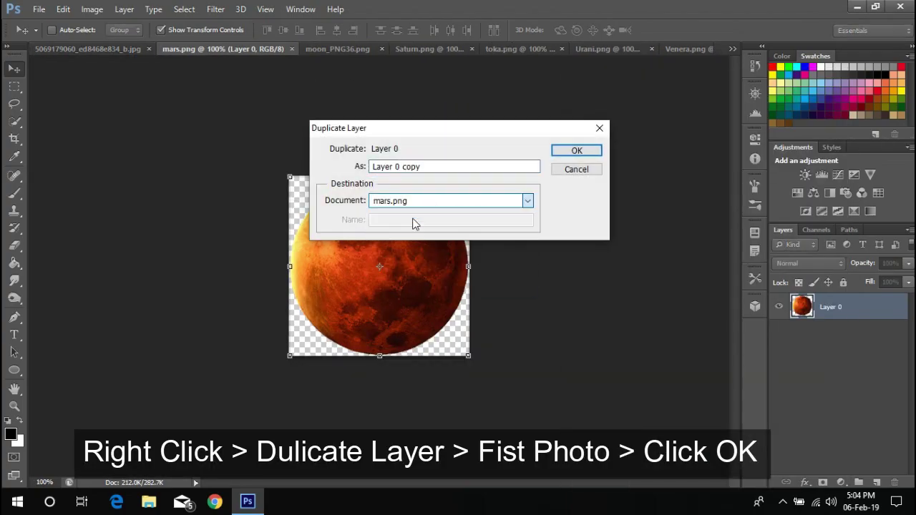
left_click(583, 149)
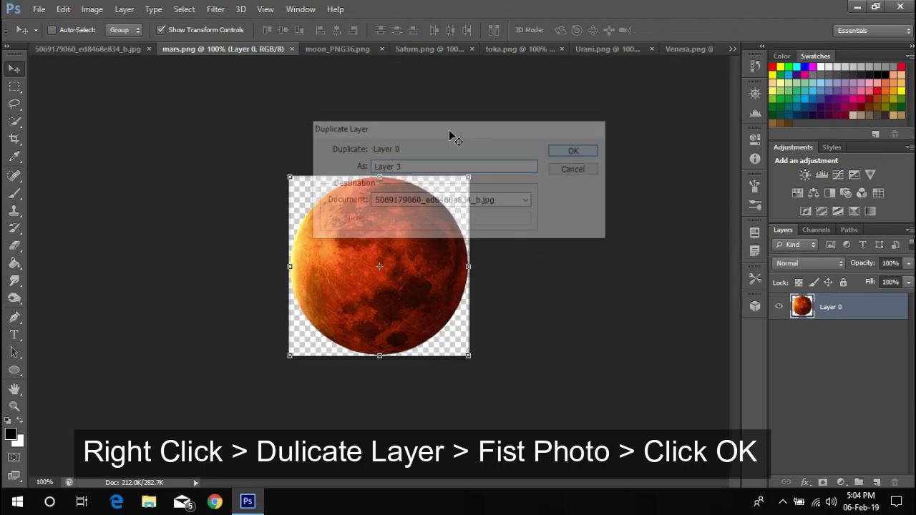
left_click(290, 48)
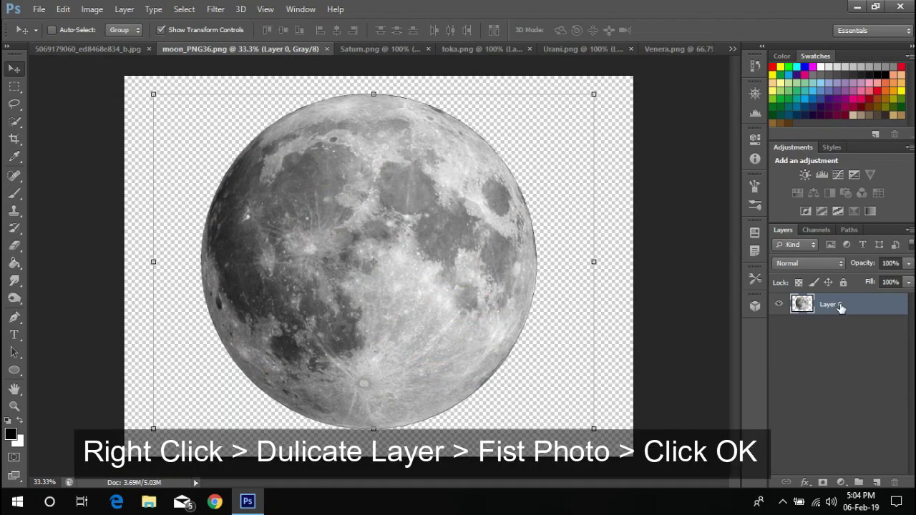
Duplicate the Moon layer into the pool photo and close the Moon document
right_click(841, 306)
left_click(601, 105)
left_click(458, 200)
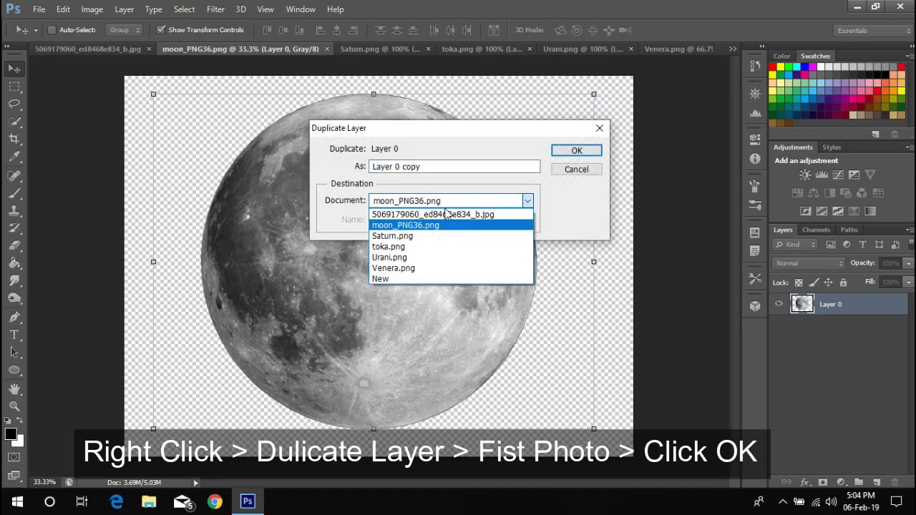
left_click(424, 215)
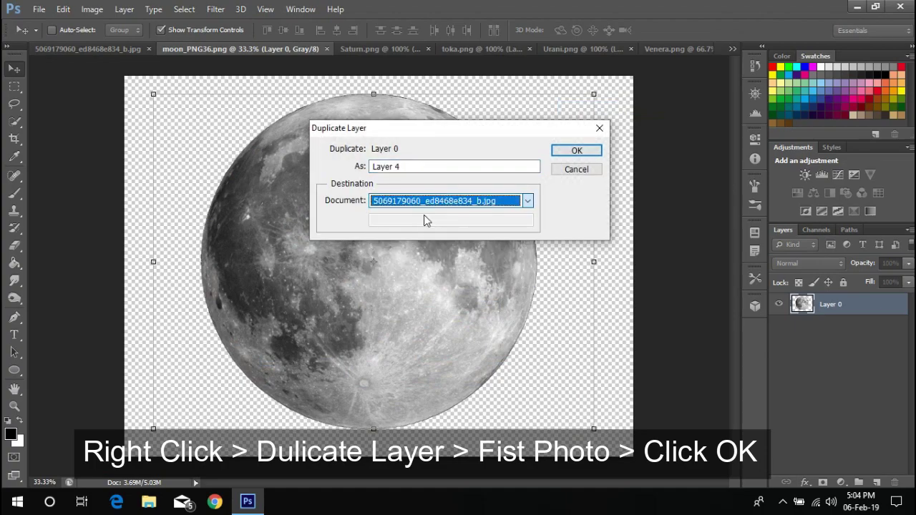
left_click(578, 151)
left_click(327, 49)
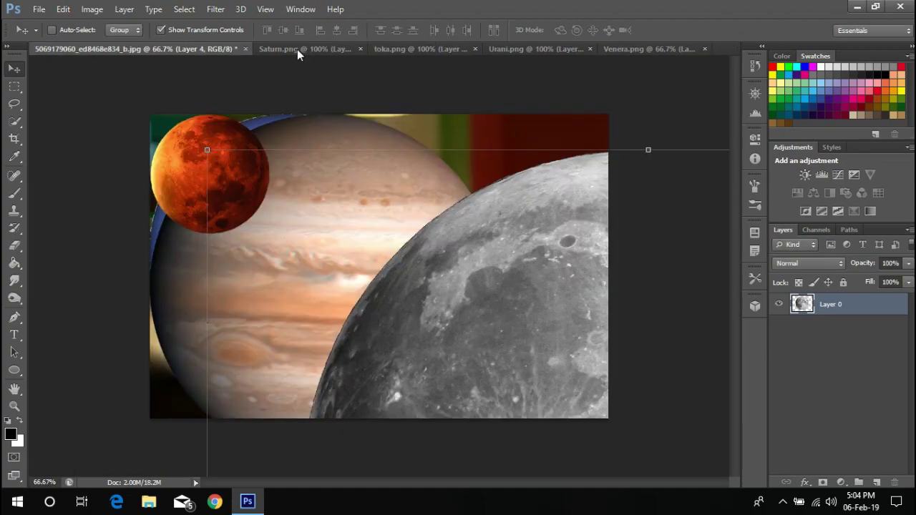
Duplicate the Saturn layer into the pool photo and close the Saturn document
left_click(311, 48)
right_click(805, 304)
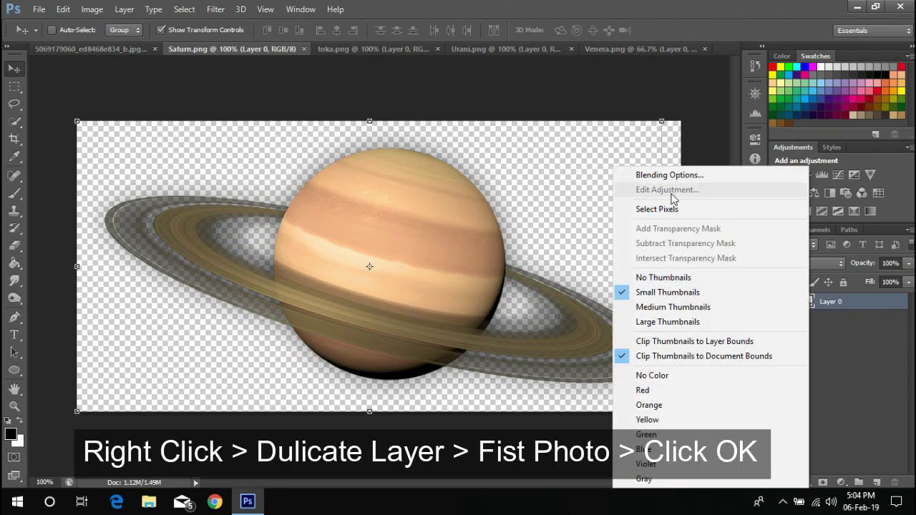
right_click(848, 303)
left_click(601, 107)
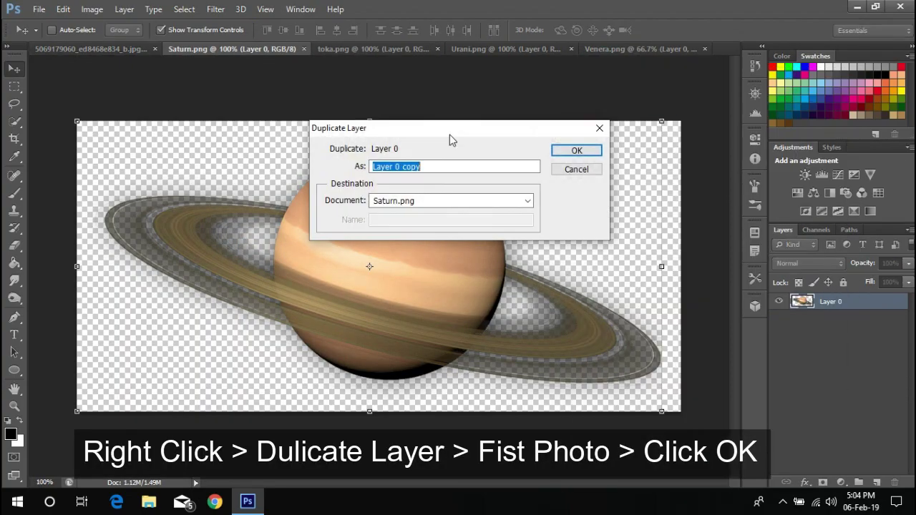
left_click(439, 201)
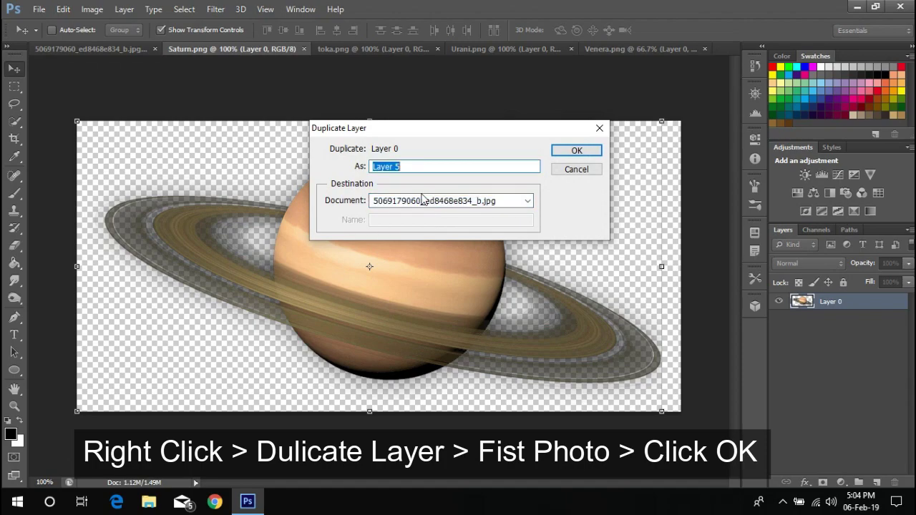
left_click(576, 152)
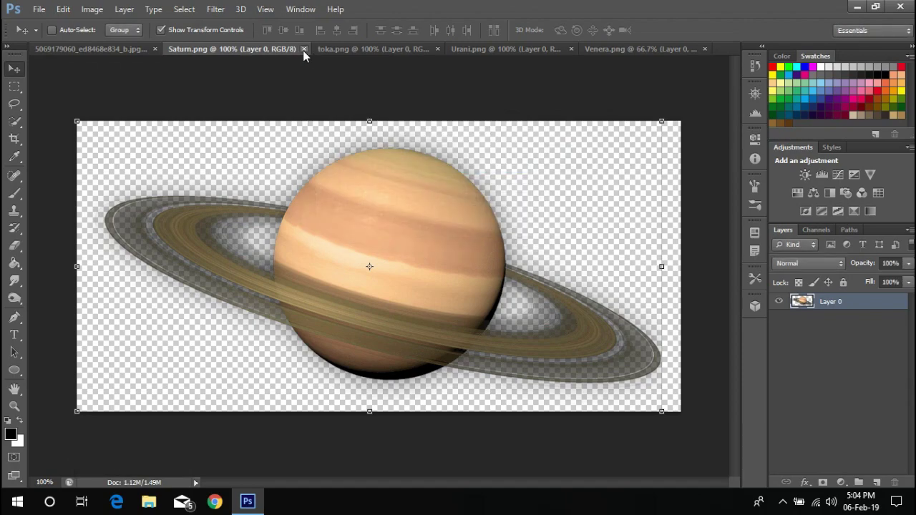
left_click(304, 48)
Duplicate the Earth layer into the pool photo and close toka.png
left_click(308, 48)
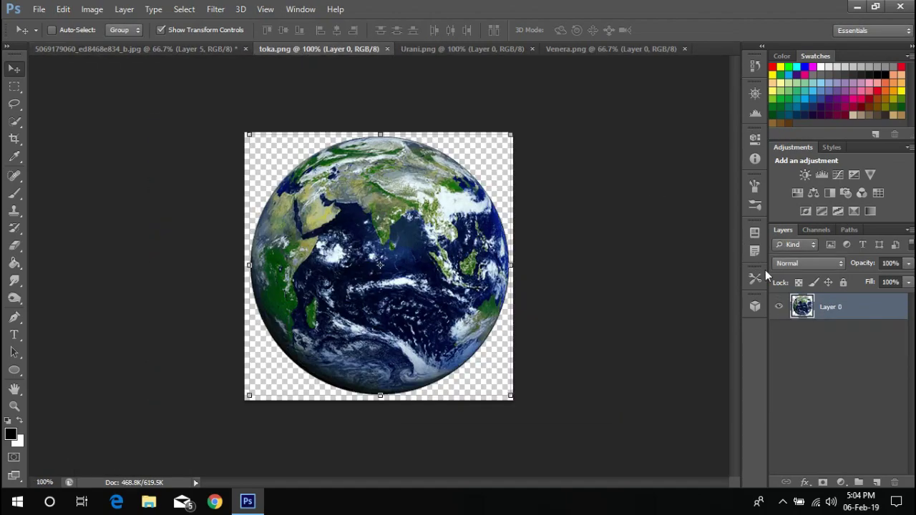
right_click(833, 304)
left_click(597, 106)
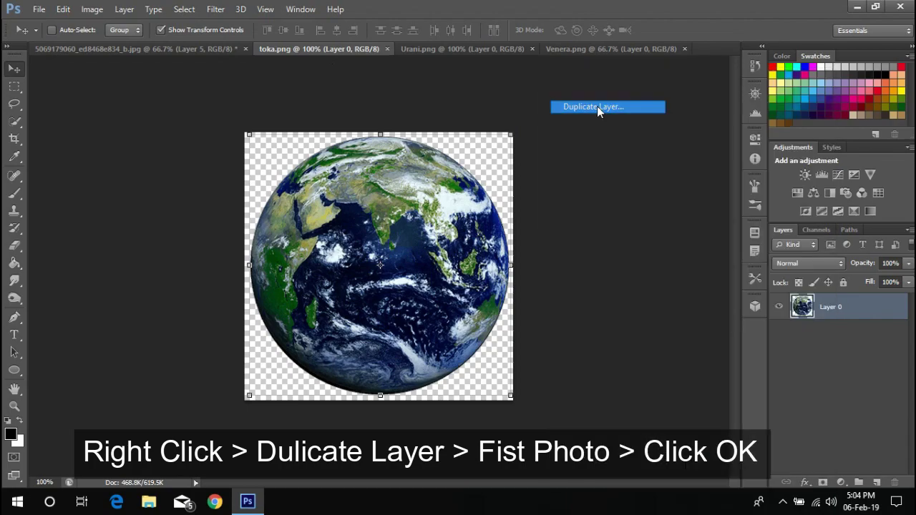
left_click(492, 200)
left_click(459, 214)
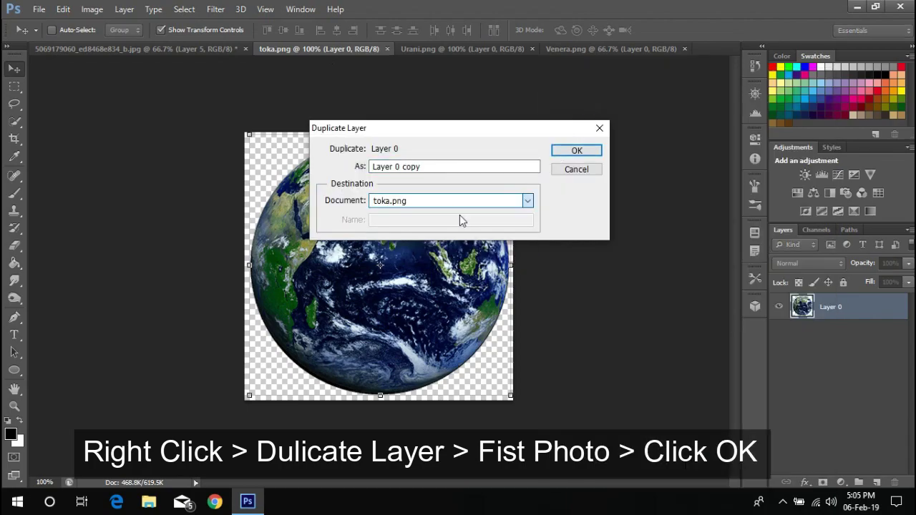
left_click(583, 154)
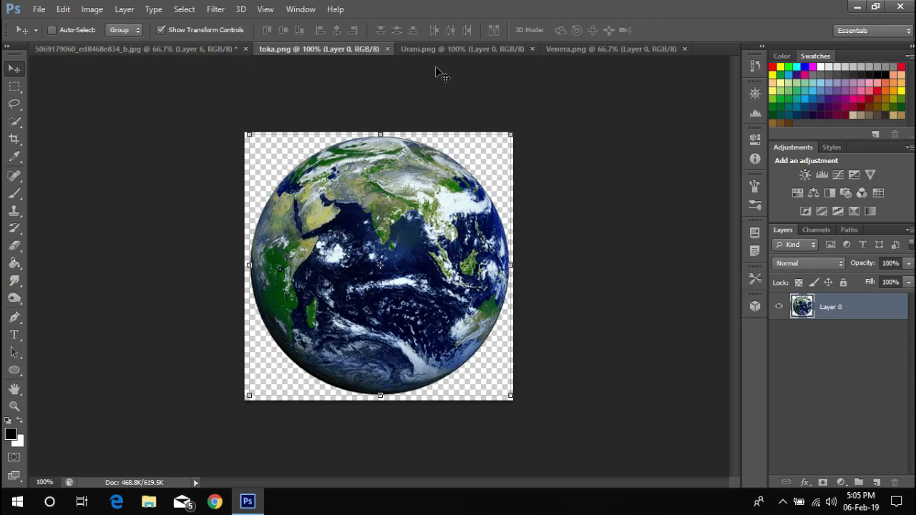
left_click(386, 49)
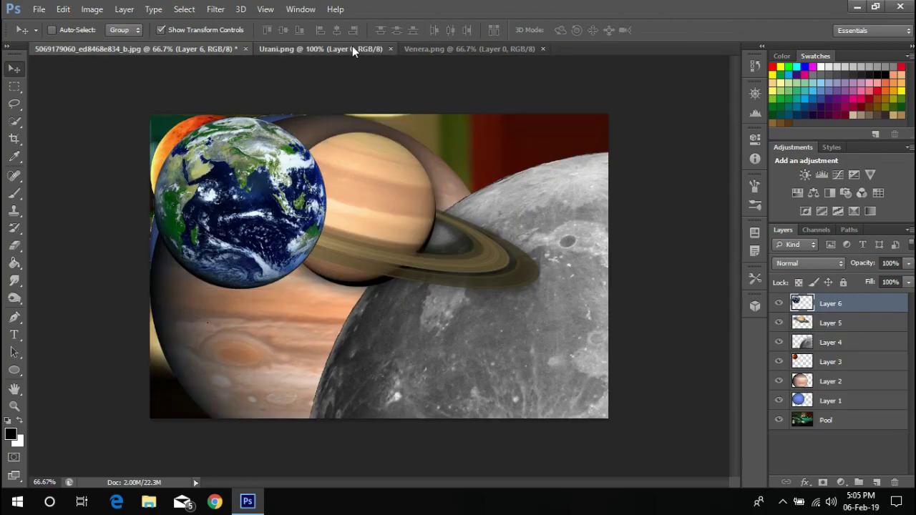
Duplicate the Uranus layer from Urani.png into the pool photo and close Urani.png
left_click(352, 49)
right_click(845, 307)
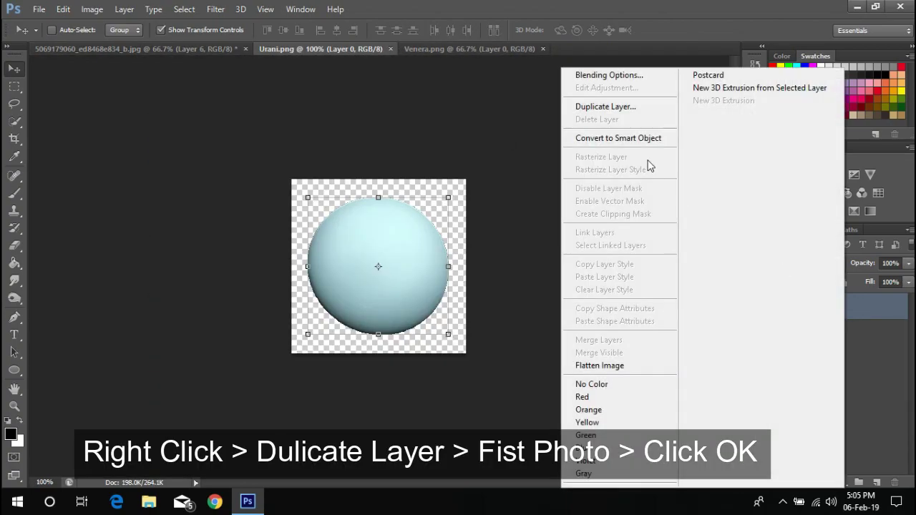
left_click(634, 108)
left_click(442, 202)
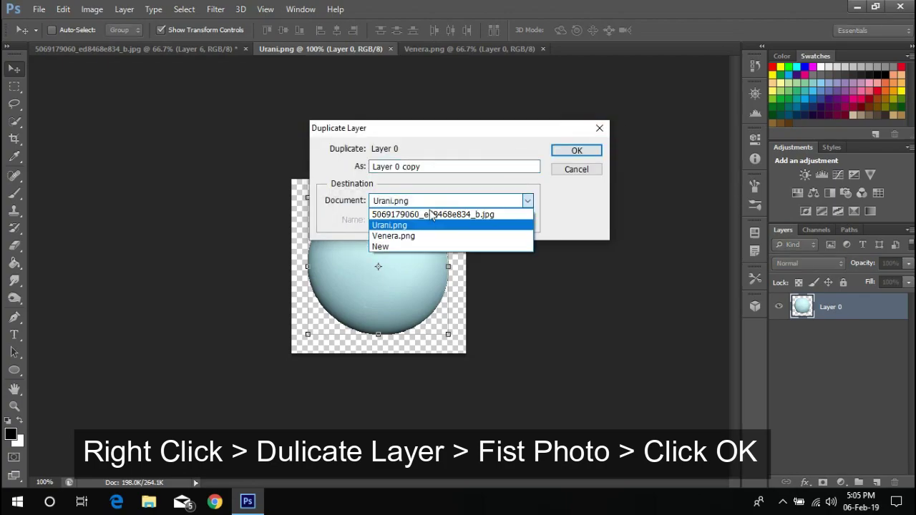
left_click(577, 149)
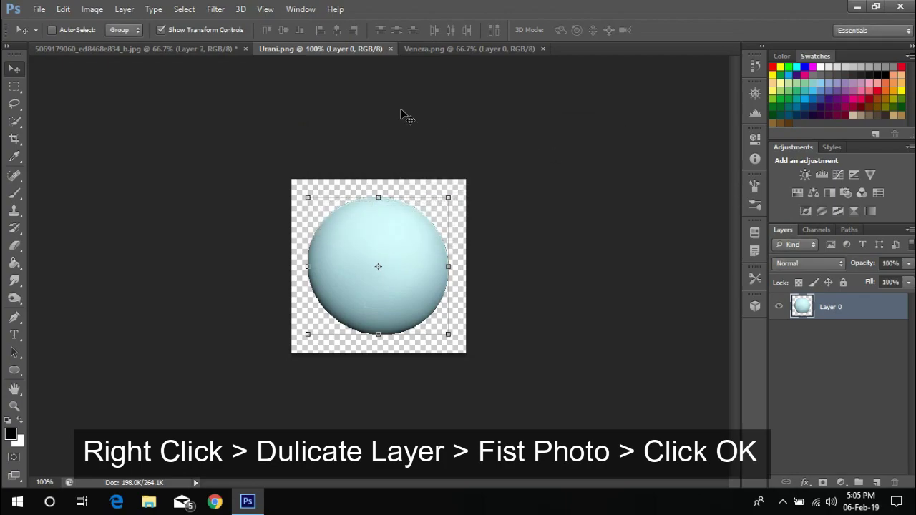
left_click(390, 49)
Duplicate the Venus layer from Venera.png into the pool photo and close Venera.png
left_click(358, 48)
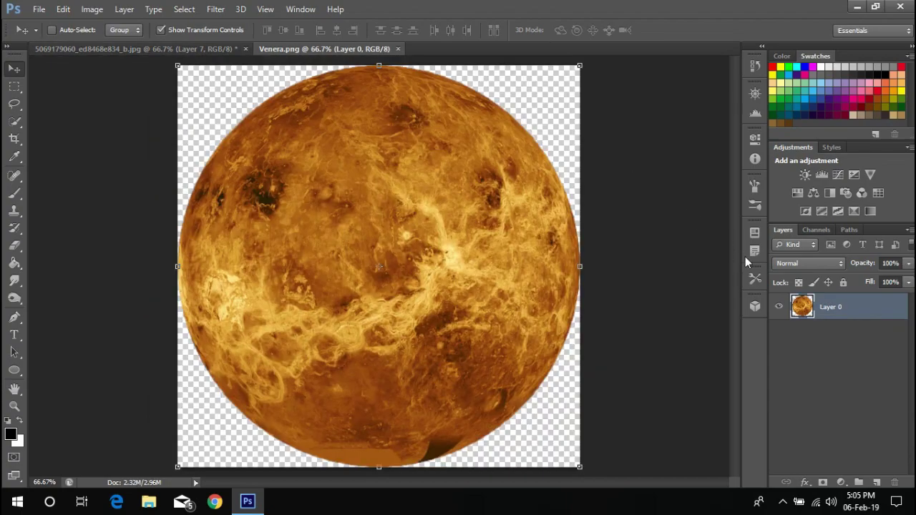
right_click(846, 314)
left_click(629, 108)
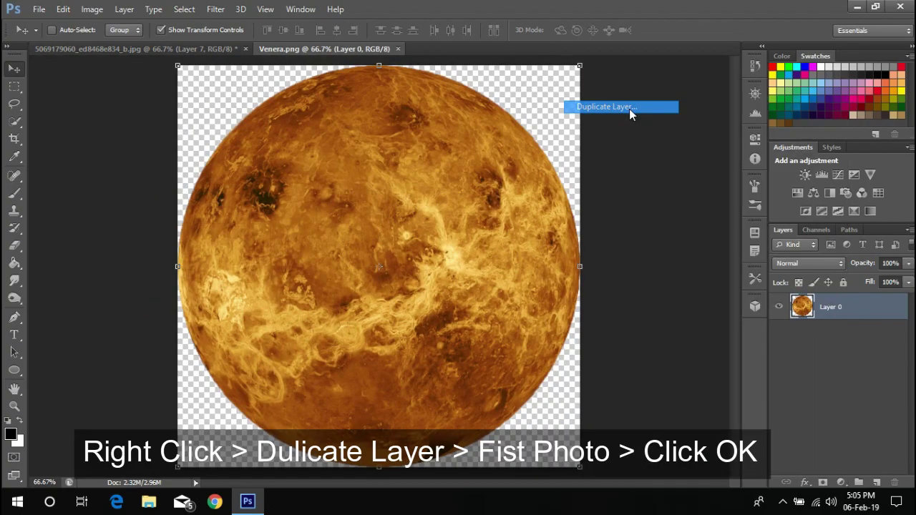
left_click(501, 201)
left_click(458, 207)
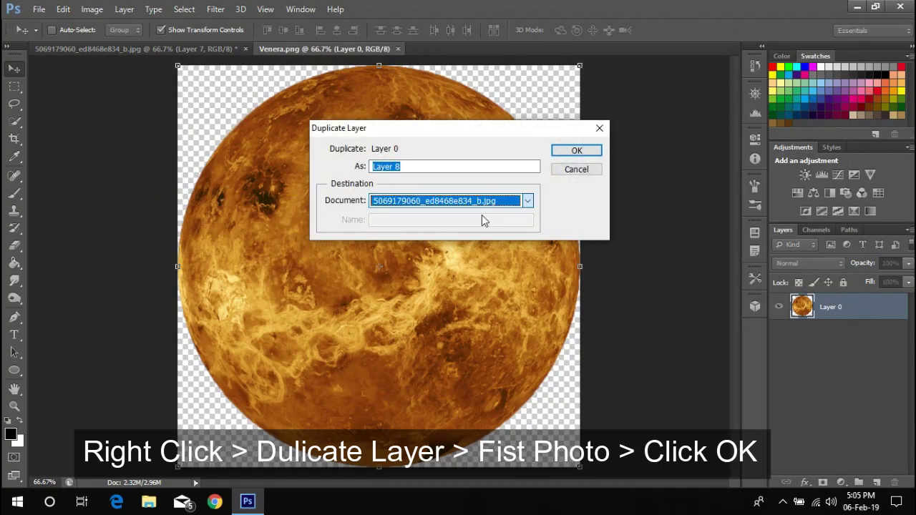
left_click(577, 151)
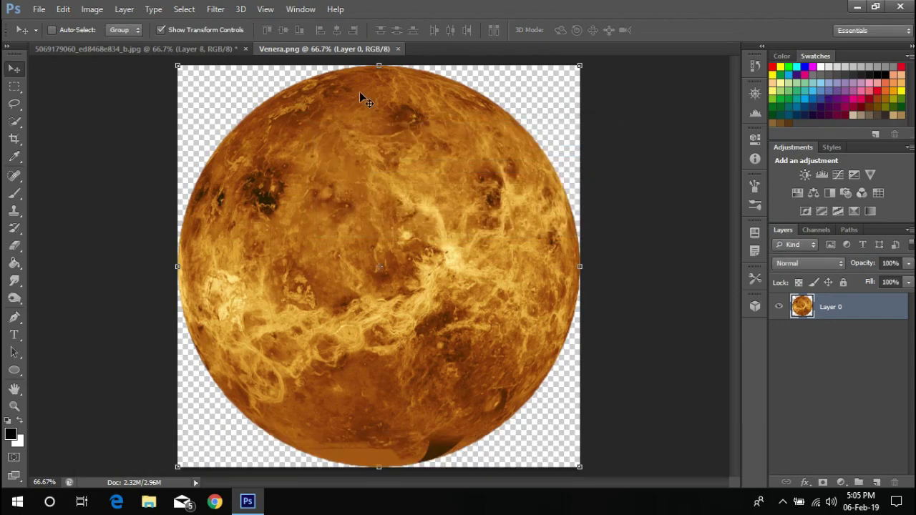
left_click(398, 48)
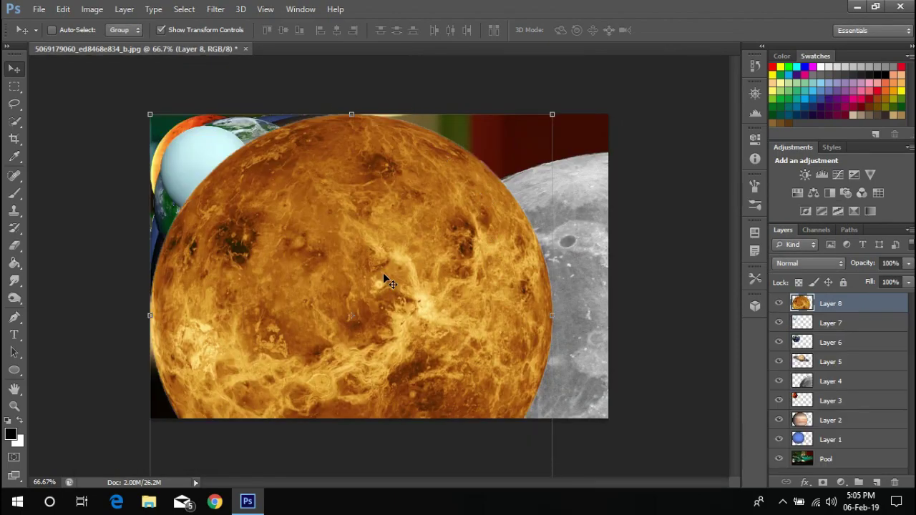
Hide the planet layers and move Layer 6, named earth, just above Pool
scroll(386, 279, "down", 2, "alt")
left_click_drag(778, 303, 782, 433)
left_click(855, 383)
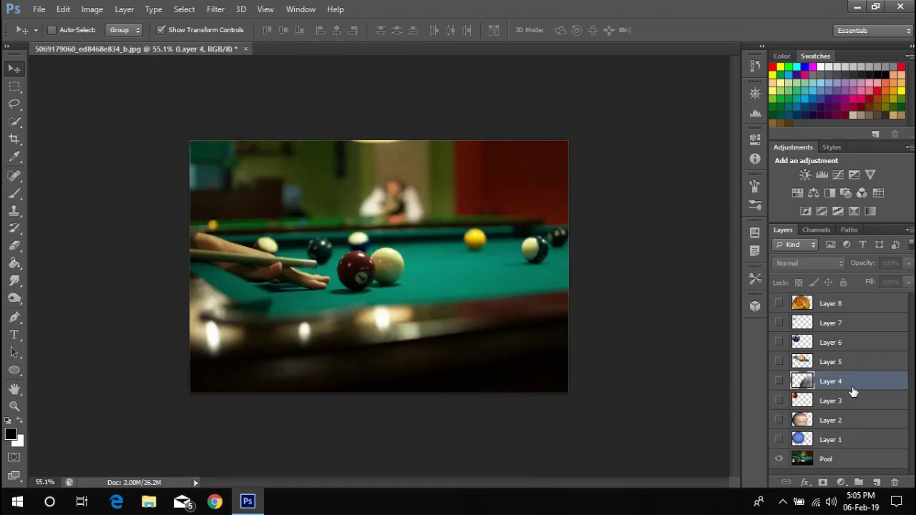
left_click(839, 403)
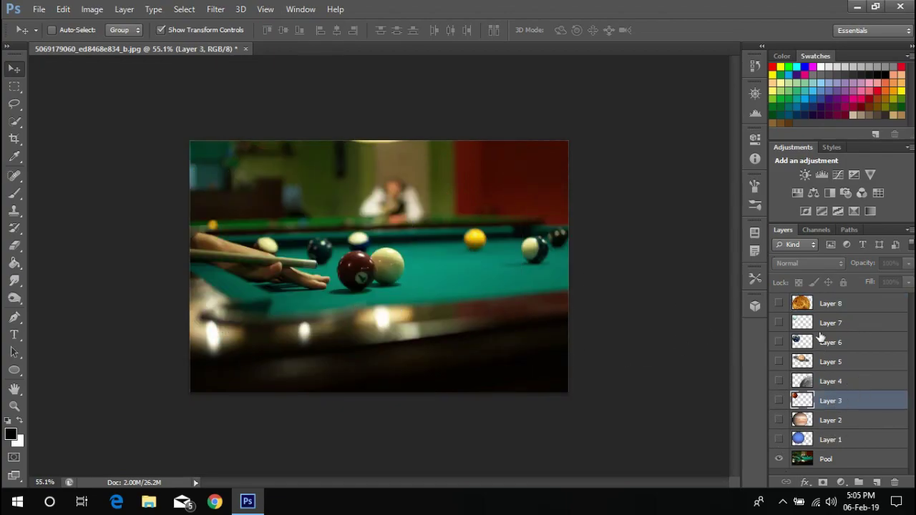
left_click_drag(821, 336, 854, 453)
type("earth")
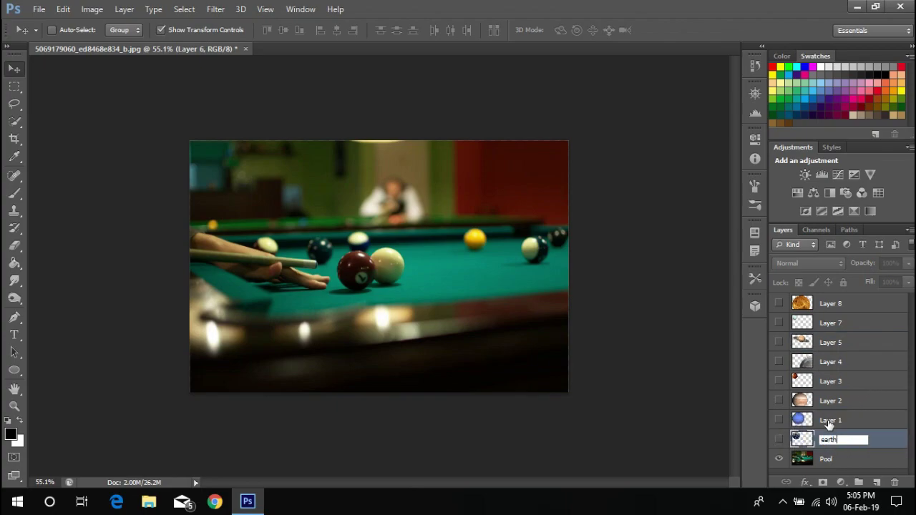
left_click(829, 422)
Move Layer 4 above Pool and Layer 5 below Layer 1, renaming them moon and mars
left_click(833, 405)
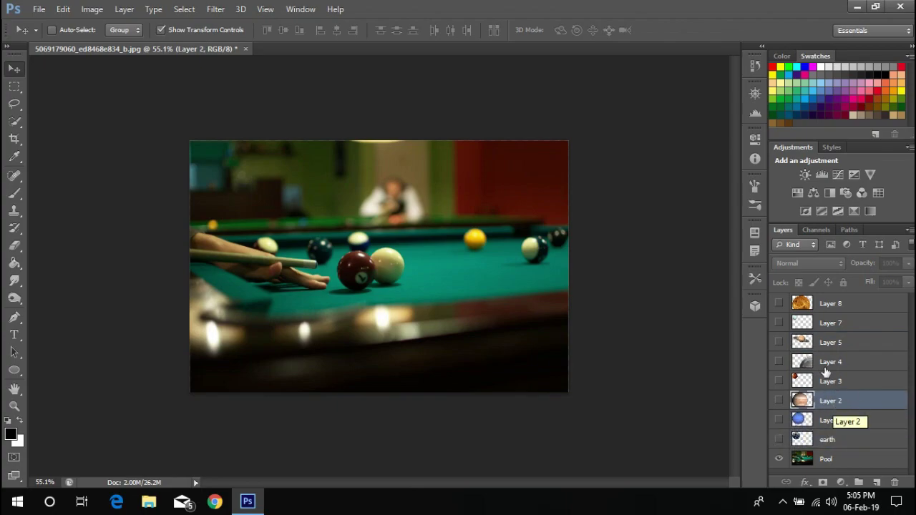
left_click_drag(848, 446, 848, 443)
double_click(830, 439)
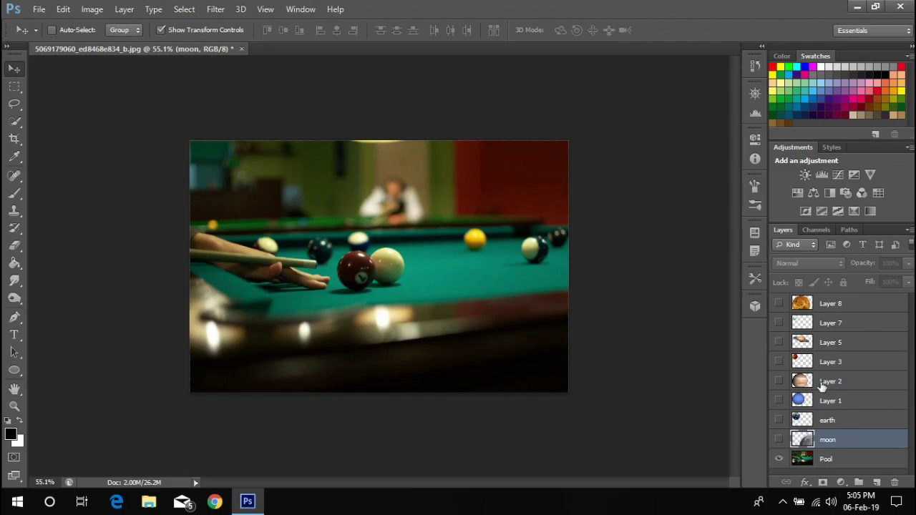
left_click(840, 403)
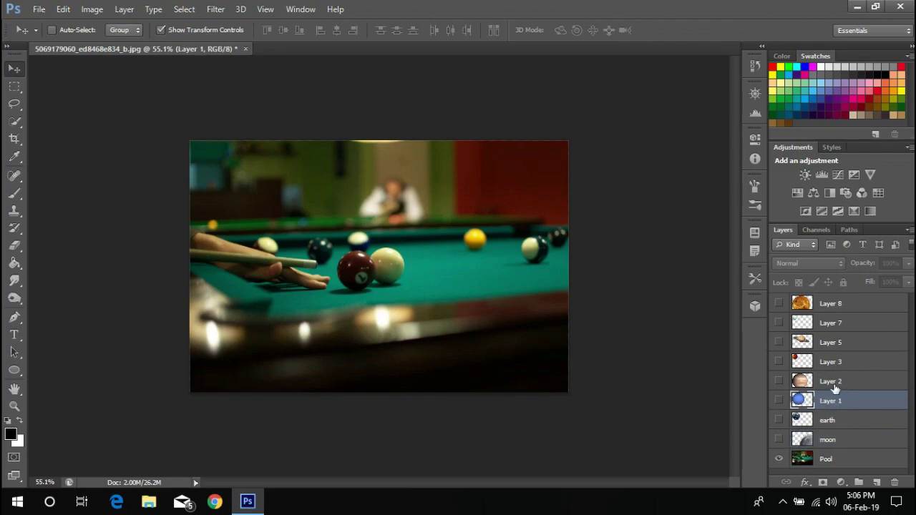
left_click(834, 384)
left_click_drag(841, 344, 855, 407)
type("saturni")
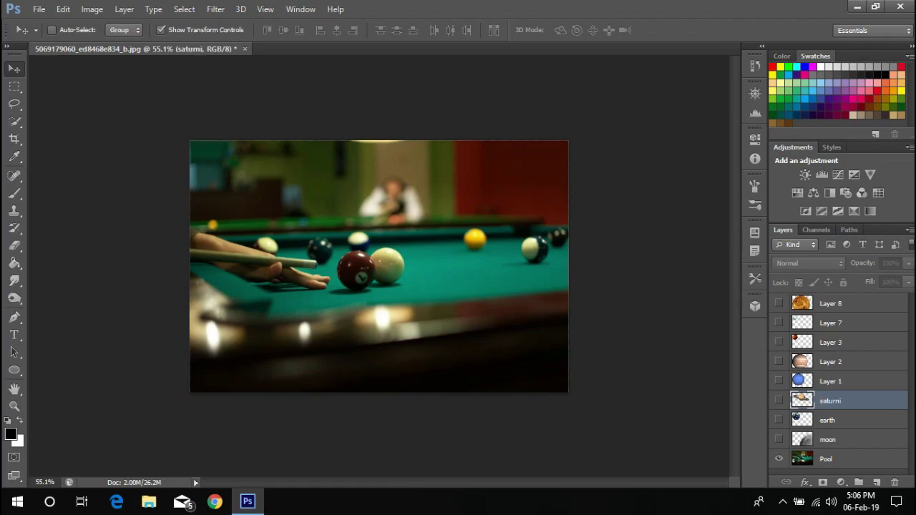
double_click(830, 303)
type("urani")
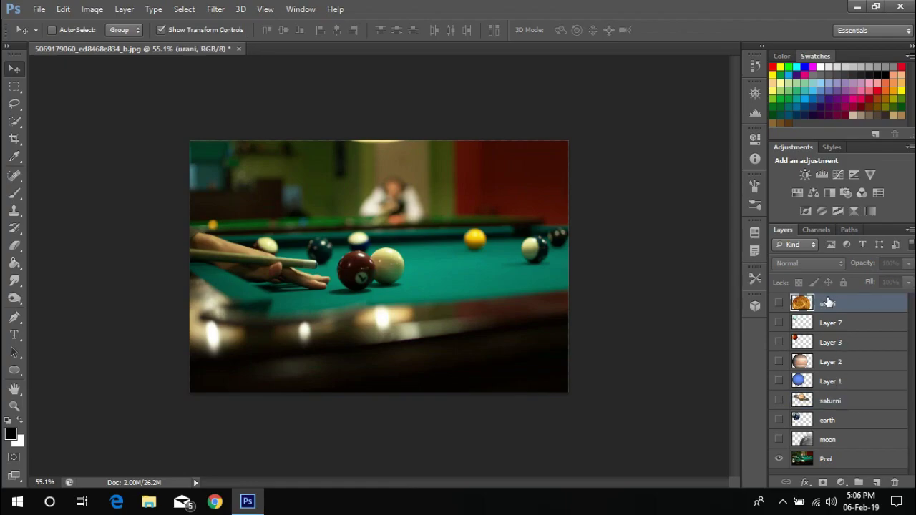
double_click(825, 343)
type("mars")
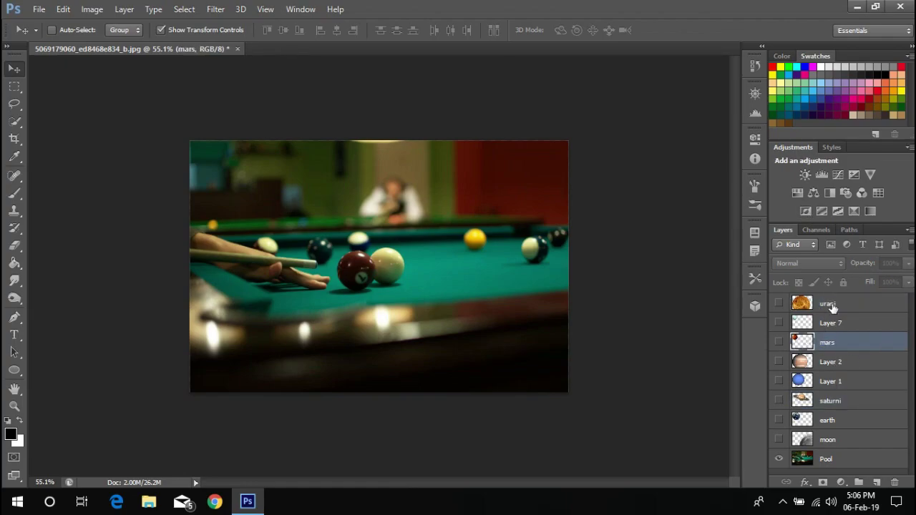
Move the mars layer and Layer 7 below Layer 1, then show the moon layer
left_click(839, 365)
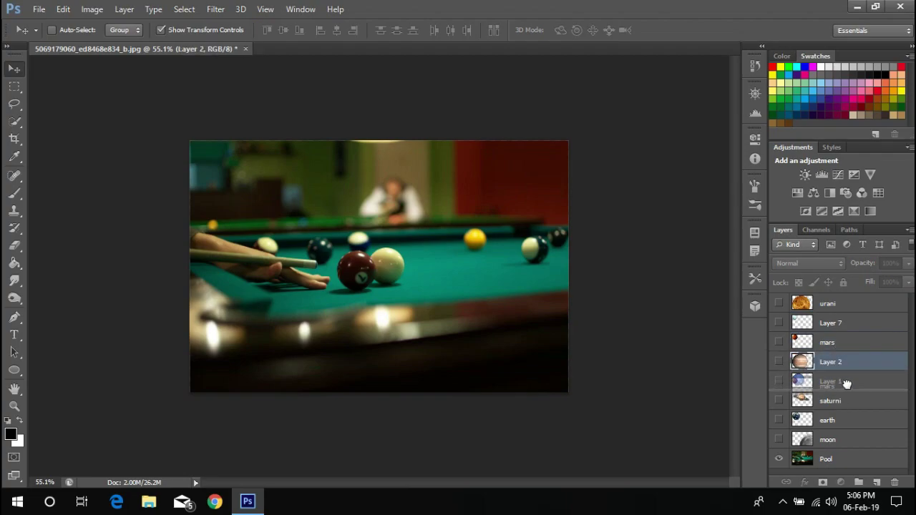
left_click_drag(852, 361, 851, 387)
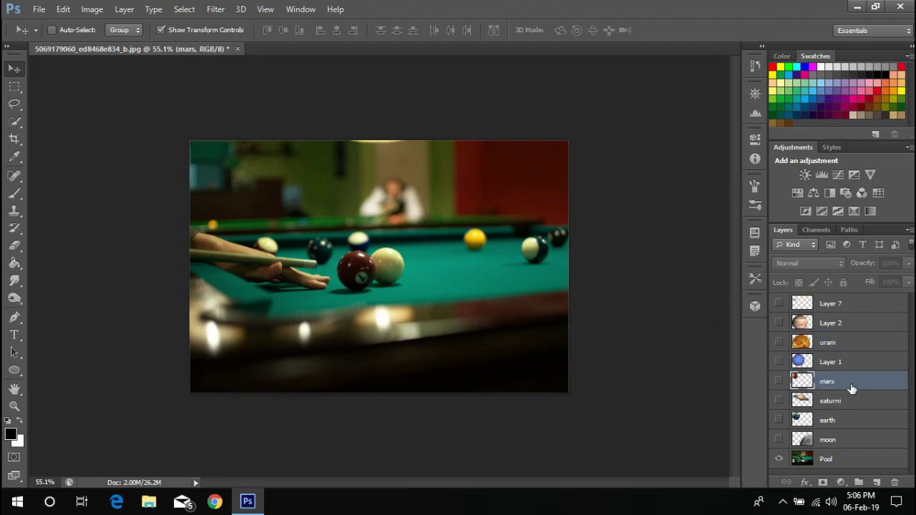
left_click(847, 325)
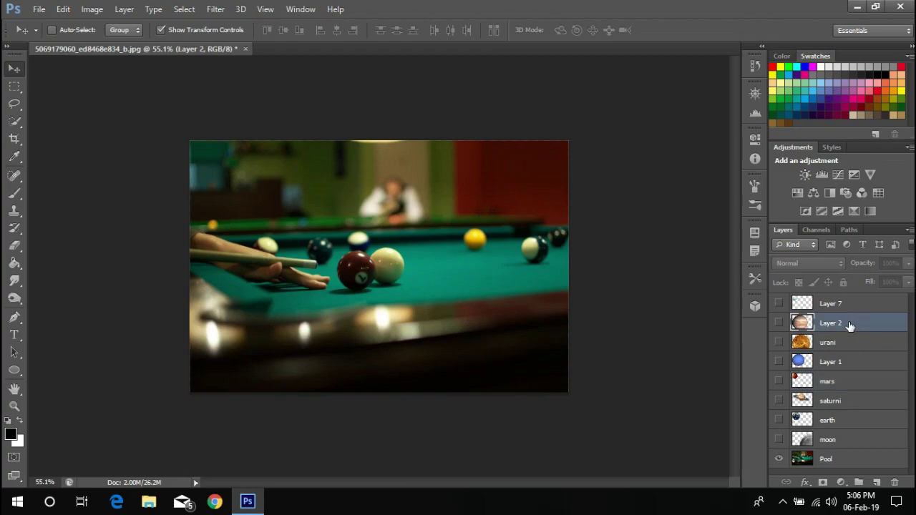
left_click_drag(837, 304, 838, 368)
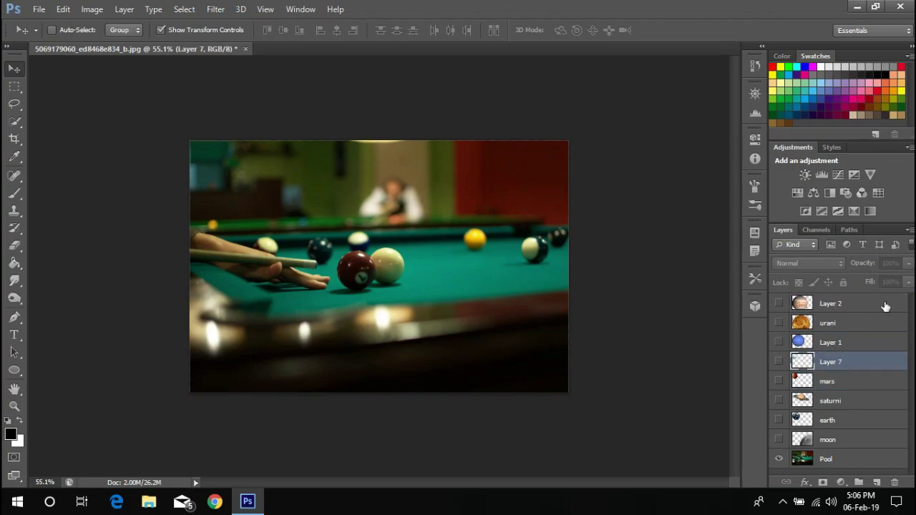
left_click(15, 195)
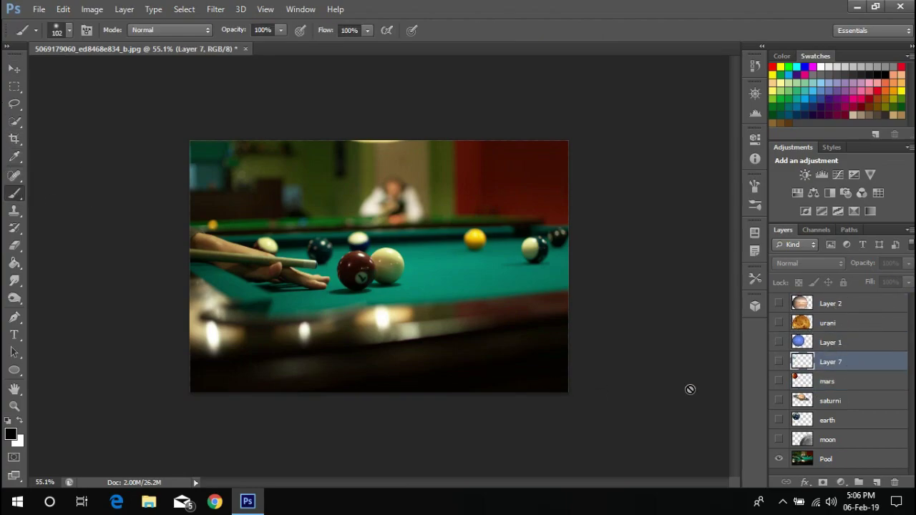
left_click(827, 439)
Scale the moon down to billiard-ball size beside the red ball
left_click(778, 440)
left_click(15, 68)
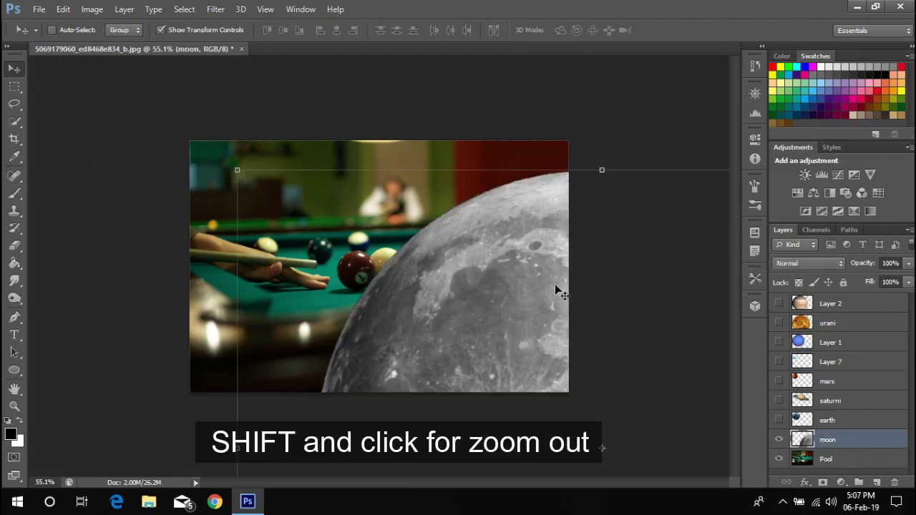
scroll(557, 290, "down", 5)
mouse_move(587, 231)
left_mouse_down()
mouse_move(397, 365)
mouse_move(313, 287)
mouse_move(250, 327)
mouse_move(404, 258)
left_mouse_up()
scroll(368, 274, "up", 5)
left_click_drag(862, 263, 800, 272)
scroll(412, 238, "up", 4)
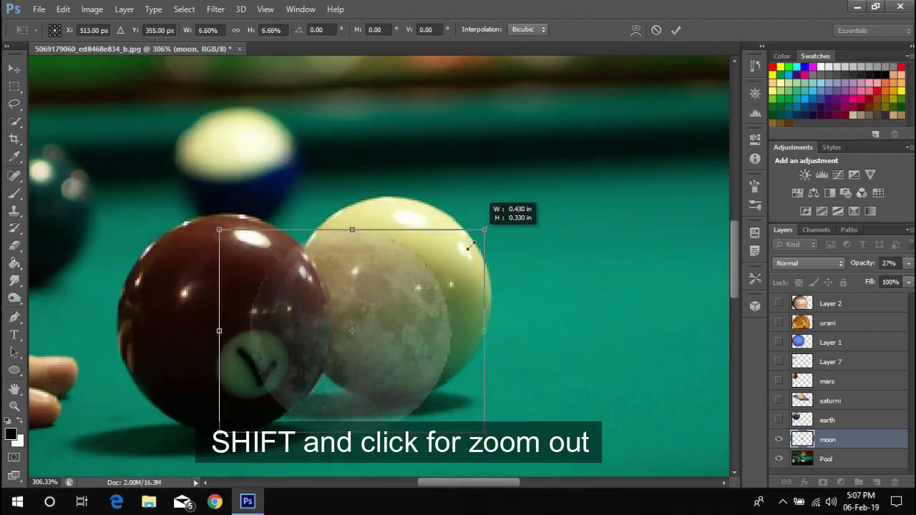
left_click_drag(535, 191, 511, 198)
mouse_move(511, 384)
left_mouse_down()
mouse_move(531, 403)
mouse_move(491, 374)
left_mouse_up()
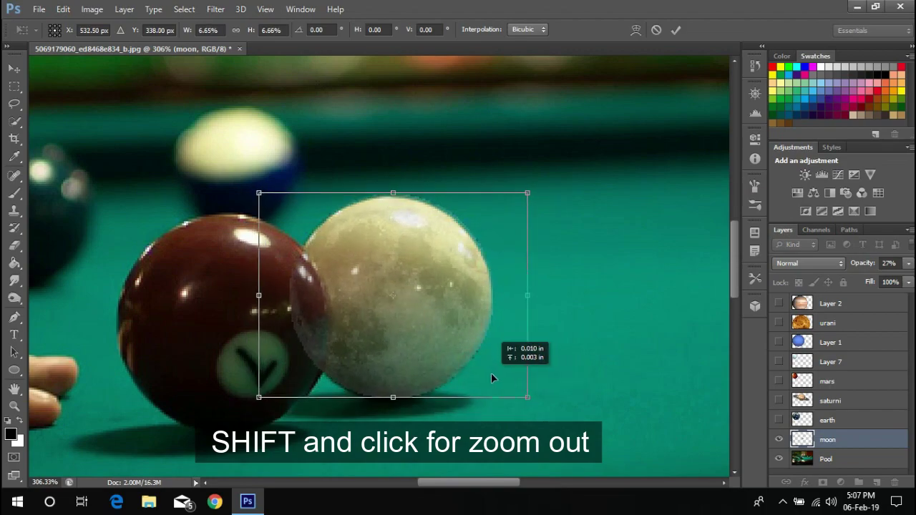
left_click_drag(528, 195, 528, 193)
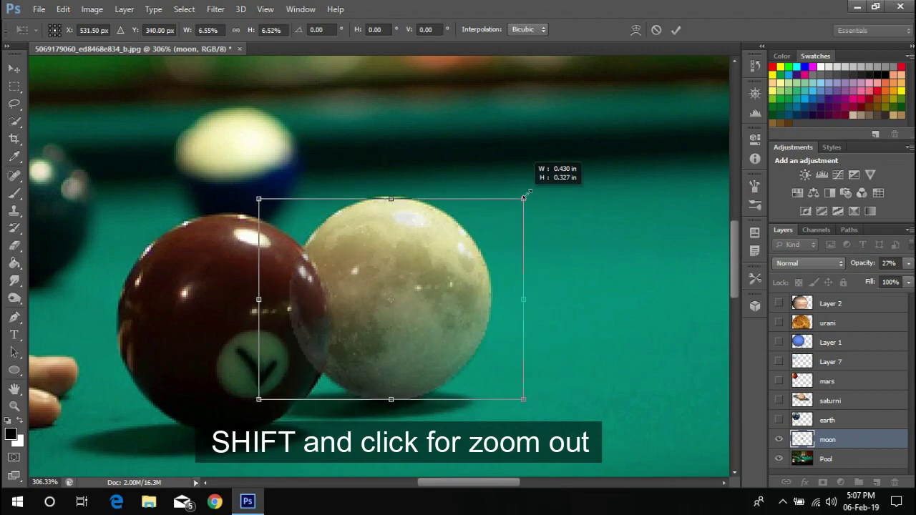
left_click(675, 29)
Set the moon layer's opacity back to 100%
left_click(888, 263)
type("100")
scroll(519, 288, "down", 3)
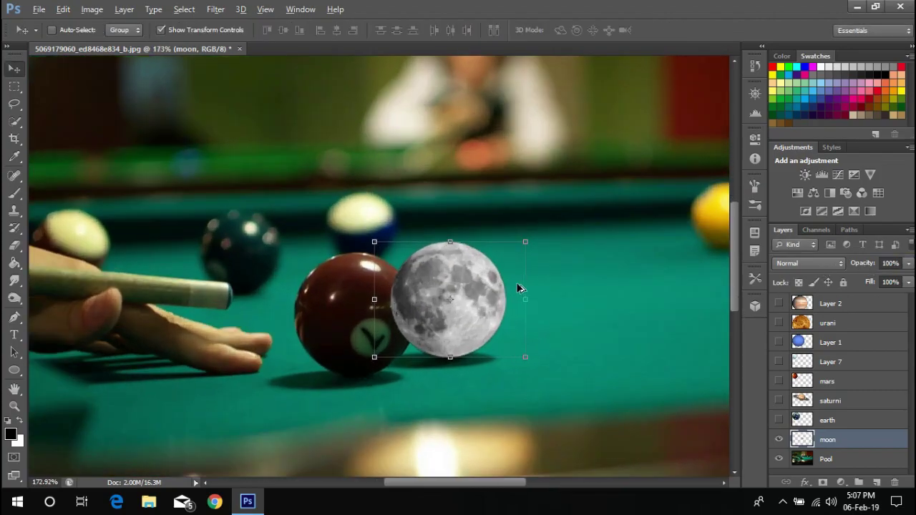
scroll(519, 289, "up", 2)
left_click(779, 439)
Show the earth layer and scale it to cover the ball beside the moon
left_click(827, 420)
left_click(778, 420)
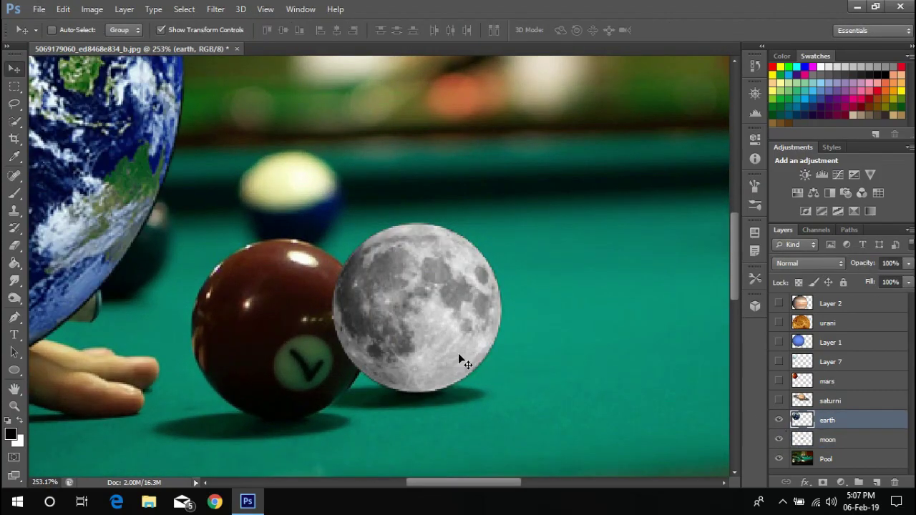
key("ctrl+0")
key("ctrl+t")
left_click_drag(221, 215, 358, 279)
left_click_drag(450, 160, 327, 300)
left_click_drag(296, 329, 355, 267)
scroll(340, 250, "up", 7)
left_click_drag(867, 263, 830, 270)
left_click_drag(375, 341, 380, 333)
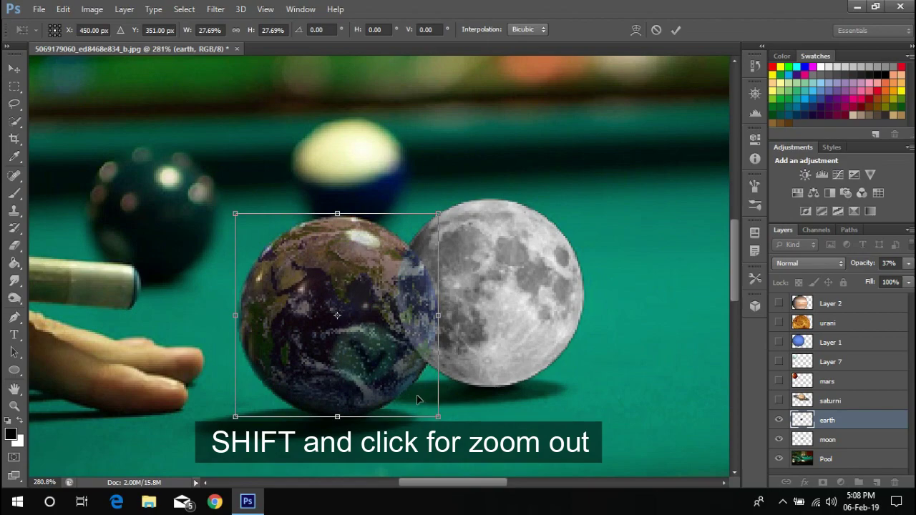
left_click_drag(438, 415, 440, 418)
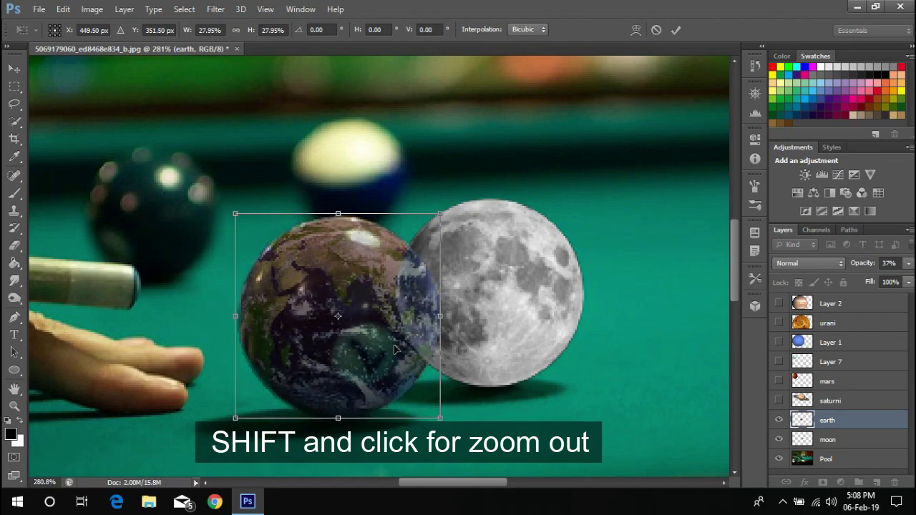
Commit the earth's enlarged fit, set its opacity near 100%, and show the saturni layer
left_click(675, 29)
key("0")
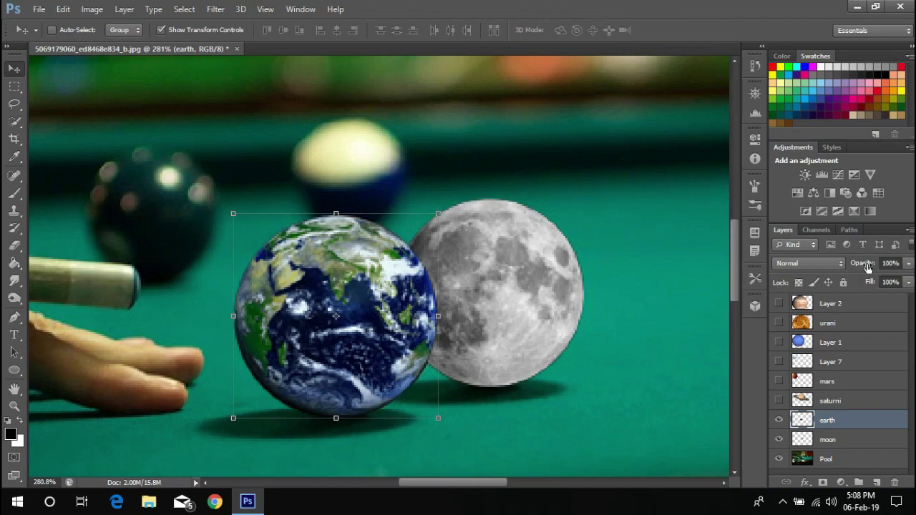
left_click_drag(438, 213, 439, 211)
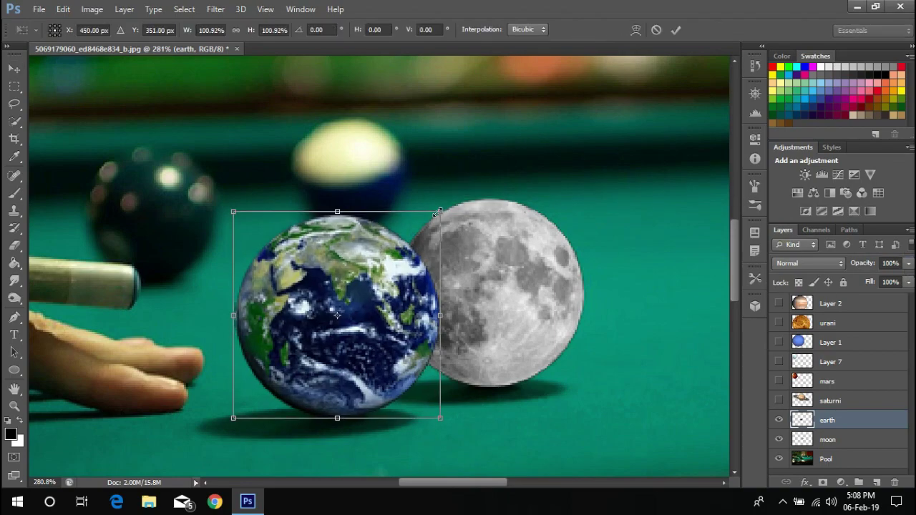
left_click(676, 29)
key("ctrl+0")
scroll(372, 235, "up", 5, "alt")
scroll(372, 236, "up", 2, "alt")
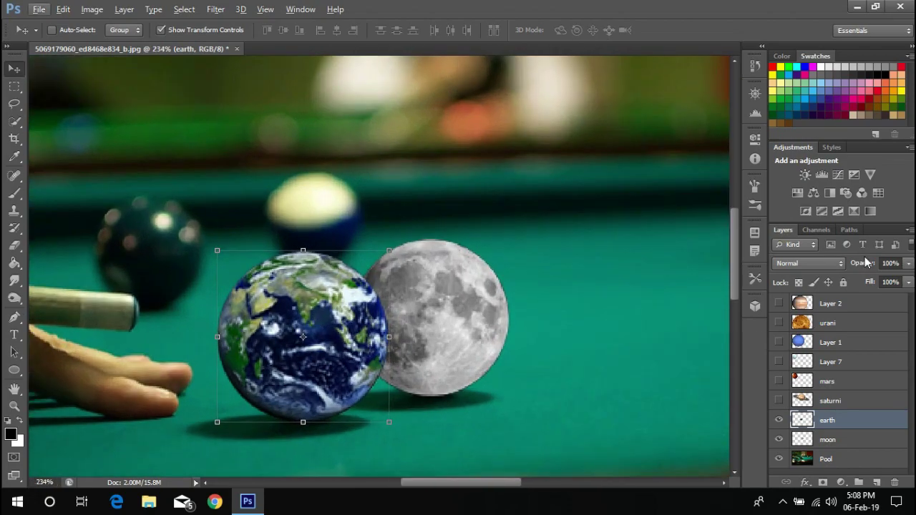
mouse_move(865, 262)
left_mouse_down()
mouse_move(878, 278)
mouse_move(912, 278)
left_mouse_up()
key("ctrl+0")
scroll(457, 293, "down", 3, "alt")
left_click(778, 400)
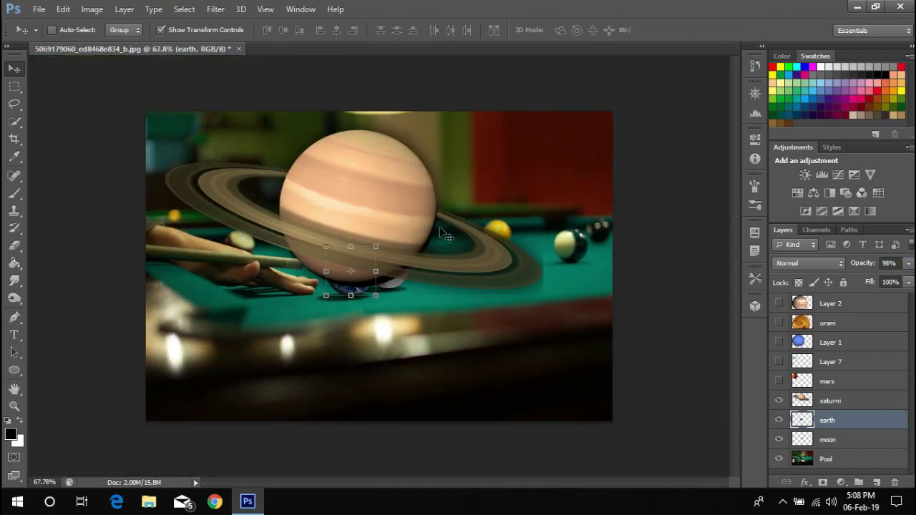
Scale and position Saturn over the yellow ball on the far table
left_click(830, 401)
key("ctrl+t")
mouse_move(609, 113)
left_mouse_down()
mouse_move(379, 222)
mouse_move(429, 240)
left_mouse_up()
scroll(351, 260, "up", 5, "alt")
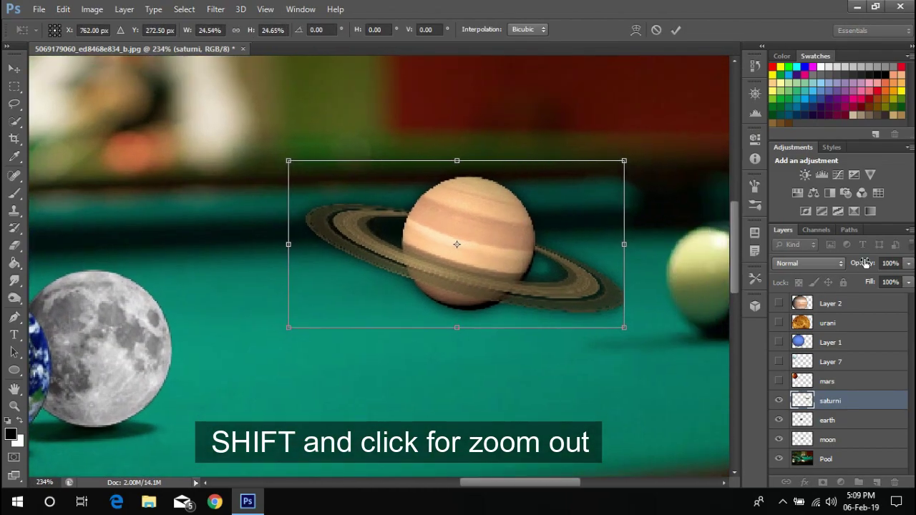
left_click_drag(864, 263, 833, 263)
left_click_drag(624, 160, 563, 190)
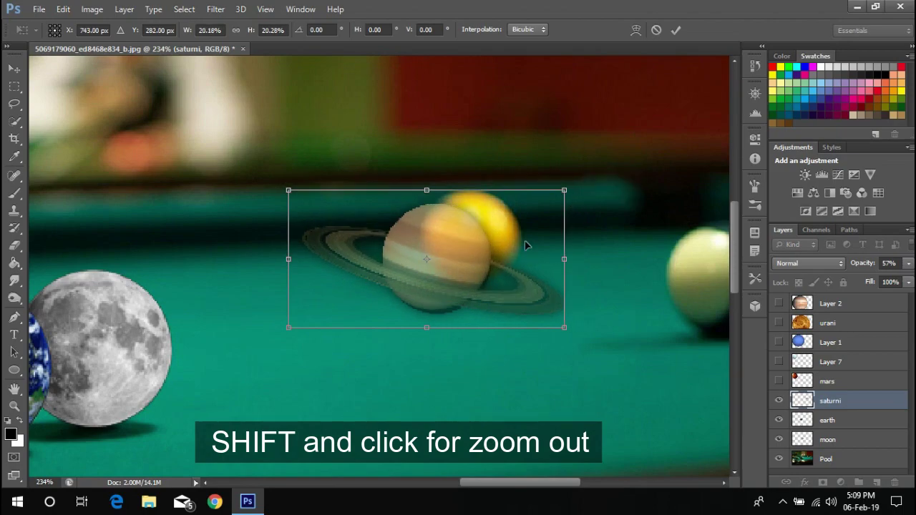
left_click_drag(526, 245, 559, 224)
left_click_drag(597, 307, 571, 299)
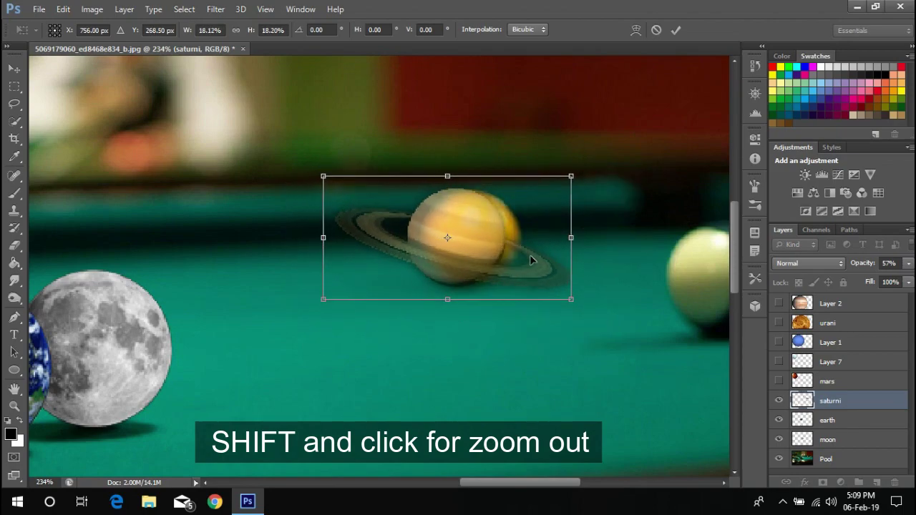
left_click_drag(531, 260, 546, 250)
left_click_drag(862, 262, 655, 254)
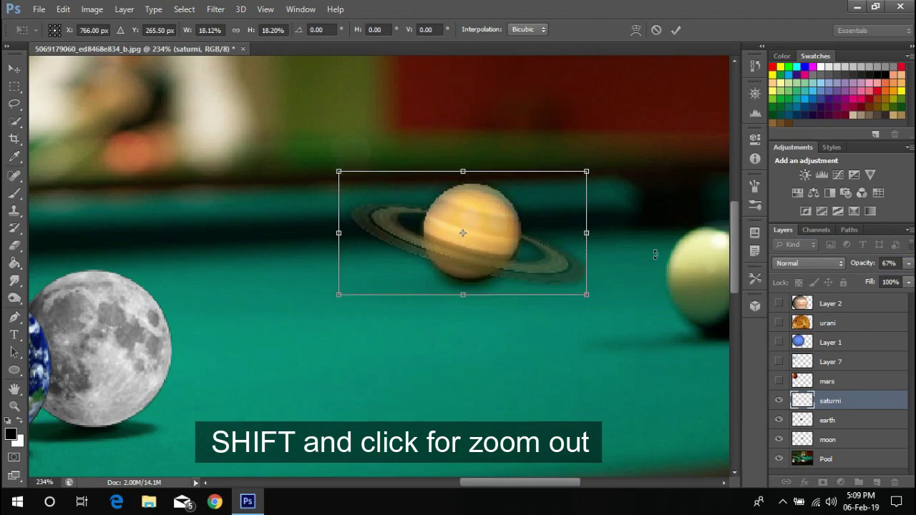
key("Left")
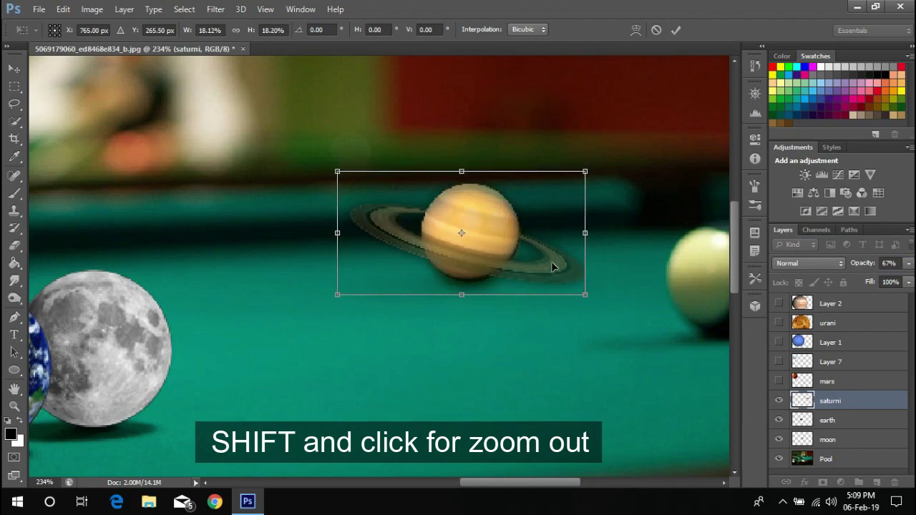
key("Right")
Set Saturn's opacity to 100%, commit the transform, and show the mars layer
left_click(887, 263)
type("0")
key("Return")
type("100")
key("Return")
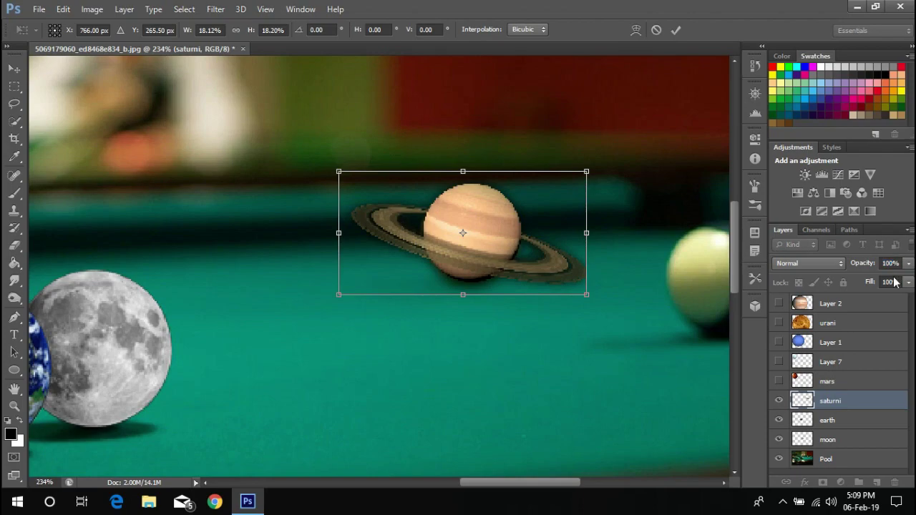
left_click(676, 30)
key("ctrl+0")
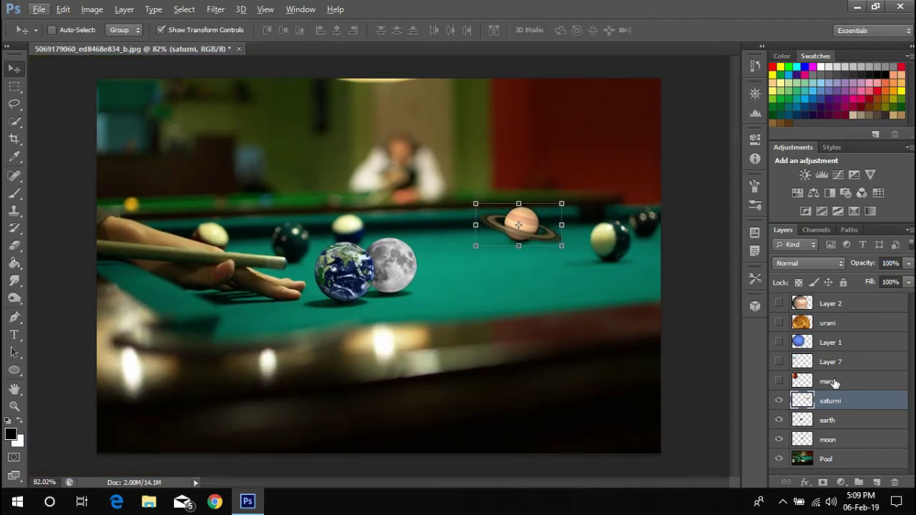
left_click(829, 382)
Show the mars layer, move it to the table's right end and shrink it toward ball size
left_click(778, 382)
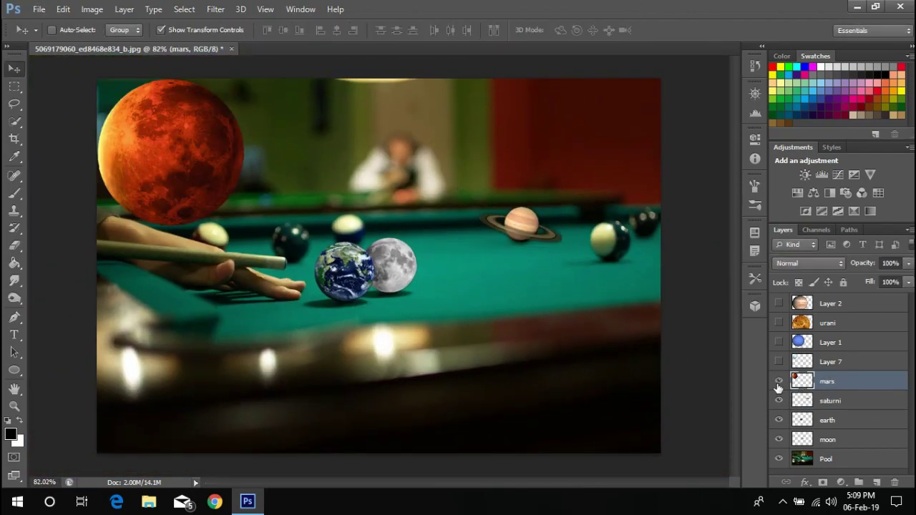
left_click_drag(193, 140, 647, 232)
scroll(648, 233, "up", 3)
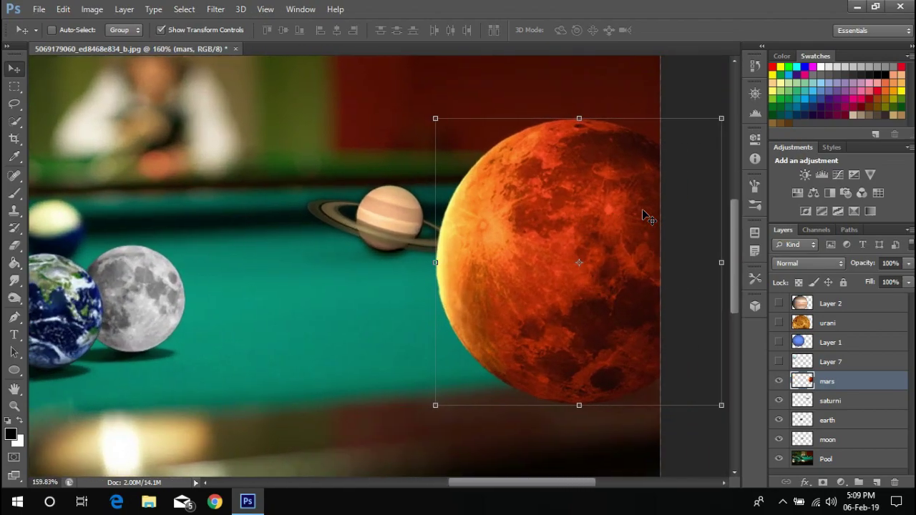
scroll(646, 212, "left", 2)
left_click_drag(650, 117, 453, 311)
left_click_drag(427, 345, 509, 243)
scroll(509, 243, "up", 3)
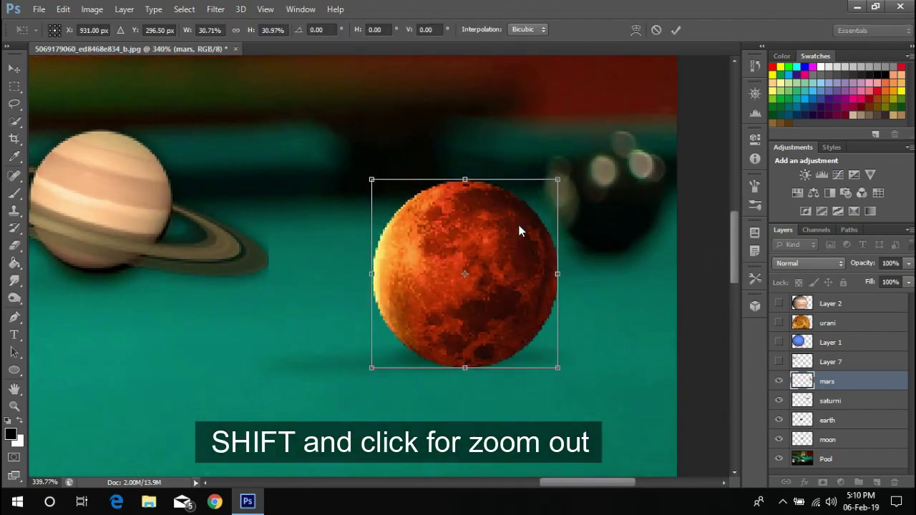
Fit Mars exactly over the ball at 87% opacity and commit the transform
left_click_drag(862, 262, 814, 263)
left_click_drag(558, 273, 529, 273)
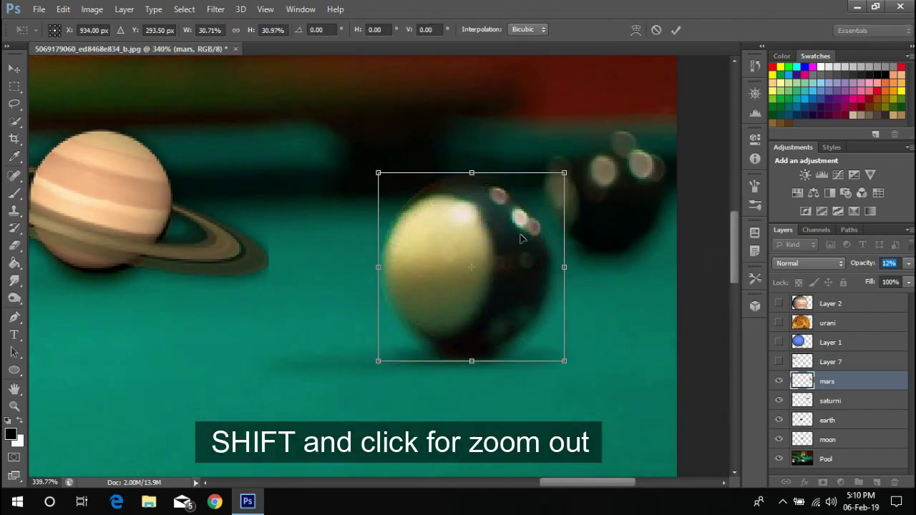
key("Up")
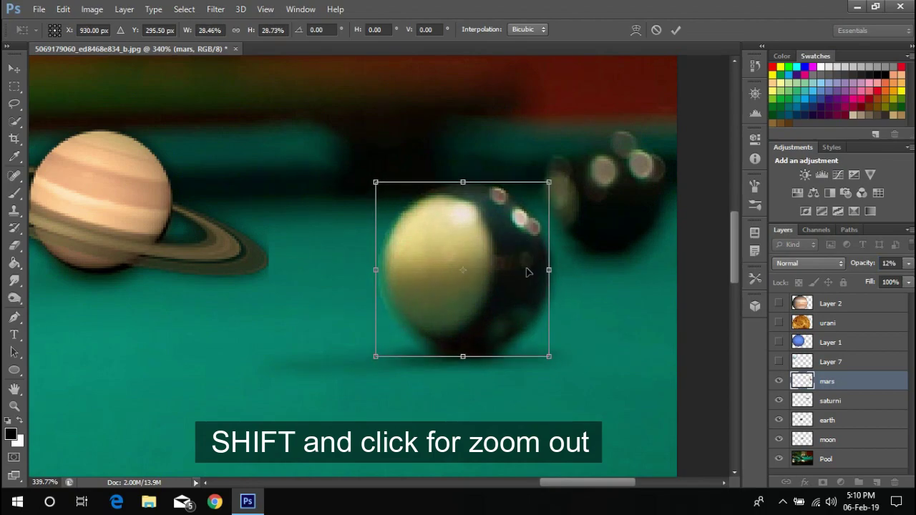
left_click_drag(861, 266, 914, 266)
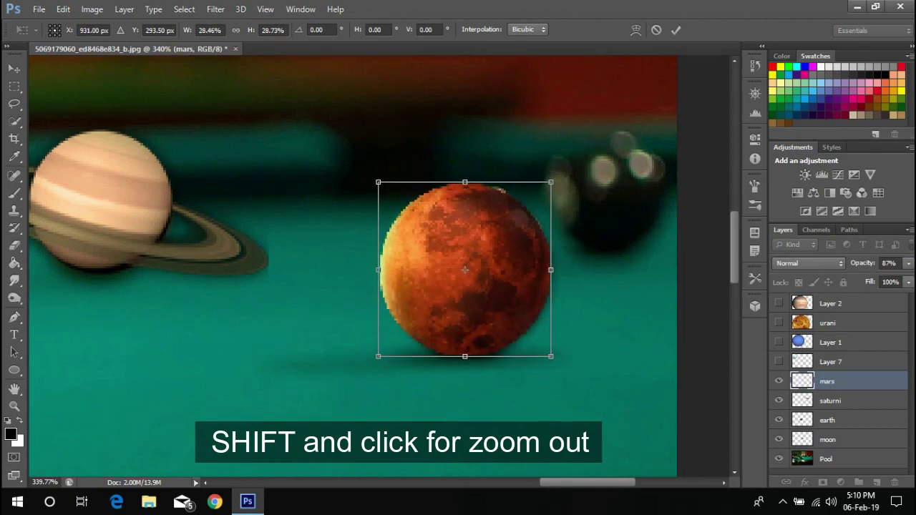
key("Right")
key("Up")
scroll(592, 250, "down", 1)
key("Return")
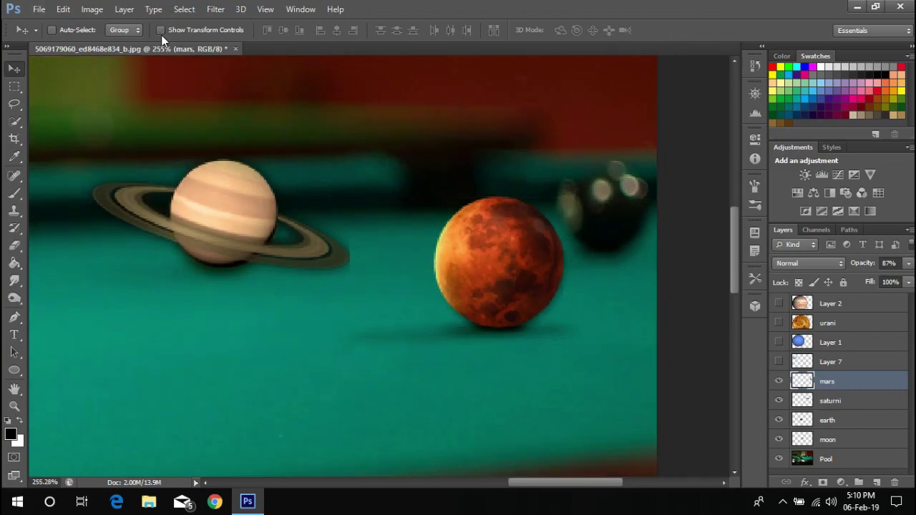
key("ctrl+0")
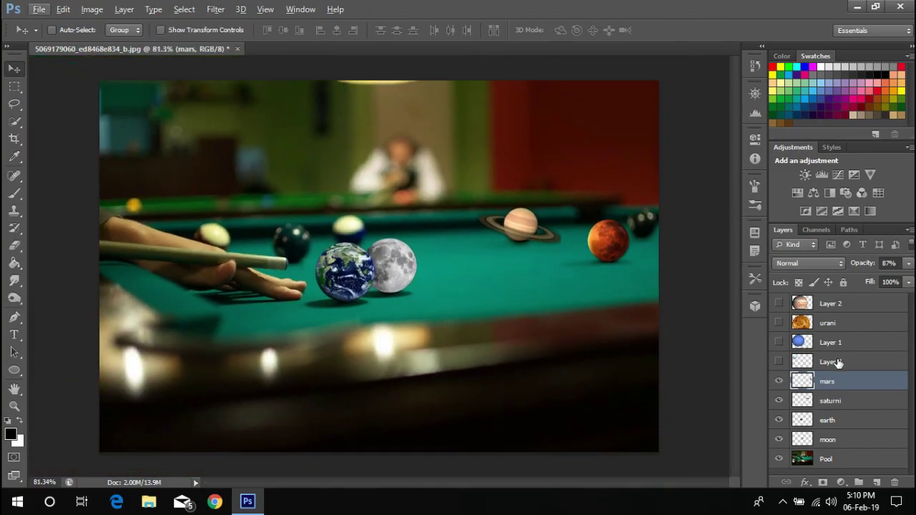
left_click(830, 364)
Show Layer 7's pale blue sphere, move it to the table's right edge and shrink it
left_click(778, 361)
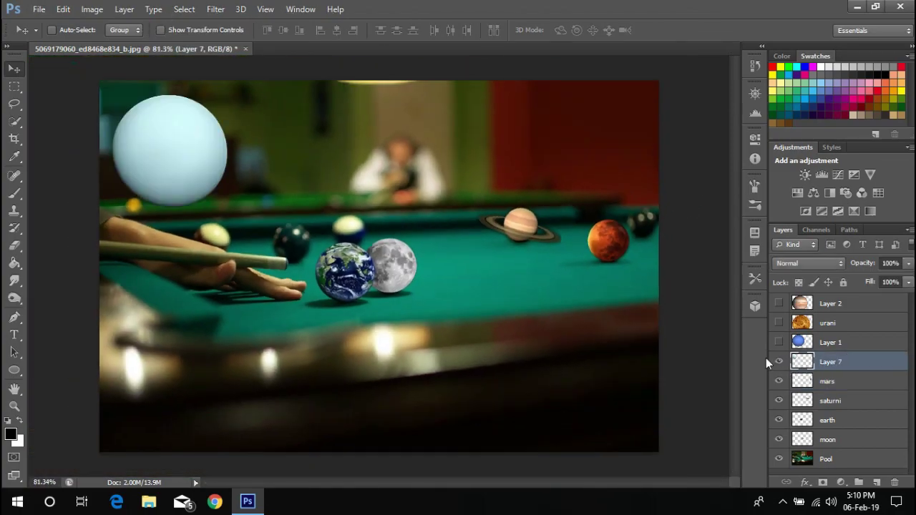
left_click(161, 29)
left_click_drag(206, 164, 641, 229)
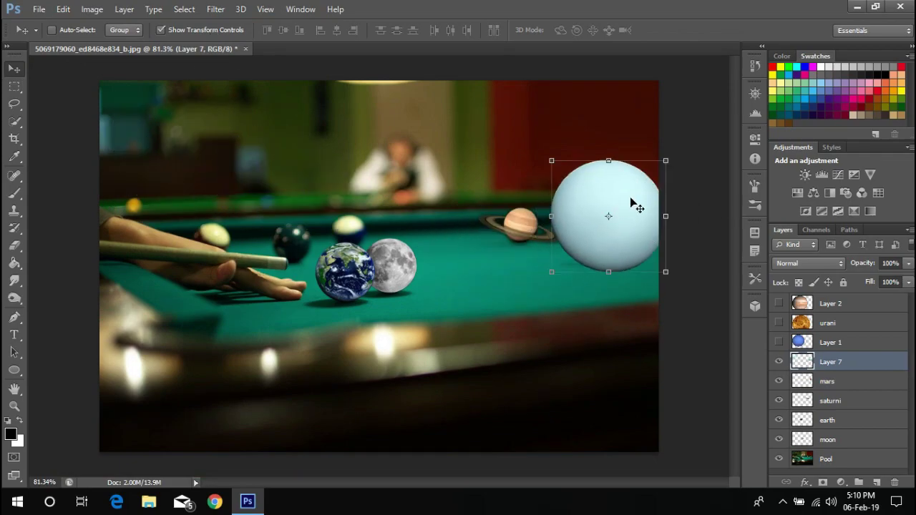
left_click_drag(665, 160, 620, 204)
scroll(653, 205, "up", 2)
scroll(653, 206, "up", 3)
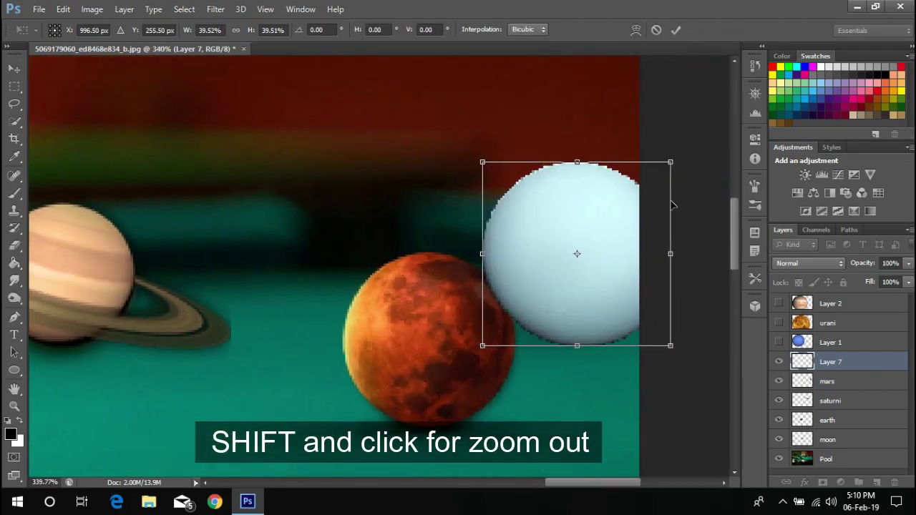
scroll(671, 206, "up", 1)
left_click_drag(670, 173, 609, 232)
Make the pale sphere semi-transparent and size it to match a ball
left_click_drag(862, 263, 829, 271)
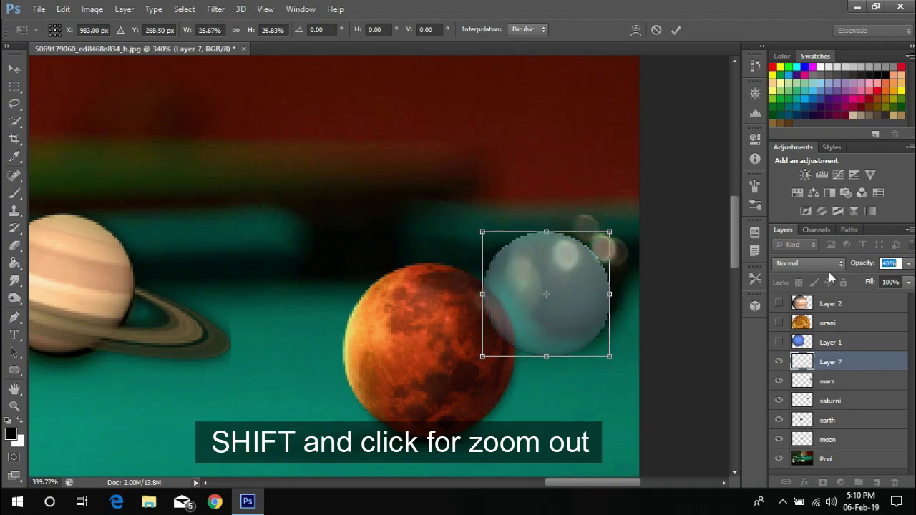
left_click_drag(604, 248, 639, 205)
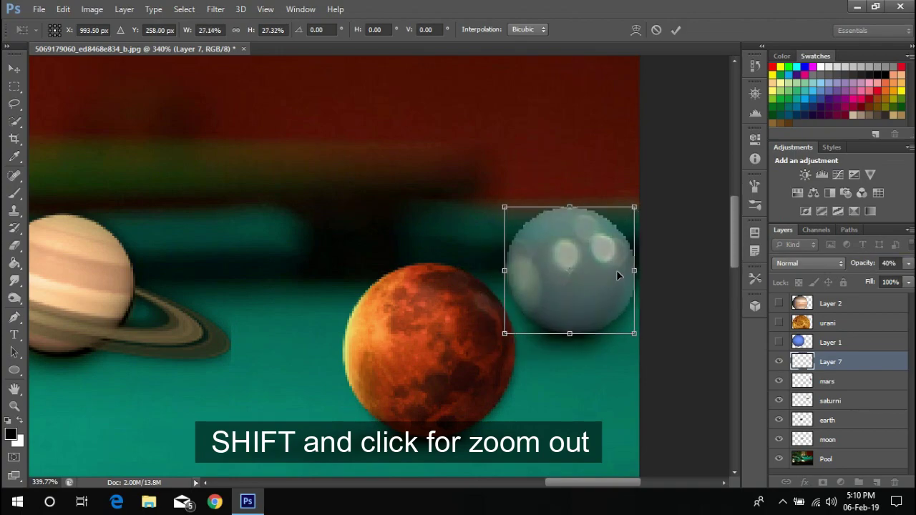
left_click_drag(617, 272, 616, 277)
scroll(614, 276, "down", 1)
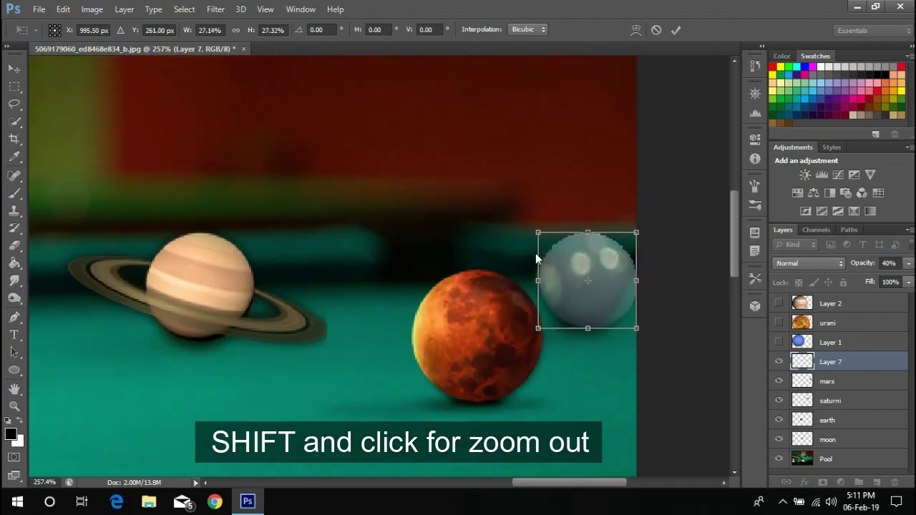
left_click_drag(537, 233, 534, 230)
scroll(553, 248, "down", 5)
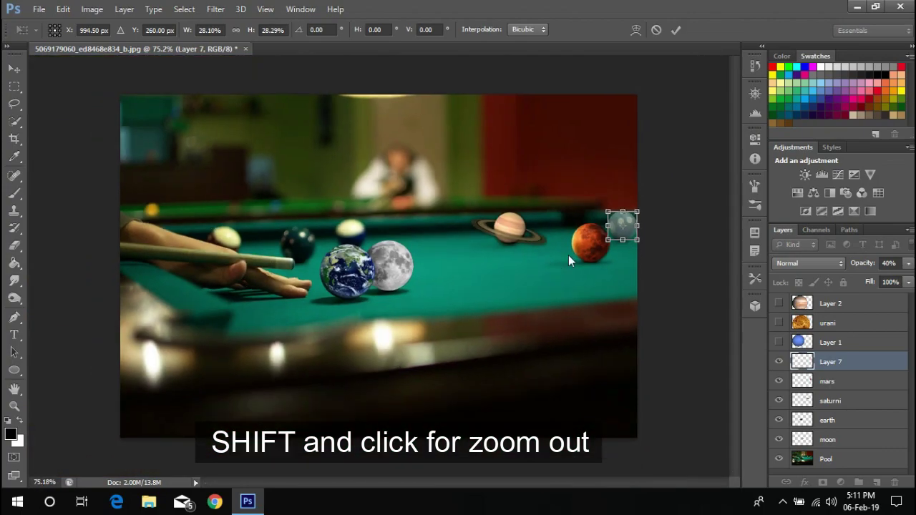
Place the pale ball at the cue tip at 100% opacity and commit the transform
left_click_drag(622, 226, 307, 246)
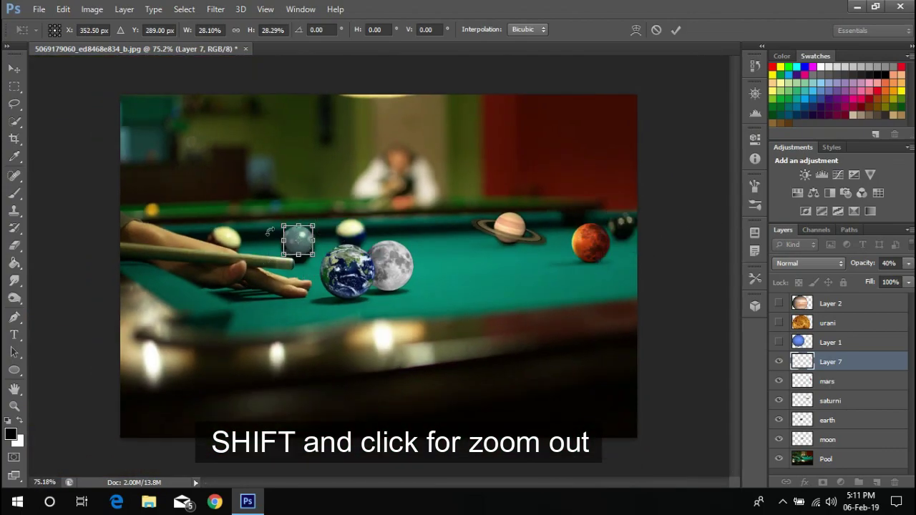
scroll(270, 231, "up", 3)
scroll(270, 231, "up", 4)
left_click_drag(403, 327, 439, 367)
key("Left")
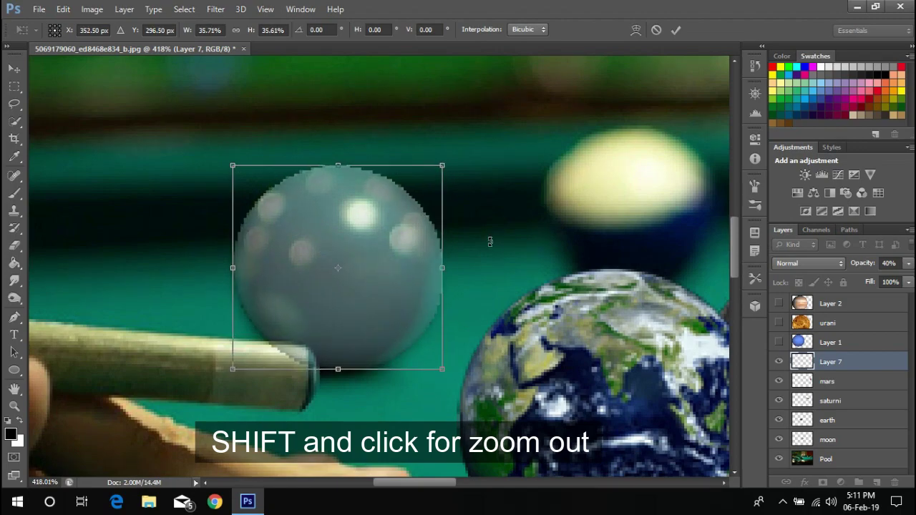
key("0")
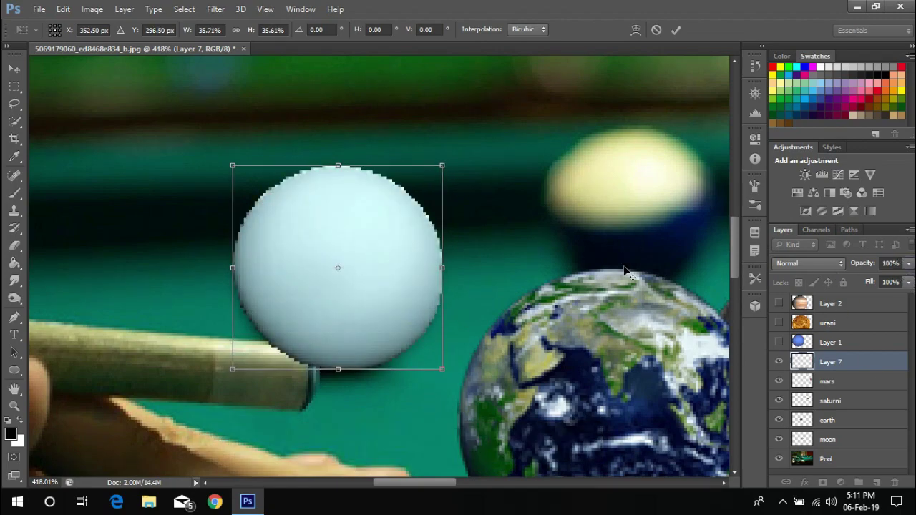
key("ctrl+0")
scroll(608, 257, "up", 1)
left_click(675, 30)
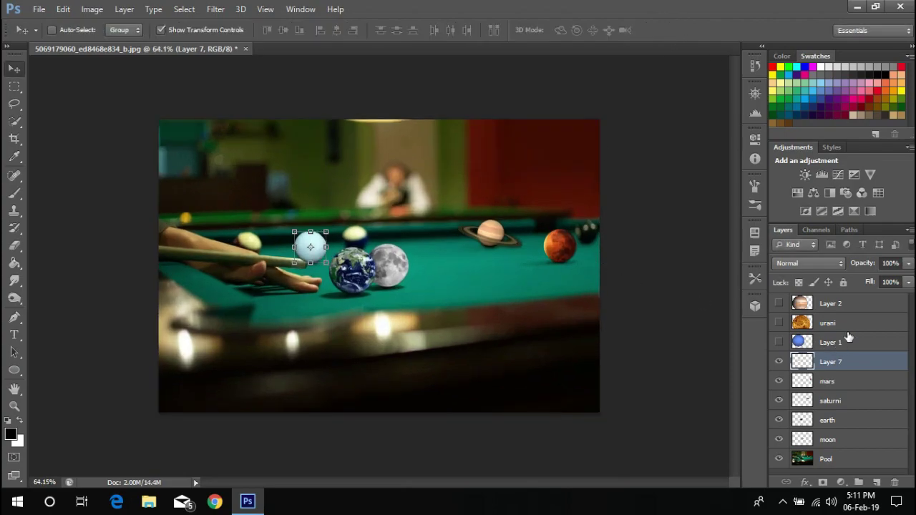
left_click(830, 342)
Shrink Layer 1's blue planet at 45% opacity over the dark ball at the table's far right
left_click(778, 342)
left_click_drag(340, 248, 503, 246)
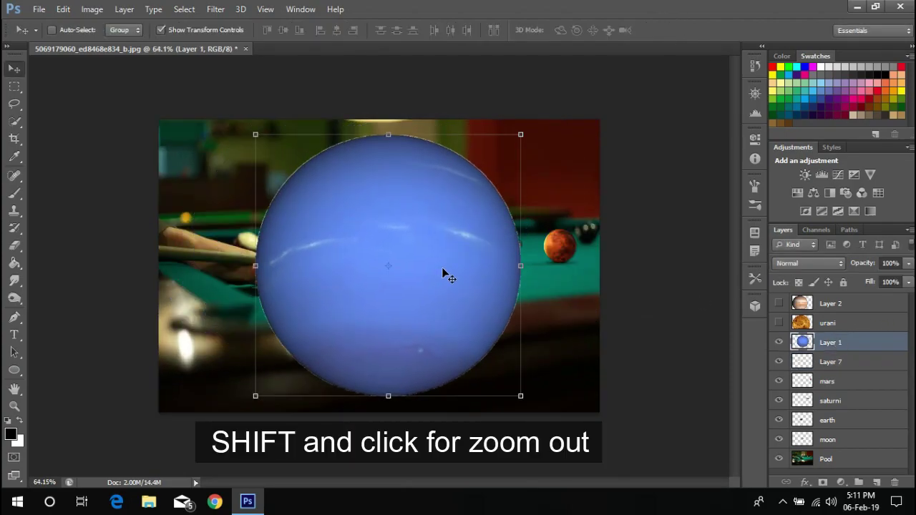
mouse_move(521, 127)
left_mouse_down()
mouse_move(307, 347)
mouse_move(576, 223)
left_mouse_up()
scroll(576, 224, "up", 5)
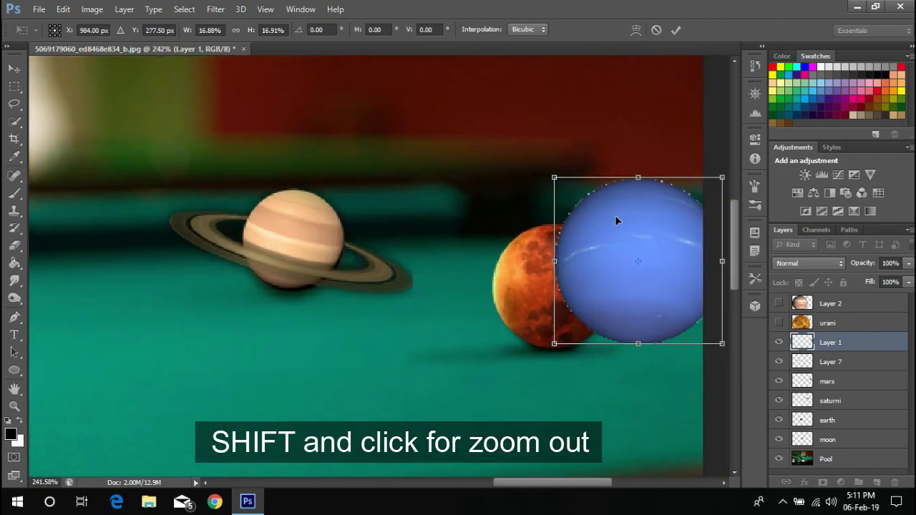
key("4")
key("5")
scroll(640, 224, "up", 2)
left_click_drag(709, 146, 600, 253)
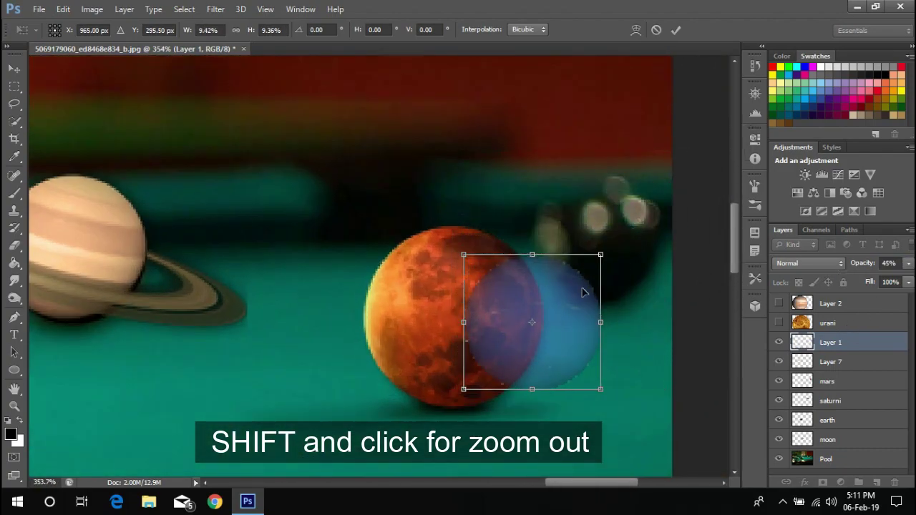
left_click_drag(582, 286, 646, 205)
Nudge the blue planet into alignment, restore 100% opacity and commit the transform
scroll(619, 237, "right", 1)
key("Down")
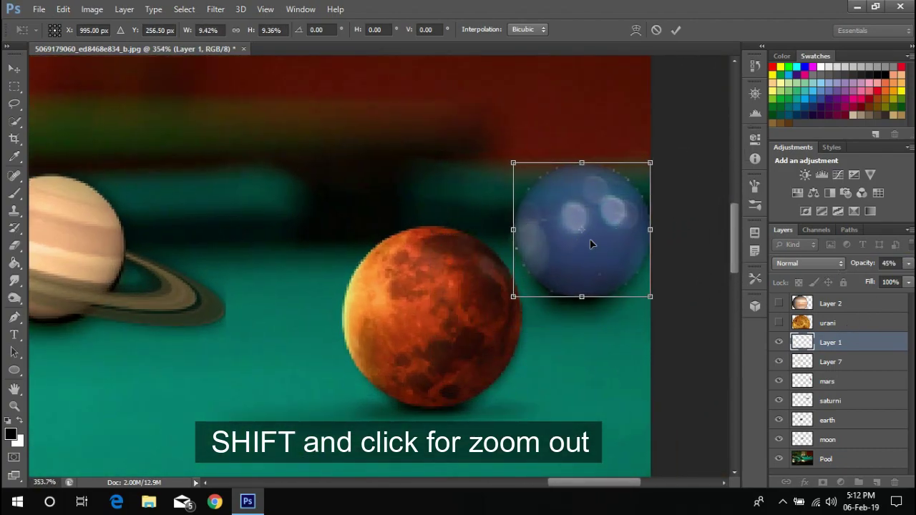
key("Left")
key("Down")
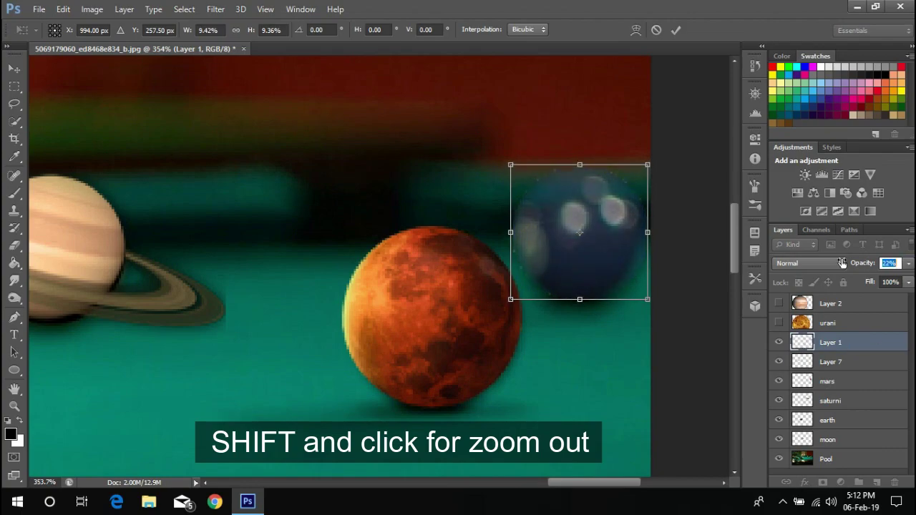
left_click_drag(870, 263, 773, 269)
left_click(676, 31)
key("ctrl+1")
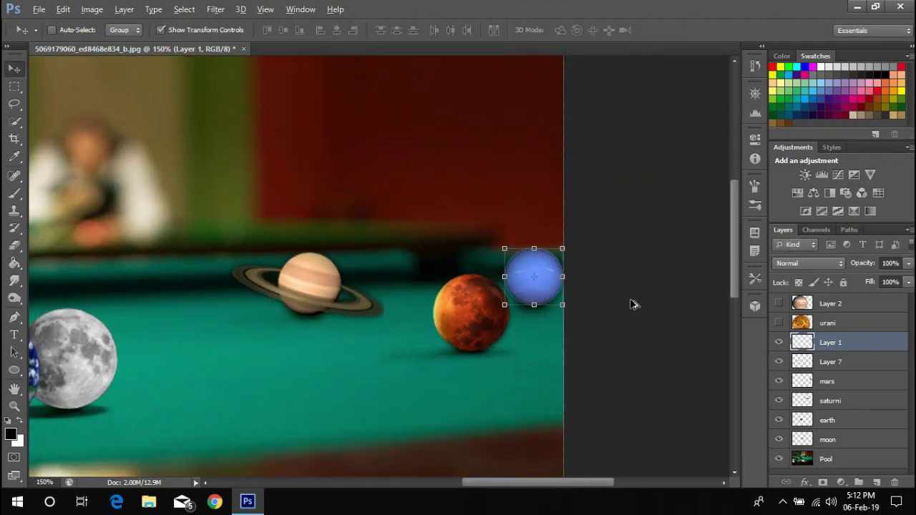
key("alt+bracketright")
key("ctrl+minus")
key("ctrl+0")
left_click(857, 344)
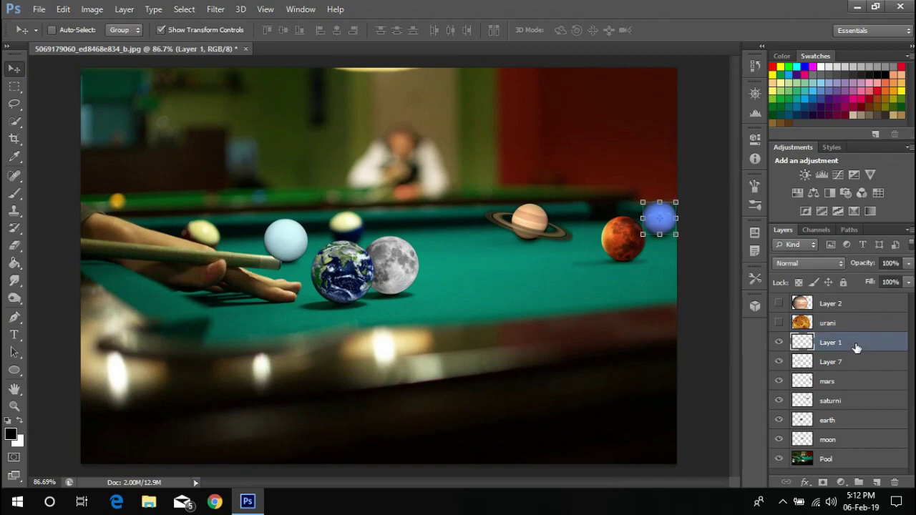
Show the urani layer and free-transform its orange planet down onto the table
left_click(856, 322)
left_click(778, 323)
key("ctrl+t")
key("ctrl+0")
mouse_move(505, 179)
left_mouse_down("shift")
mouse_move(307, 347)
mouse_move(405, 266)
mouse_move(281, 299)
mouse_move(275, 238)
left_mouse_up("shift")
key("ctrl+0")
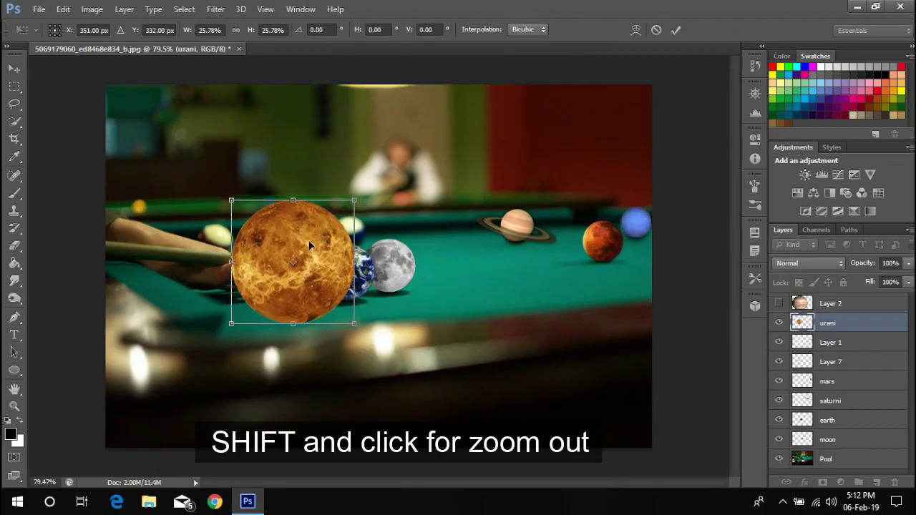
scroll(309, 255, "up", 3)
scroll(308, 253, "down", 3)
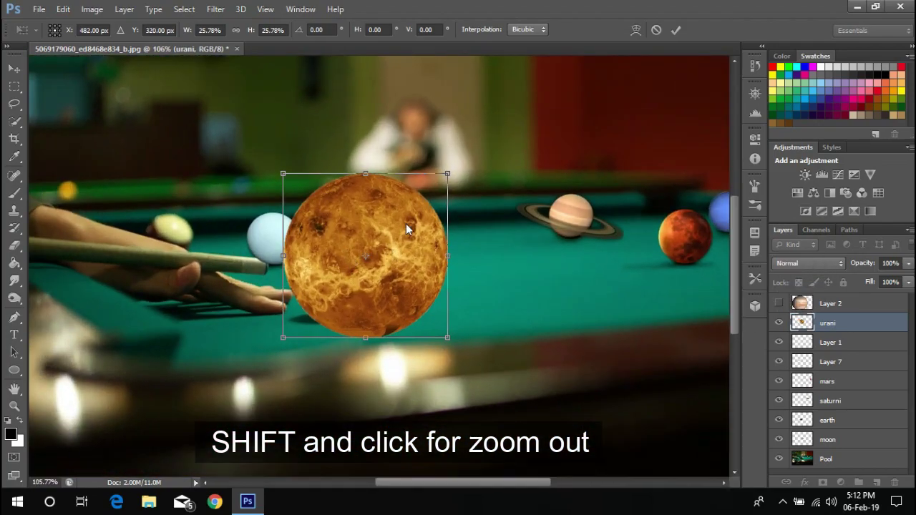
Shrink the orange planet onto the cue near the hand at 55% opacity and commit
left_click_drag(363, 235, 165, 269)
mouse_move(245, 188)
left_mouse_down()
mouse_move(134, 302)
mouse_move(166, 237)
left_mouse_up()
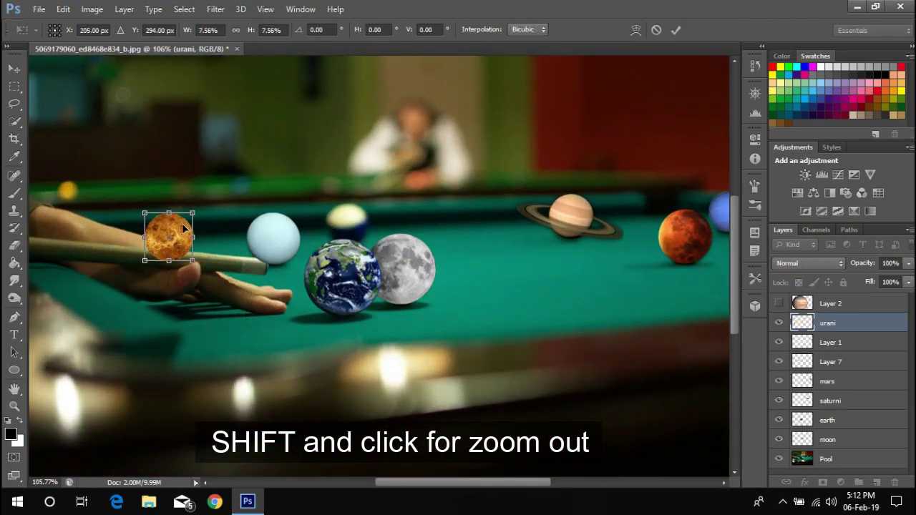
scroll(181, 252, "up", 5)
scroll(179, 268, "down", 3)
left_click_drag(179, 268, 184, 265)
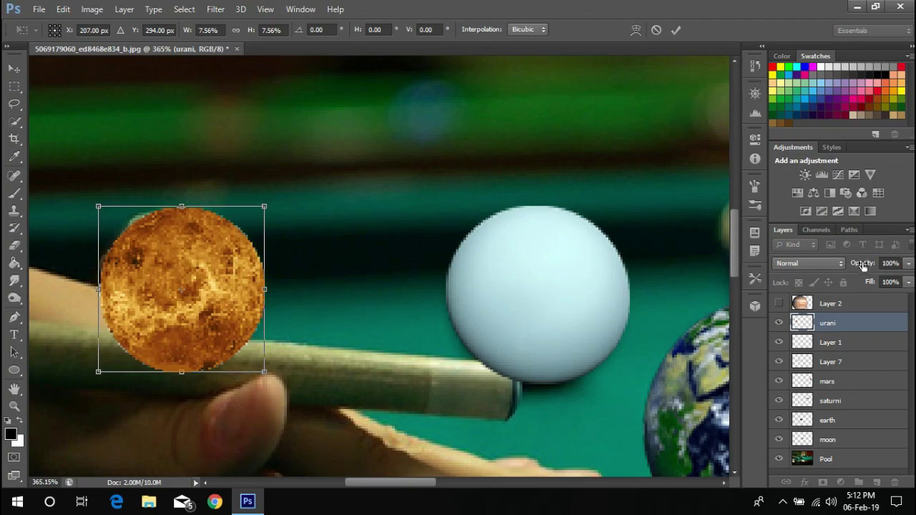
left_click_drag(862, 263, 836, 269)
key("Up")
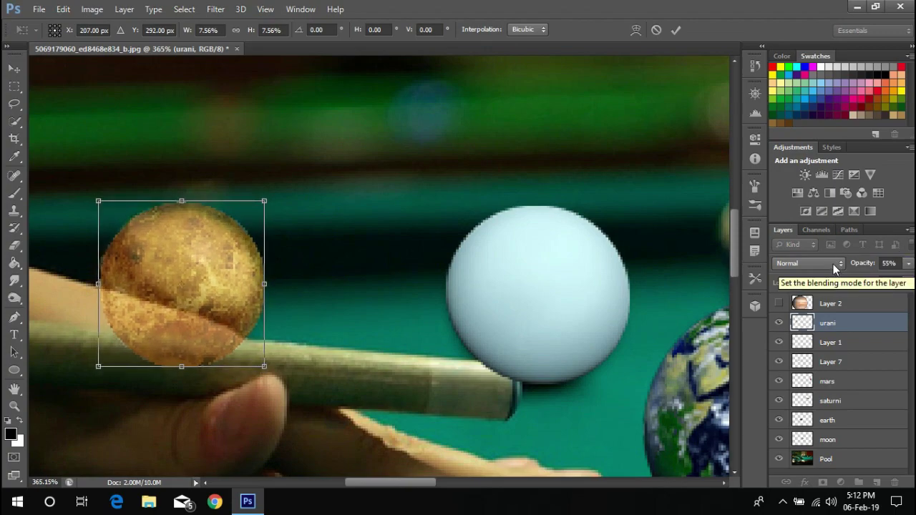
left_click(680, 28)
scroll(528, 229, "down", 3)
scroll(535, 221, "down", 2)
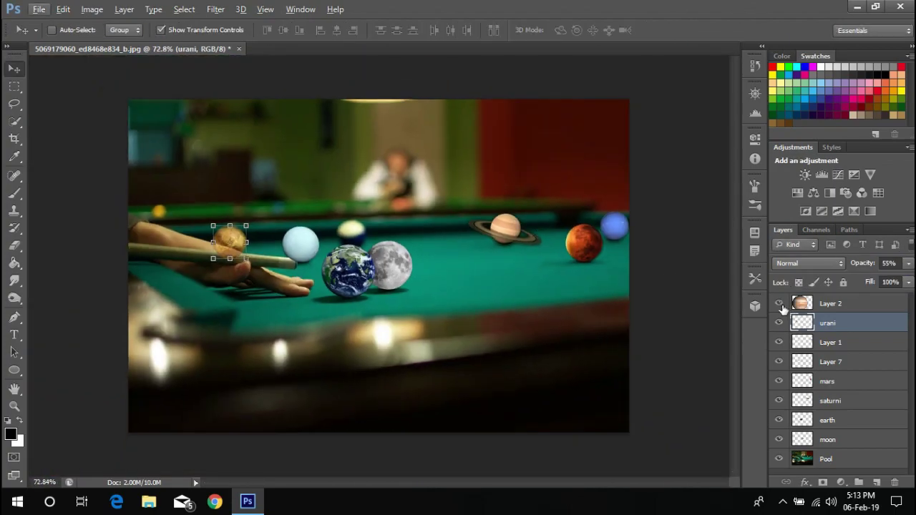
Shrink Layer 2's striped Jupiter onto the ball behind Earth and set it to 97% opacity
left_click(778, 303)
left_click(830, 307)
mouse_move(504, 154)
left_mouse_down()
mouse_move(375, 247)
mouse_move(179, 433)
mouse_move(365, 283)
left_mouse_up()
scroll(361, 236, "up", 5)
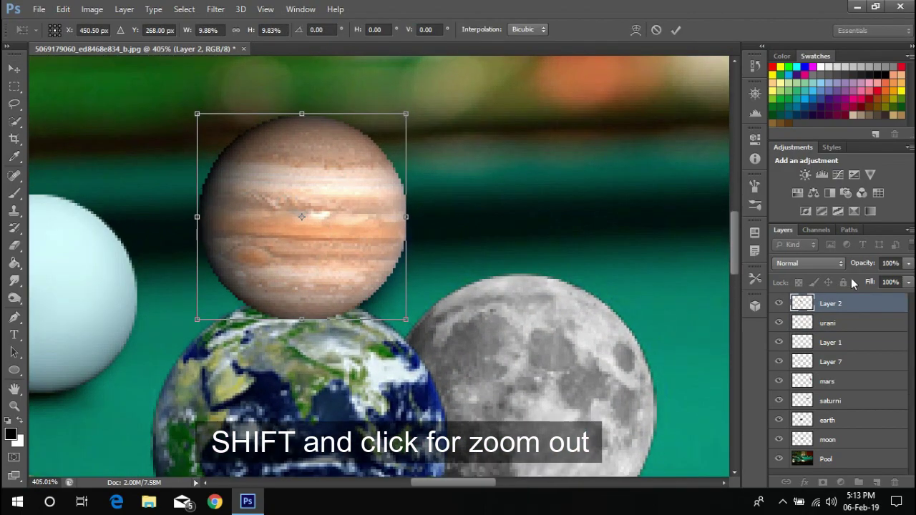
left_click_drag(862, 263, 812, 266)
left_click_drag(360, 207, 384, 246)
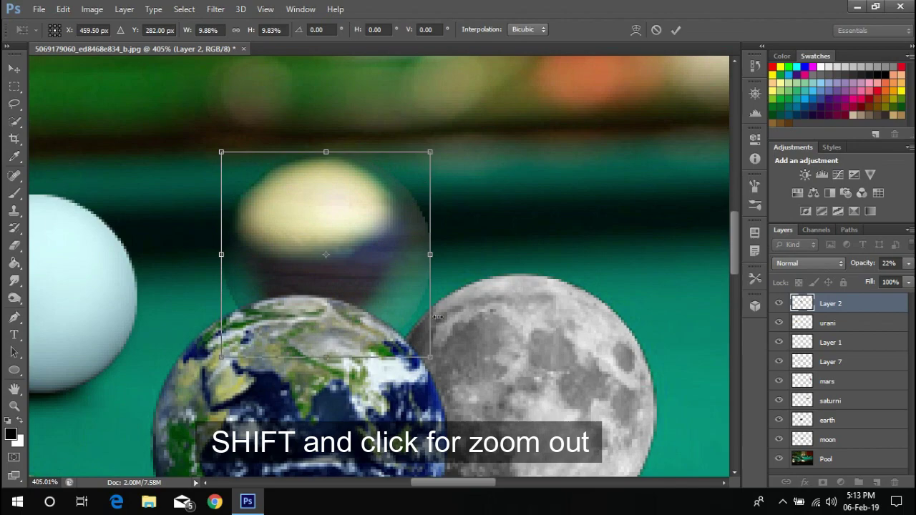
left_click_drag(436, 317, 392, 319)
left_click_drag(368, 258, 385, 264)
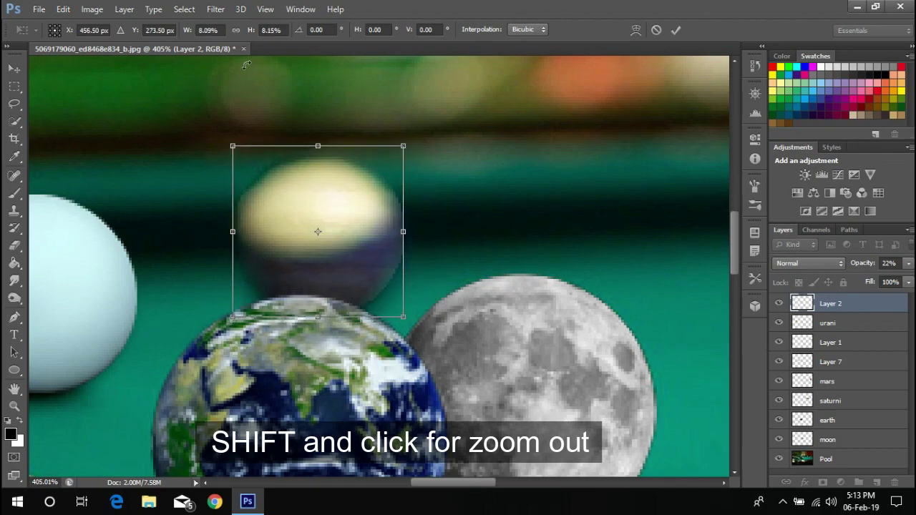
left_click_drag(403, 316, 408, 322)
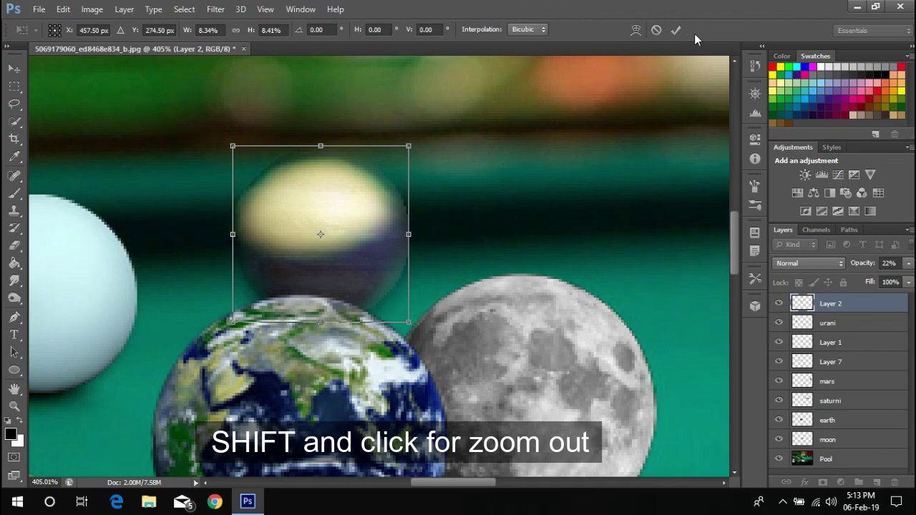
key("Return")
key("ctrl+0")
type("97")
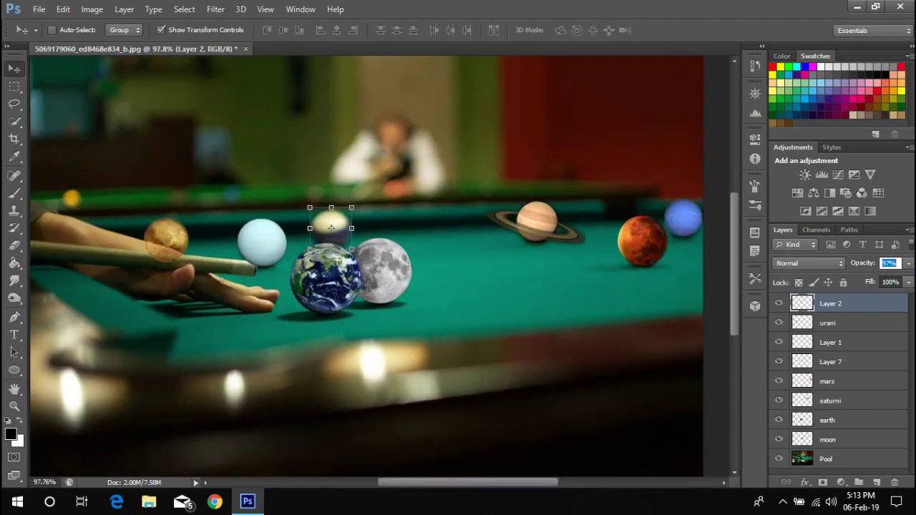
key("Return")
Create Group 1 and move the planet layers from Layer 2 down to moon into it
left_click(859, 482)
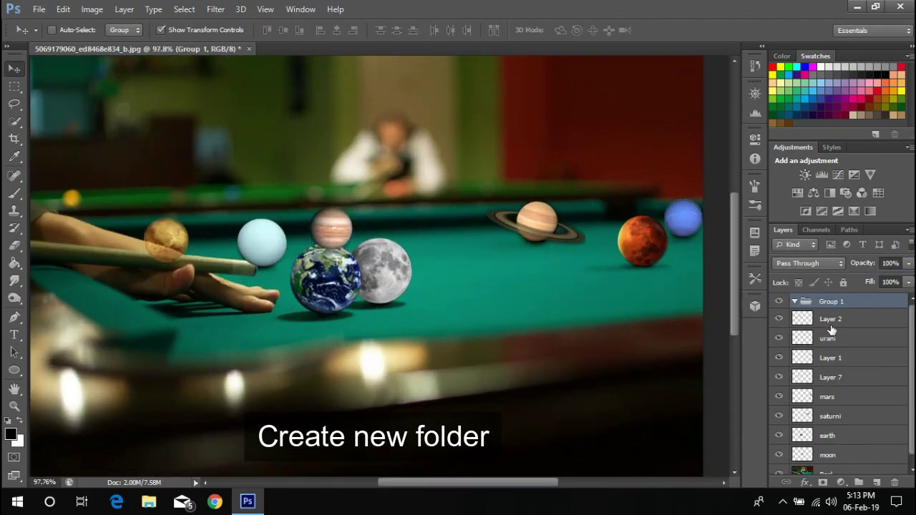
left_click(833, 455)
left_click(846, 319, "shift")
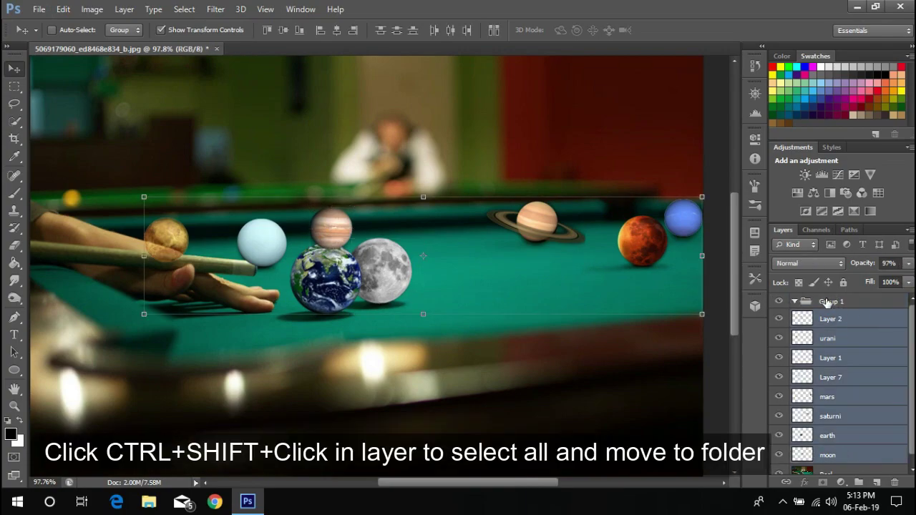
left_click_drag(839, 303, 838, 304)
Select each planet layer inside Group 1 in turn, from Layer 1 down to moon
left_click(841, 319)
left_click(841, 358)
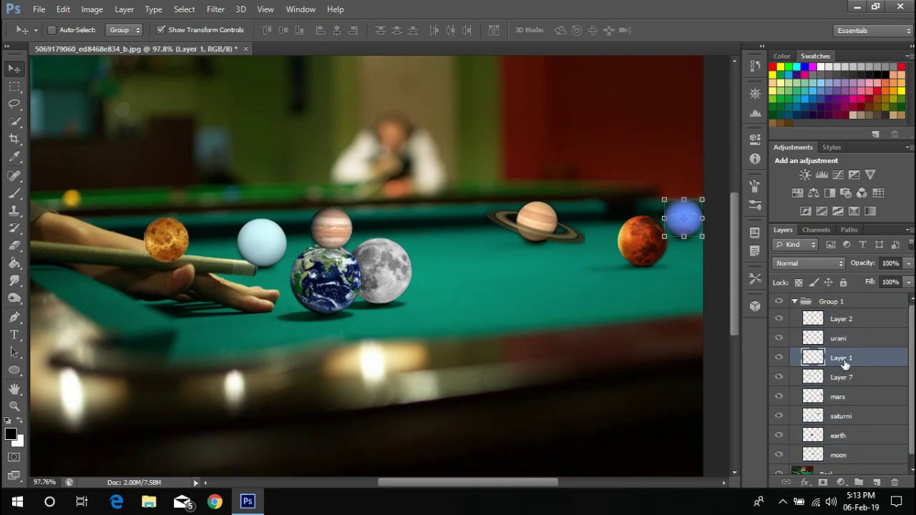
left_click(840, 377)
left_click(843, 400)
left_click(844, 416)
left_click(837, 437)
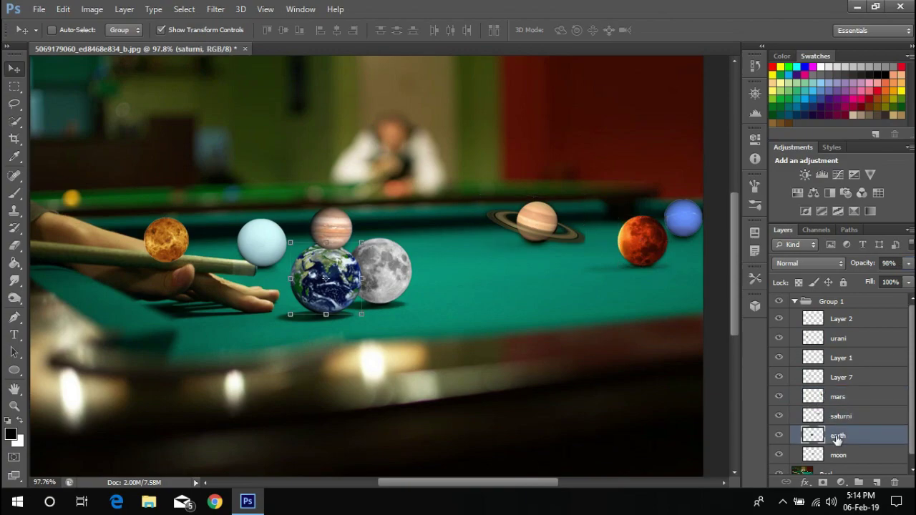
left_click(846, 453)
scroll(846, 451, "down", 1)
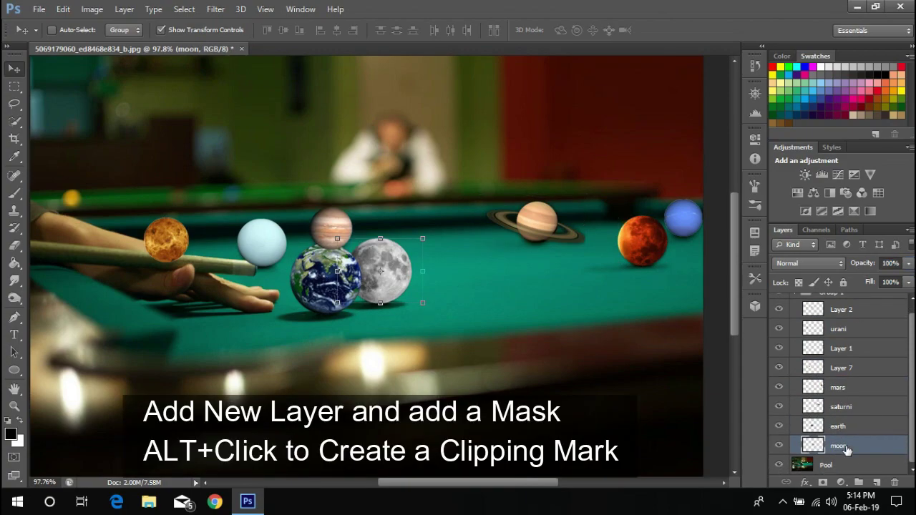
Add Layer 8 clipped to moon with a white mask and paint darker shading on Earth
left_click(875, 483)
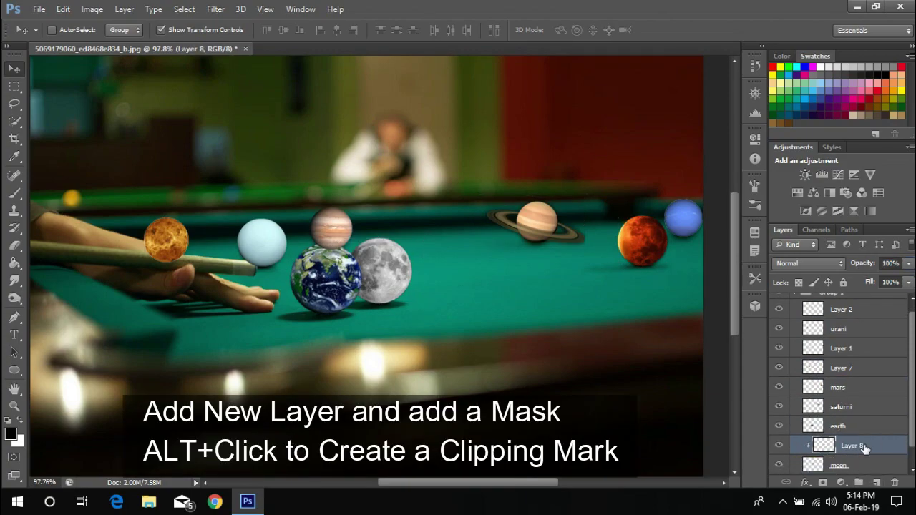
scroll(865, 447, "down", 1)
left_click(822, 483)
left_click(14, 193)
scroll(267, 300, "up", 2)
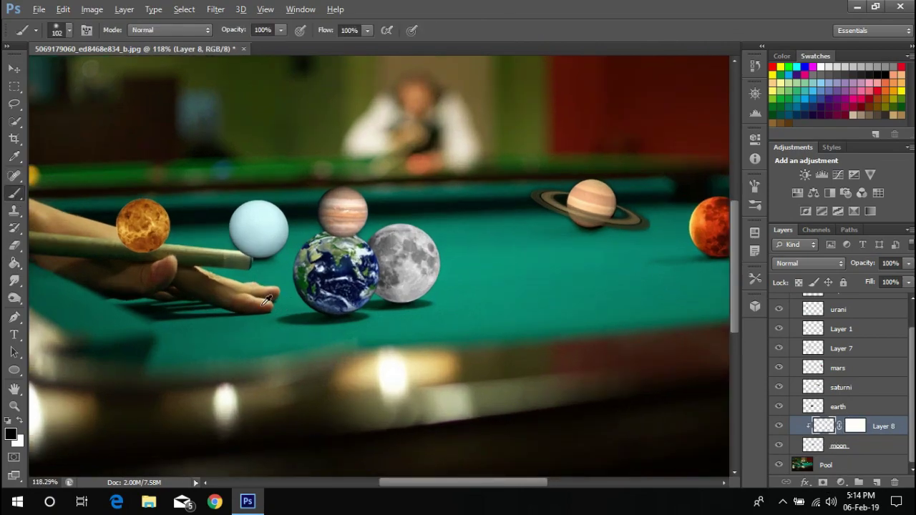
scroll(272, 286, "up", 2)
scroll(308, 275, "up", 2)
scroll(340, 268, "up", 1)
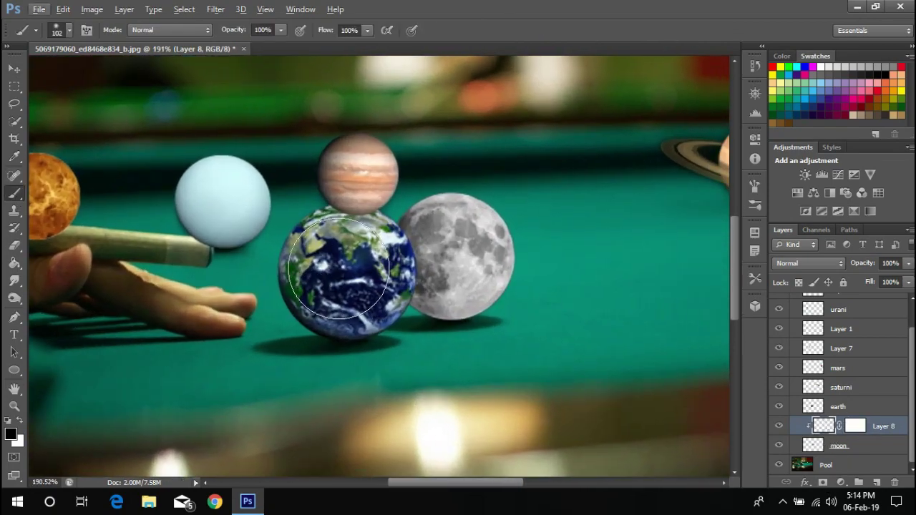
left_click_drag(338, 267, 422, 304)
Set the brush size to 170 px
right_click(362, 279)
type("170")
key("Return")
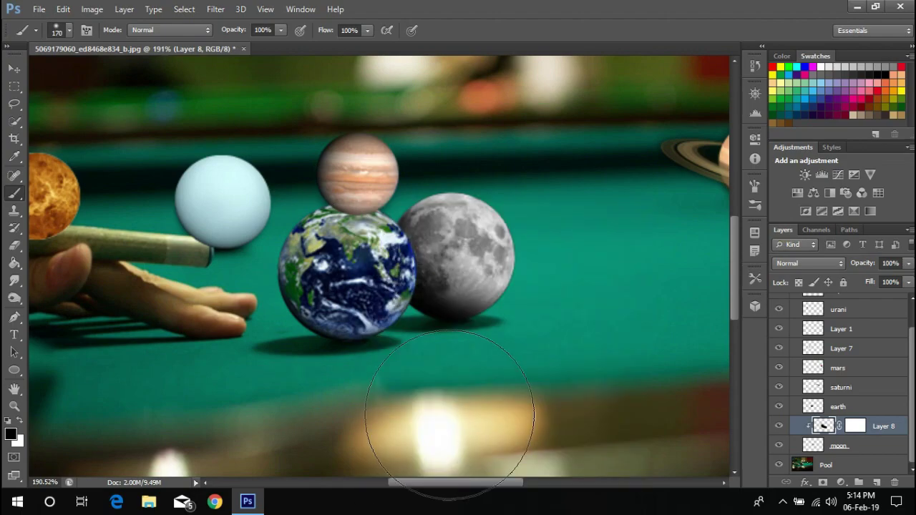
scroll(439, 415, "down", 5)
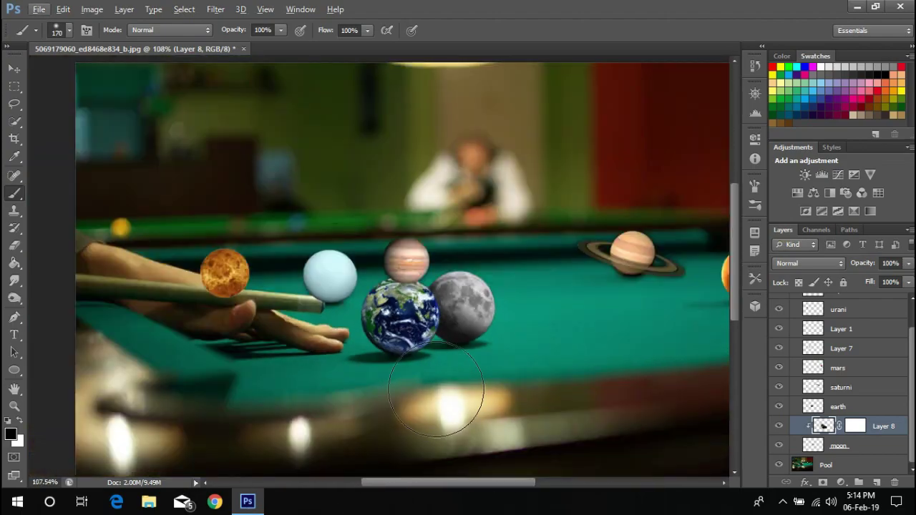
scroll(523, 405, "up", 2)
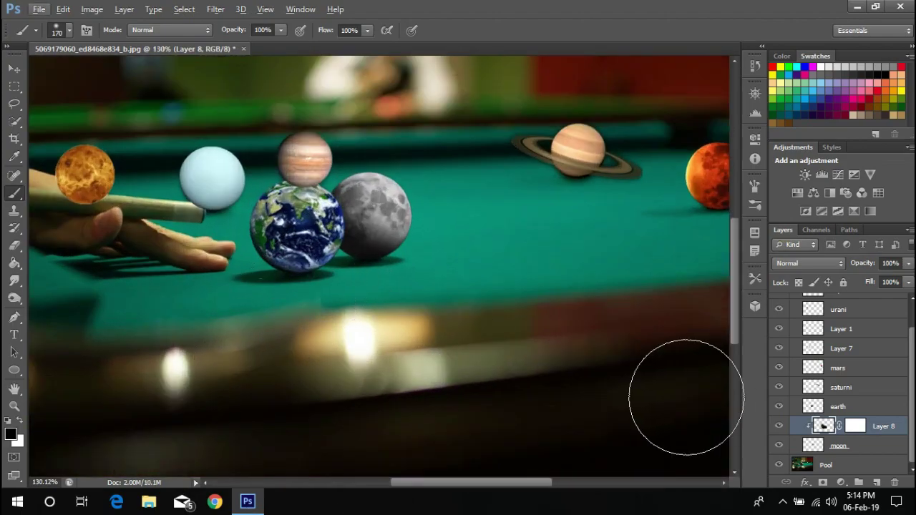
left_click(838, 407)
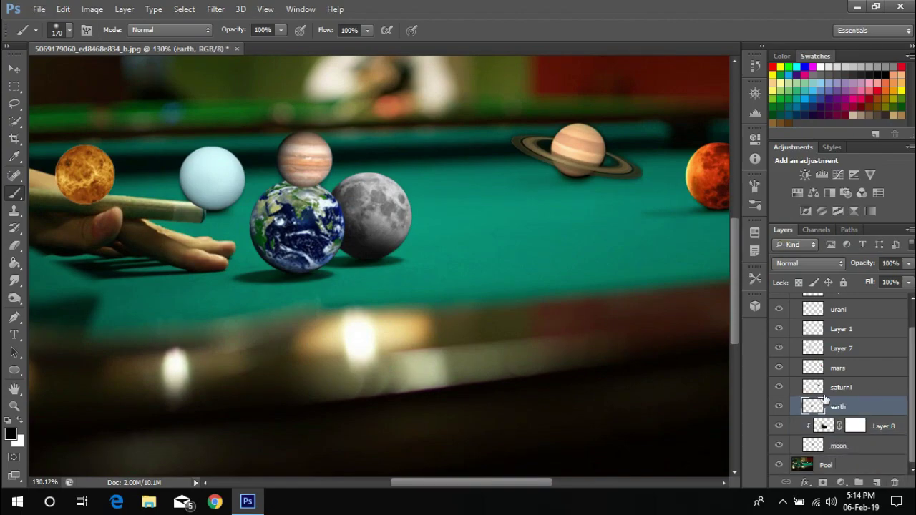
Add Layer 9 above earth, clipped to it with its own layer mask
left_click(875, 483)
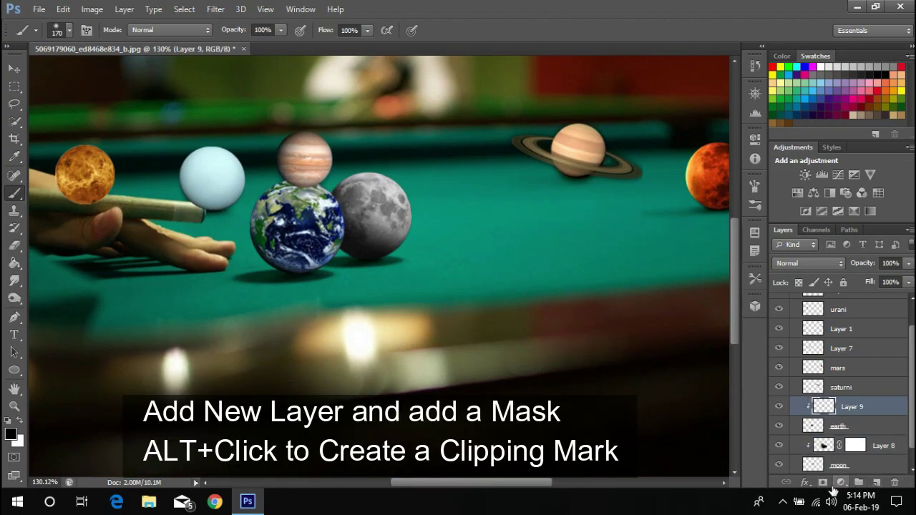
left_click(823, 483)
scroll(244, 262, "up", 2)
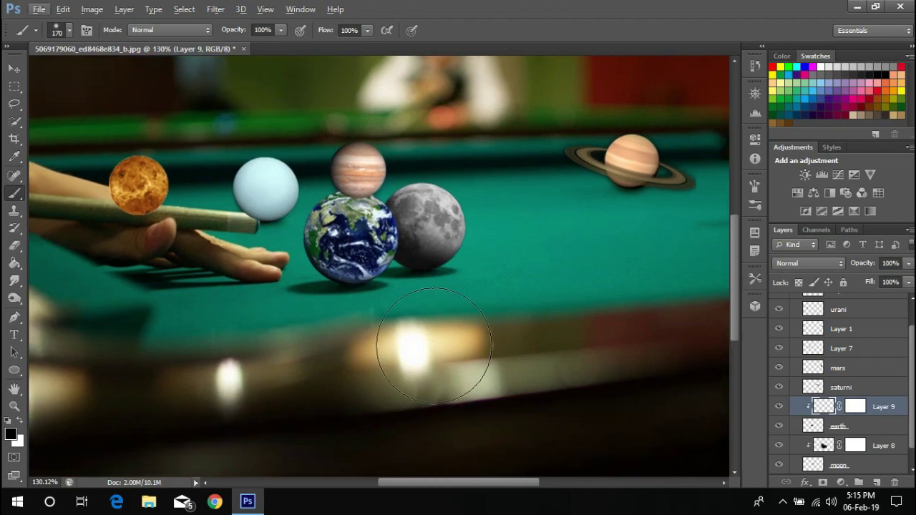
scroll(322, 315, "up", 2)
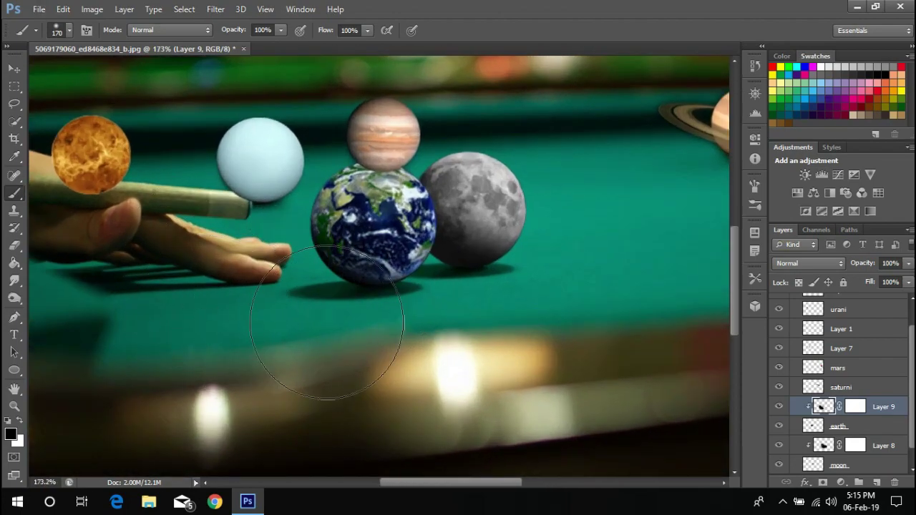
scroll(272, 279, "down", 2)
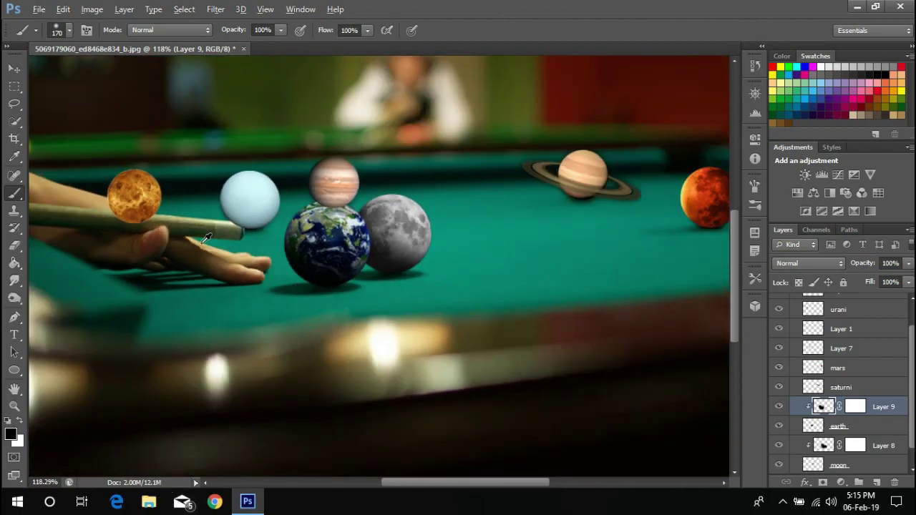
scroll(286, 314, "down", 2)
Paint Layer 9's mask with white and black to deepen the Earth's shadow
key("x")
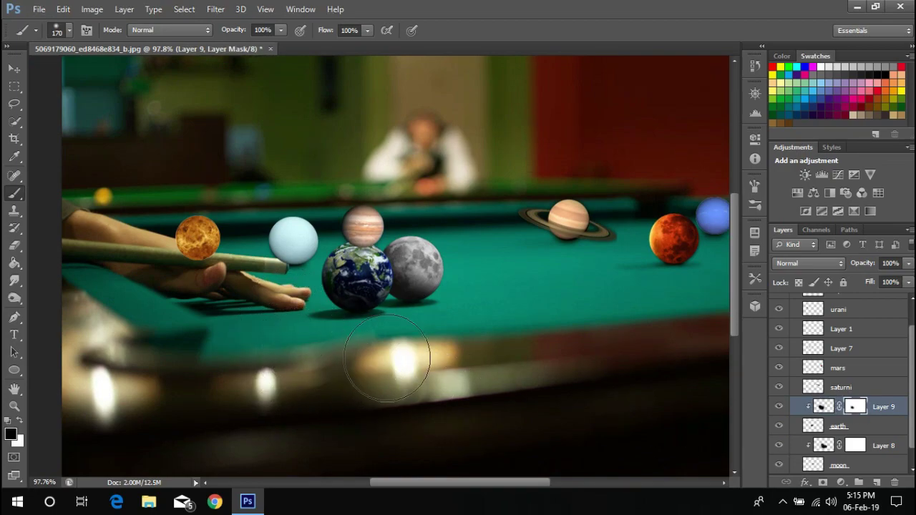
left_click_drag(374, 230, 343, 282)
key("x")
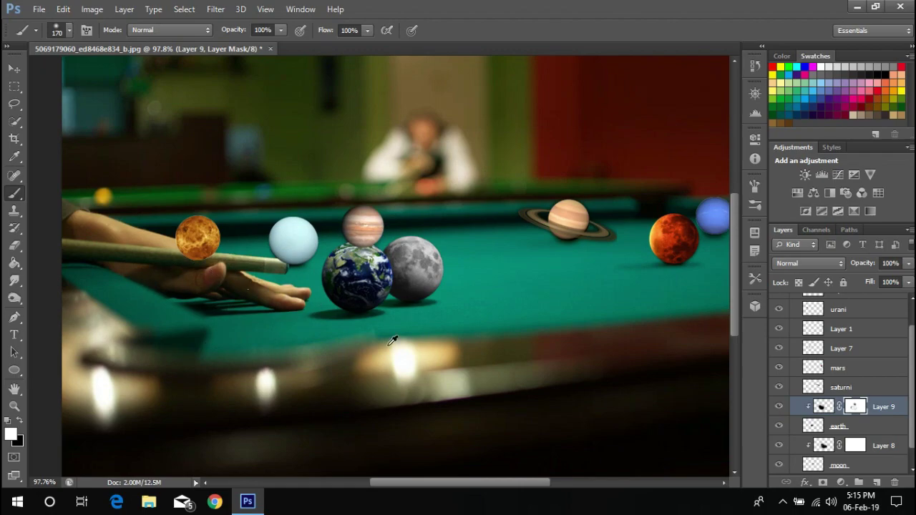
scroll(392, 340, "up", 1)
scroll(293, 302, "up", 1)
scroll(286, 399, "up", 1)
scroll(383, 321, "down", 3)
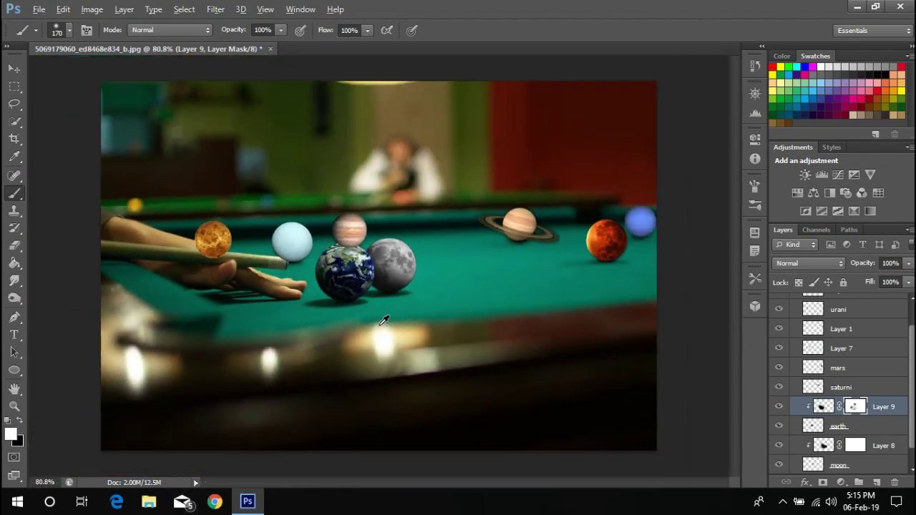
scroll(379, 294, "up", 3)
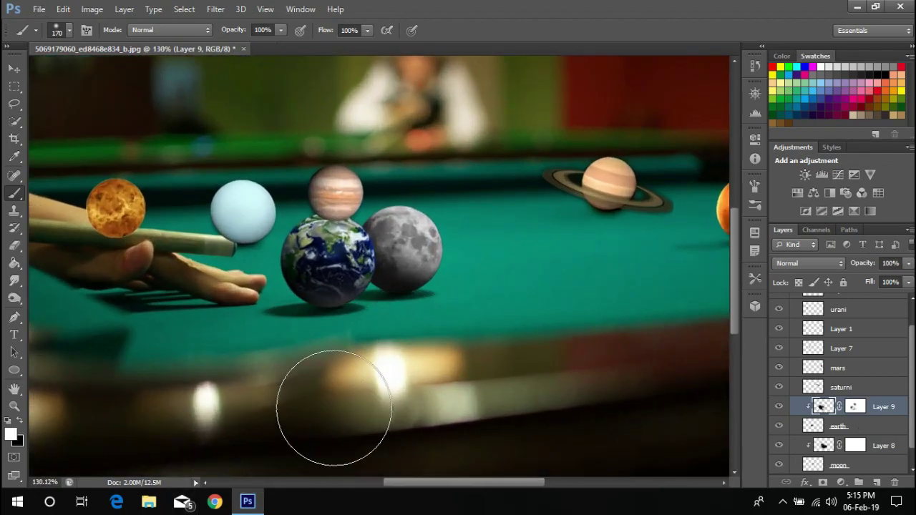
key("x")
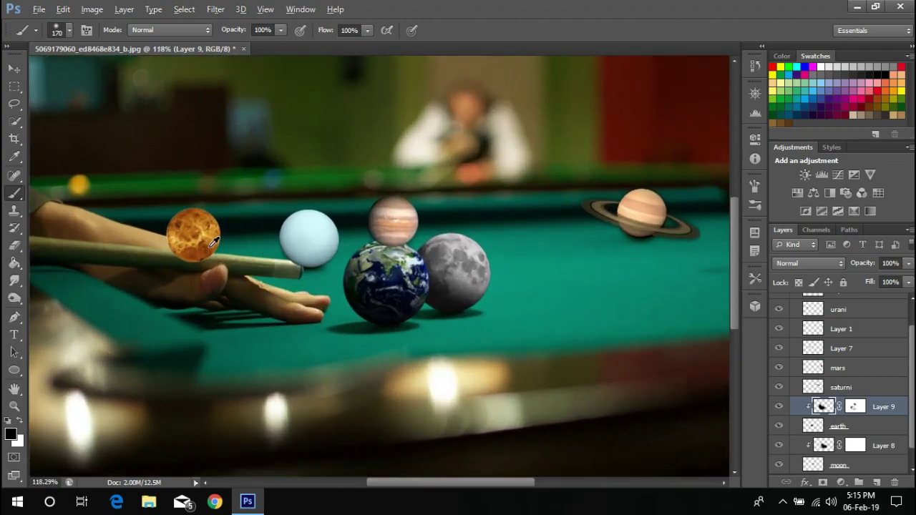
scroll(207, 243, "up", 2)
left_click(854, 387)
left_click(17, 70)
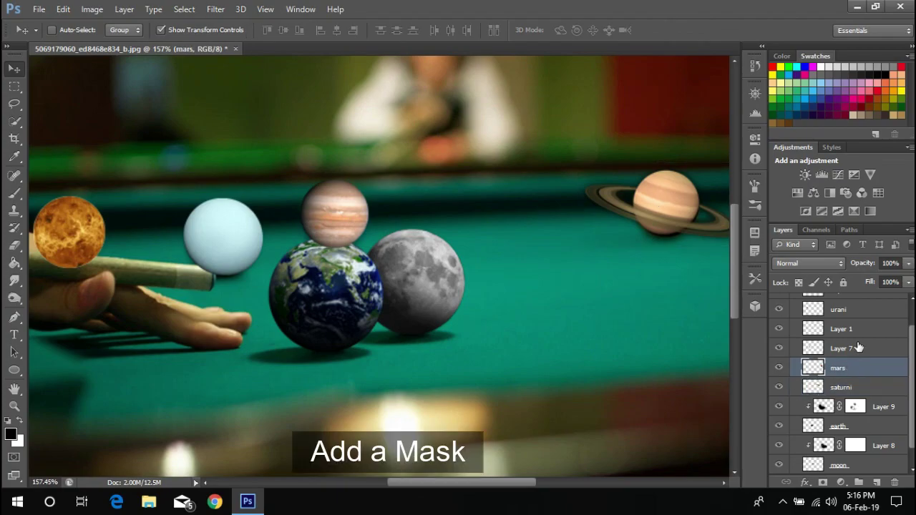
Add a layer mask to Layer 7, the pale blue ball, and set a 9 px black brush
left_click(841, 348)
left_click(822, 483)
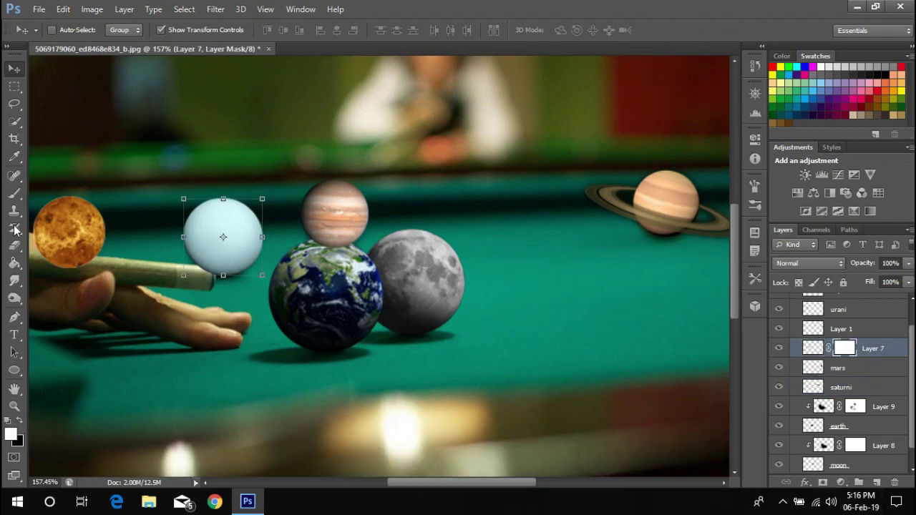
key("x")
key("b")
scroll(181, 264, "up", 5)
right_click(350, 233)
key("Return")
scroll(229, 297, "up", 3)
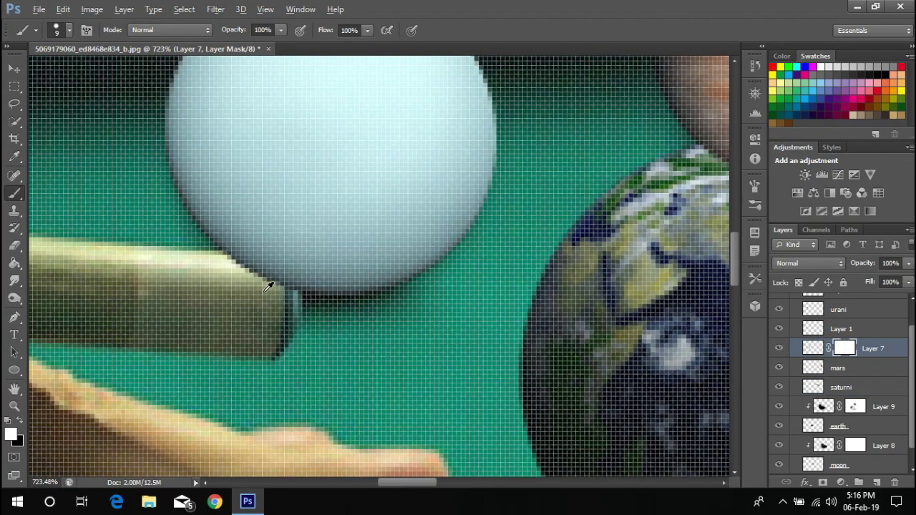
At lowered opacity, mask Layer 7 around the cue tip, then restore 100% opacity
left_click_drag(862, 263, 808, 270)
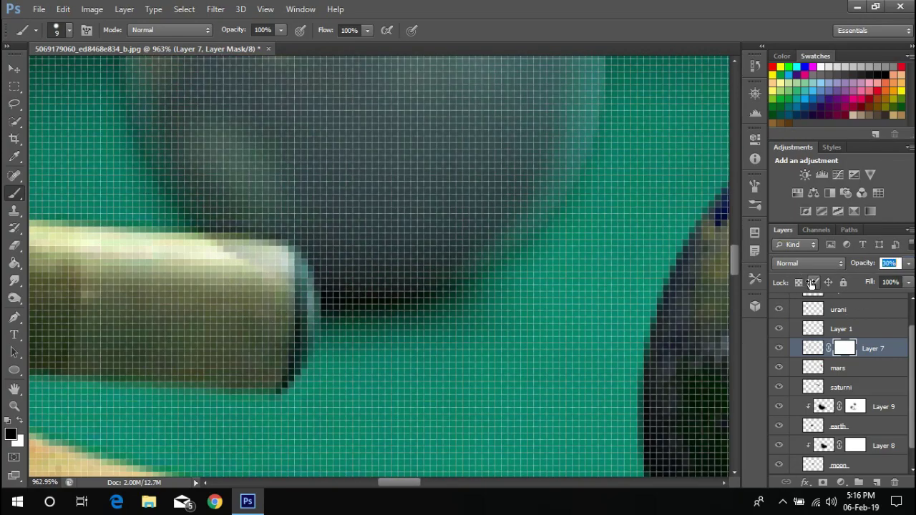
scroll(236, 267, "up", 2)
mouse_move(310, 309)
left_mouse_down()
mouse_move(214, 265)
mouse_move(306, 287)
left_mouse_up()
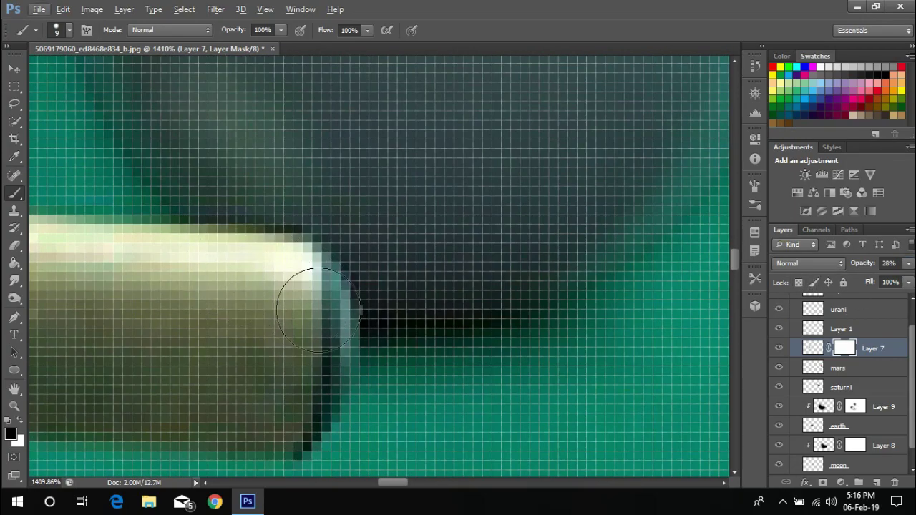
scroll(321, 305, "down", 5)
key("Return")
scroll(343, 268, "up", 2)
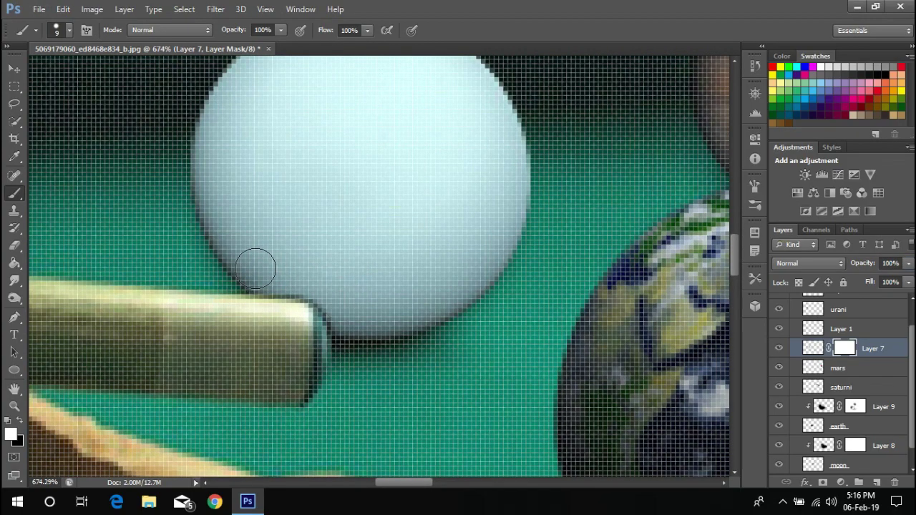
scroll(354, 329, "down", 1)
scroll(379, 307, "down", 5)
scroll(357, 311, "up", 1)
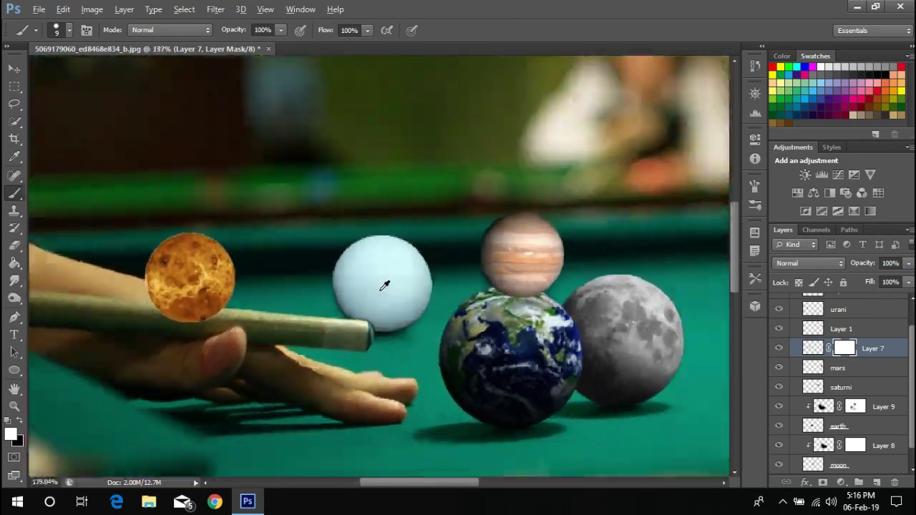
scroll(382, 282, "down", 3)
key("v")
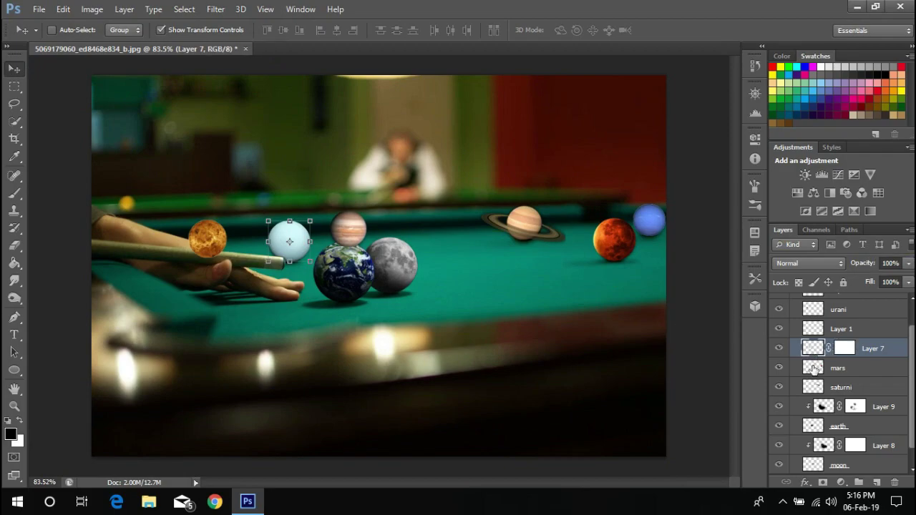
left_click(812, 369)
Add a mask to the orange urani layer and drop its opacity to 45%
left_click(815, 329)
left_click(813, 312)
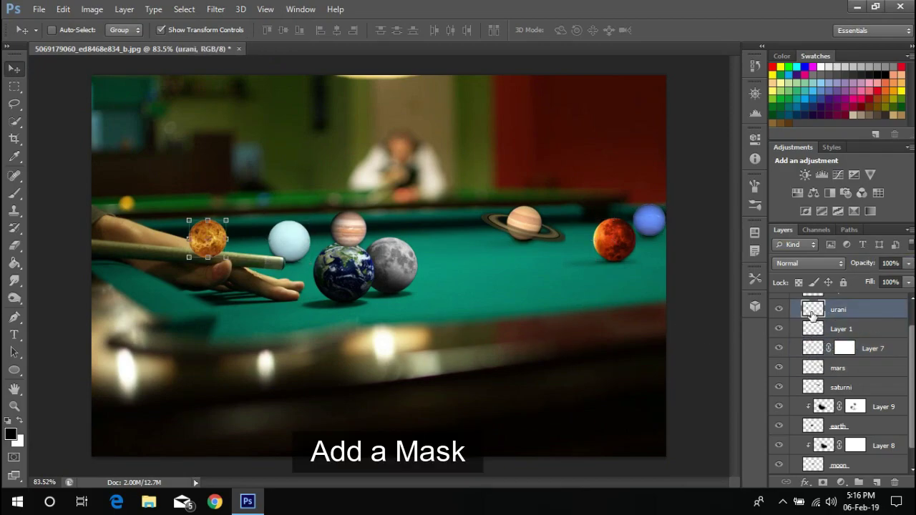
left_click(839, 482)
key("b")
scroll(207, 235, "up", 3)
scroll(263, 266, "up", 4)
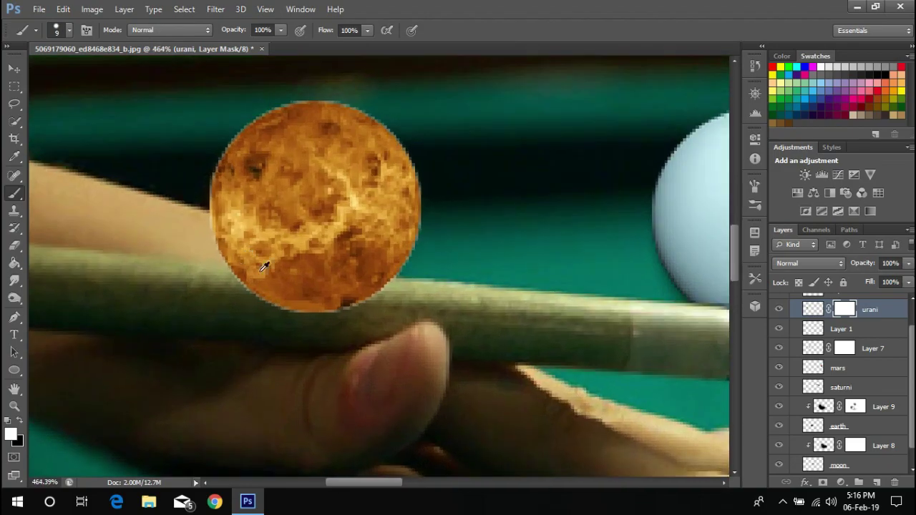
left_click_drag(862, 267, 828, 272)
right_click(249, 249)
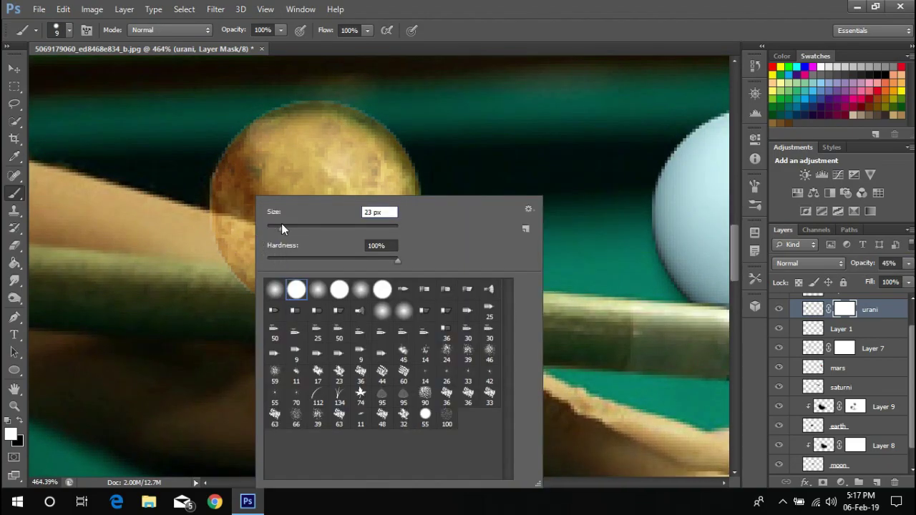
type("35")
key("Return")
Paint black with a 10 px brush along the cue and fingers, then restore opacity
left_click_drag(205, 303, 327, 323)
right_click(327, 322)
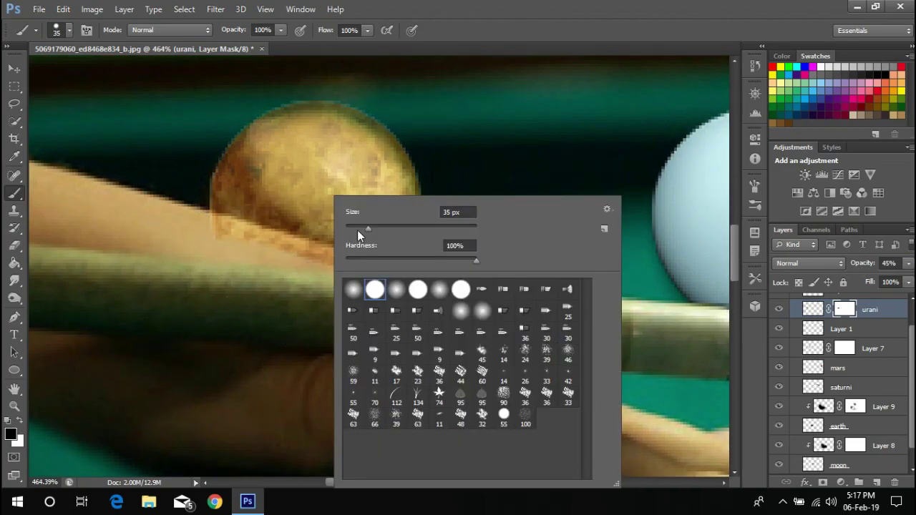
type("10")
key("Return")
scroll(355, 268, "up", 2)
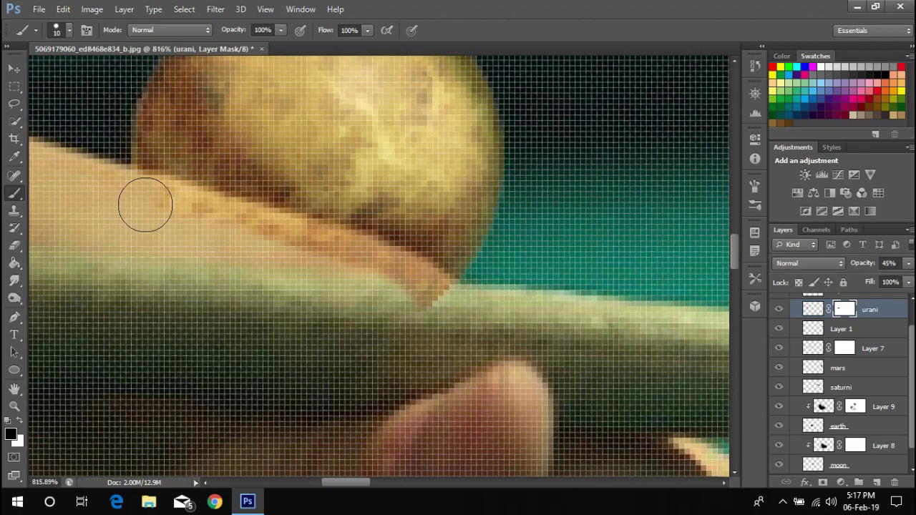
mouse_move(143, 201)
left_mouse_down()
mouse_move(272, 231)
mouse_move(412, 285)
left_mouse_up()
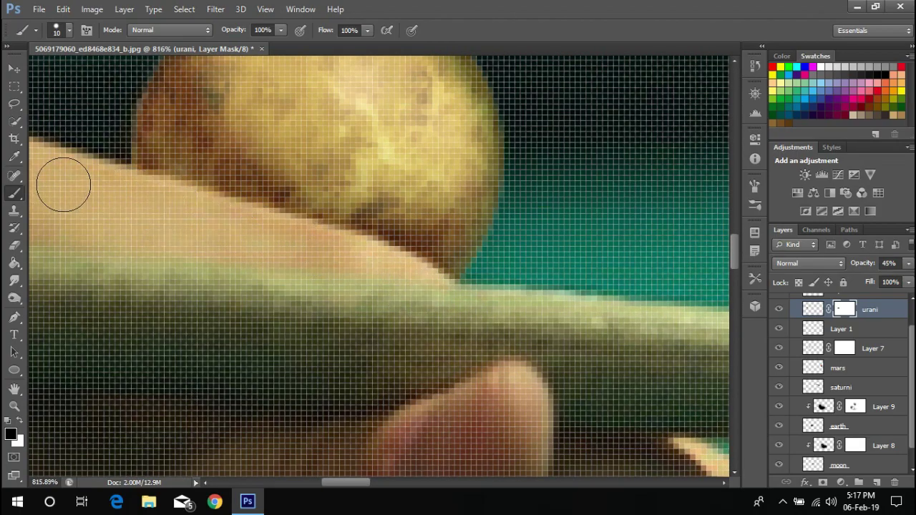
scroll(138, 148, "down", 1)
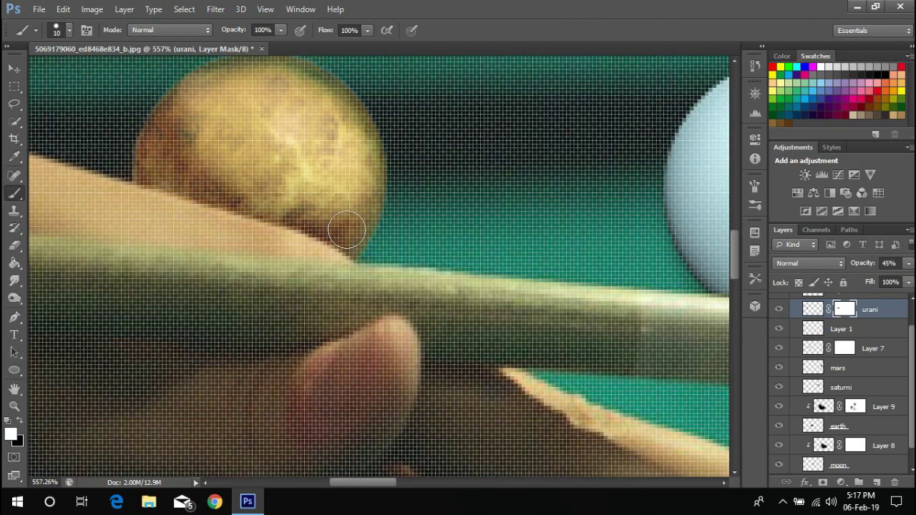
key("ctrl+0")
left_click_drag(862, 262, 901, 263)
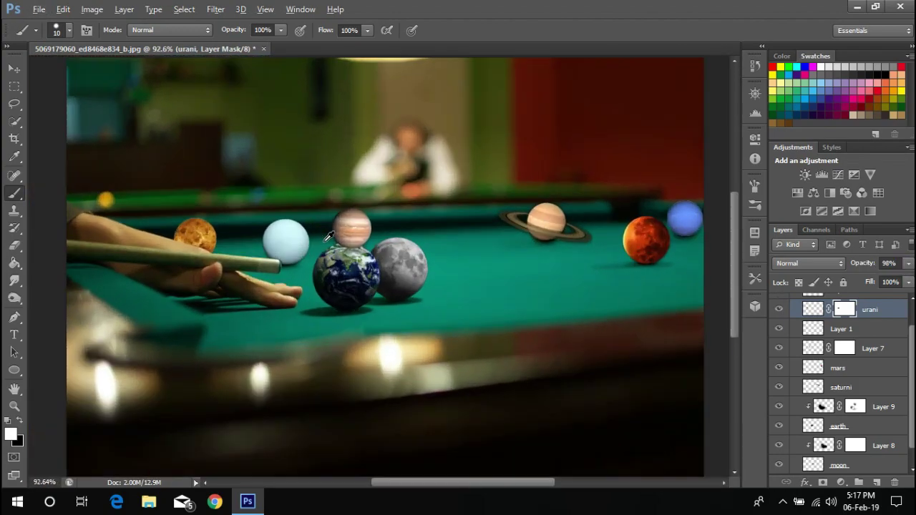
key("ctrl+g")
Add a new empty layer, then give Jupiter's Layer 2 a mask at 45% opacity
key("ctrl+shift+n")
left_click(12, 70)
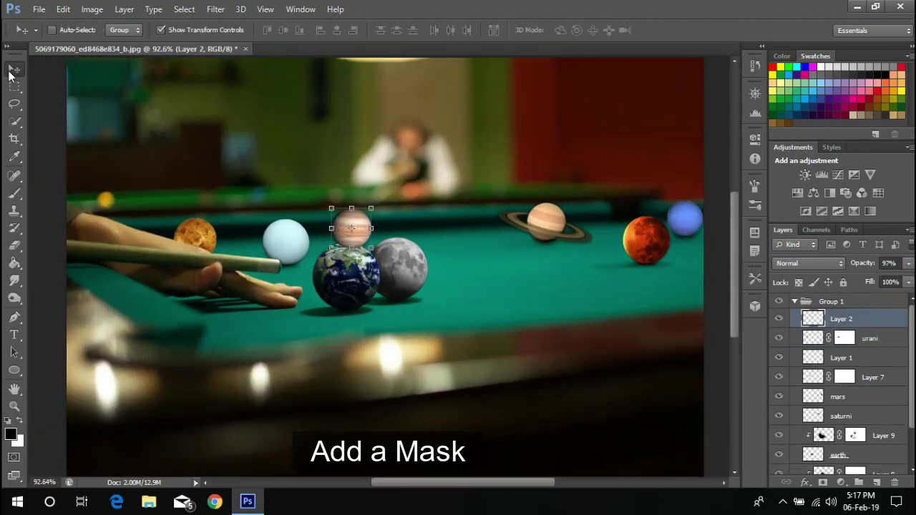
left_click(822, 483)
key("b")
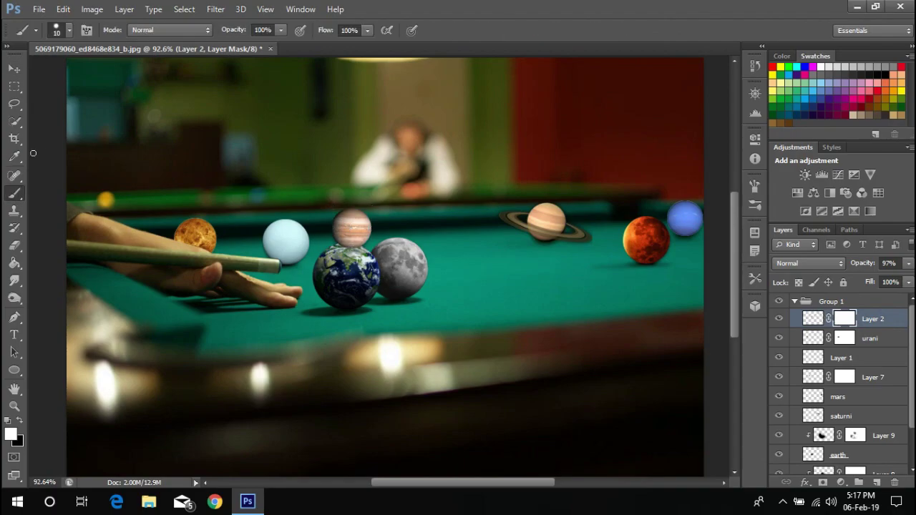
scroll(367, 232, "up", 5)
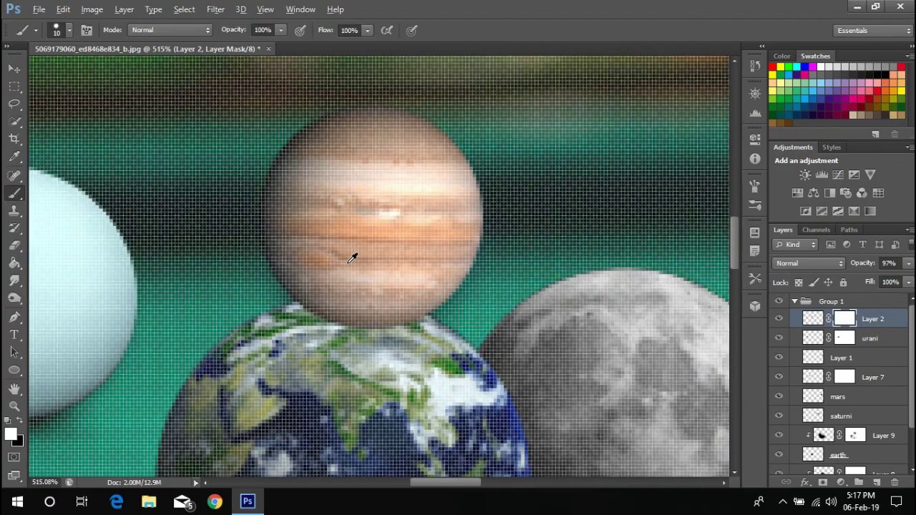
scroll(329, 313, "up", 2)
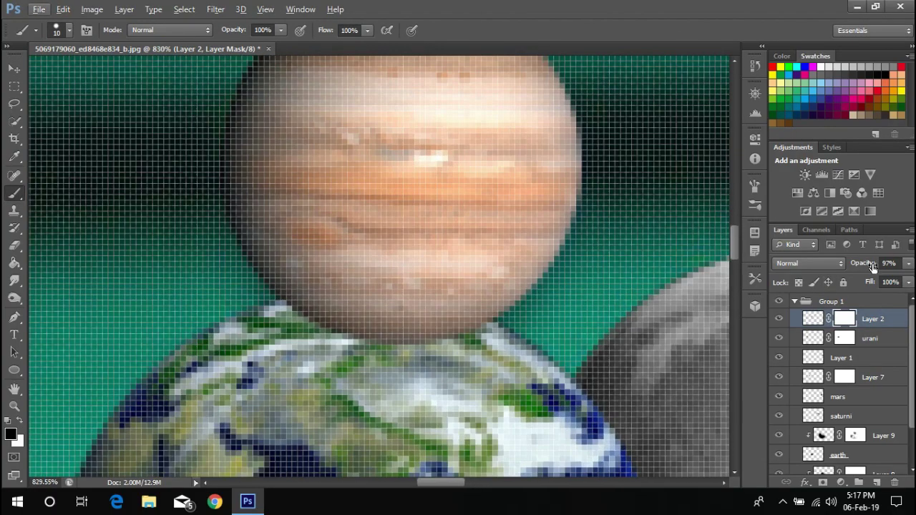
type("45")
Paint away Jupiter's lower edge where it overlaps Earth and restore 100% opacity
mouse_move(311, 326)
left_mouse_down()
mouse_move(388, 310)
mouse_move(475, 349)
left_mouse_up()
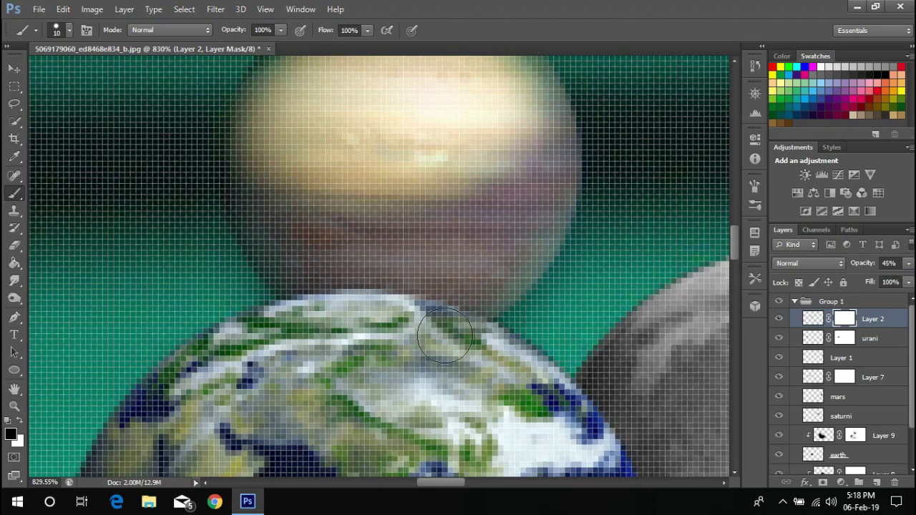
scroll(444, 335, "down", 5)
double_click(888, 262)
type("100")
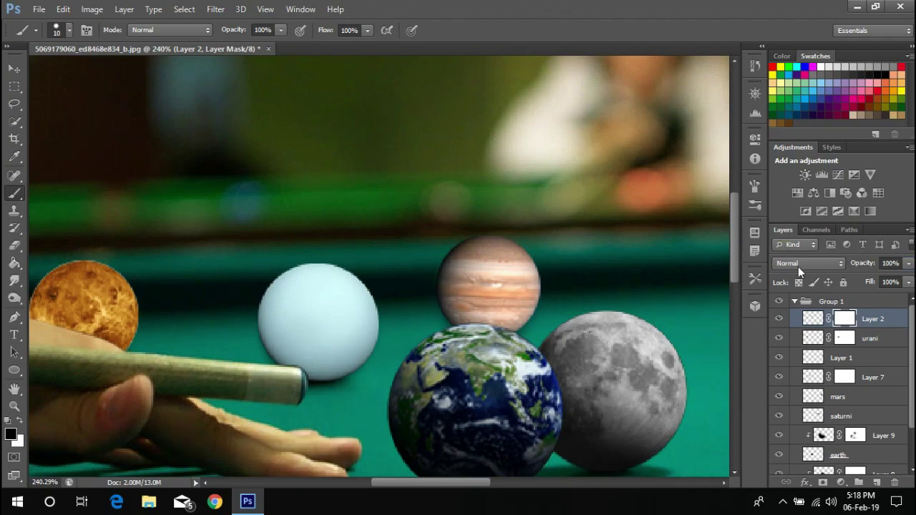
scroll(481, 207, "down", 5)
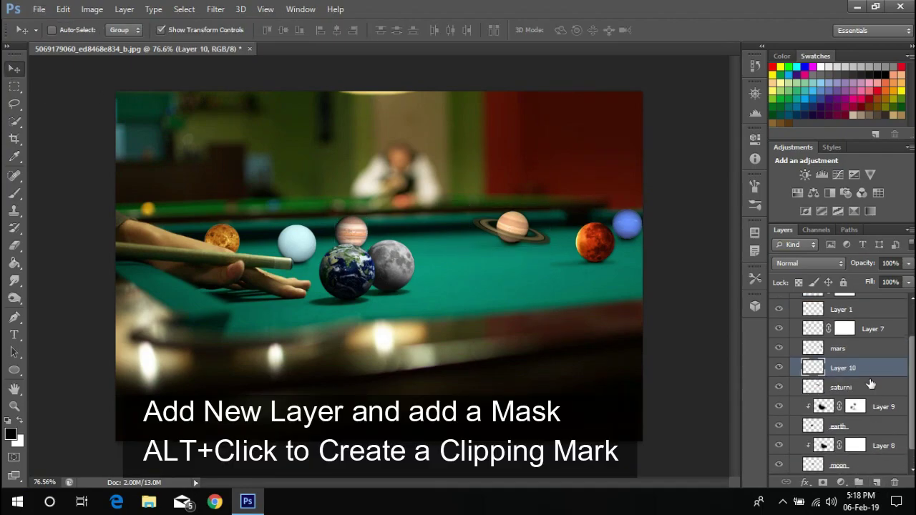
Mask and clip Layer 10, then duplicate the saturni layer
left_click(825, 482)
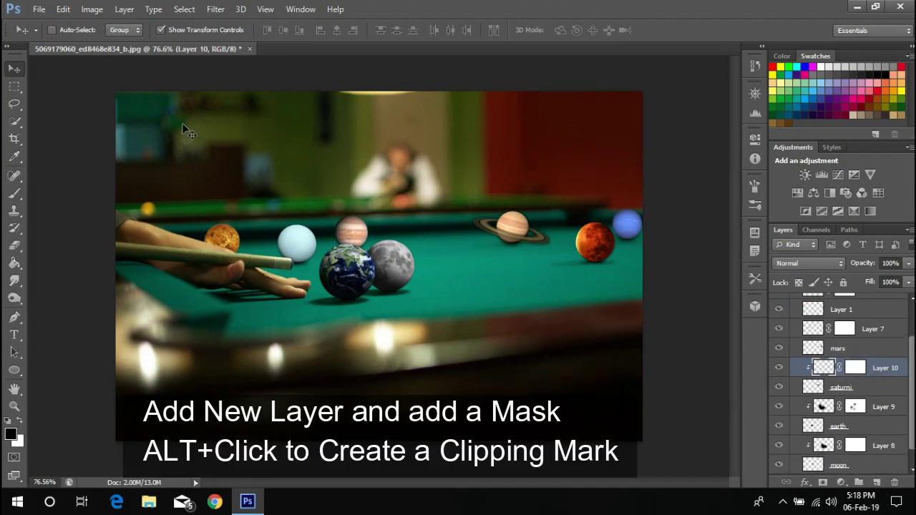
key("b")
key("v")
left_click(873, 387)
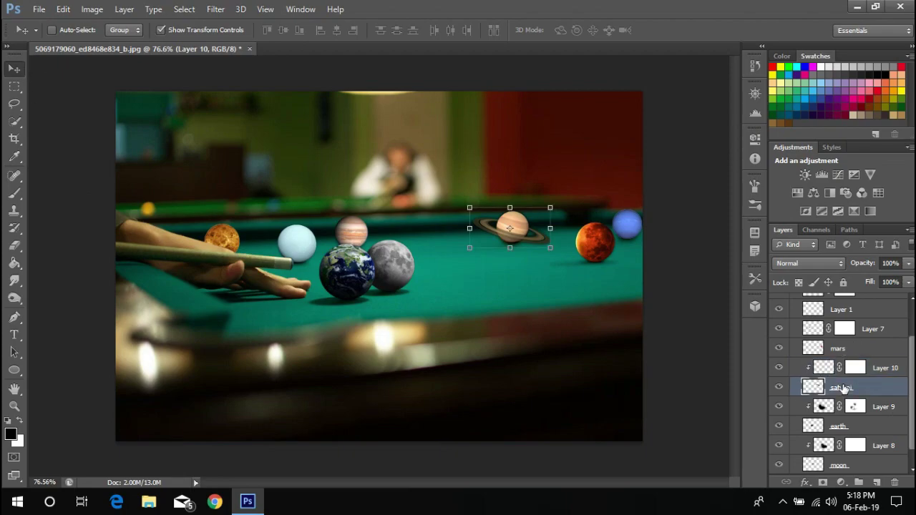
key("b")
key("ctrl+j")
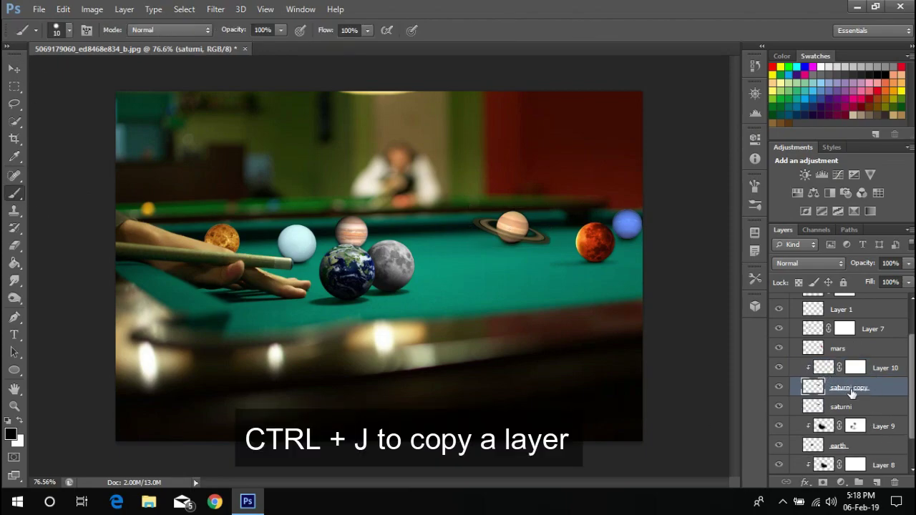
Give the original saturni layer a black Color Overlay layer style
left_click(867, 409)
double_click(867, 409)
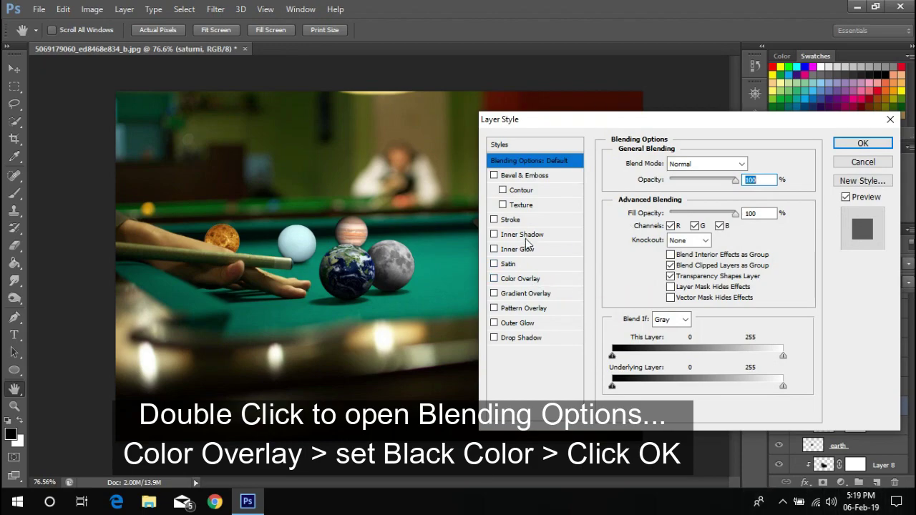
left_click(520, 278)
left_click(754, 163)
type("0")
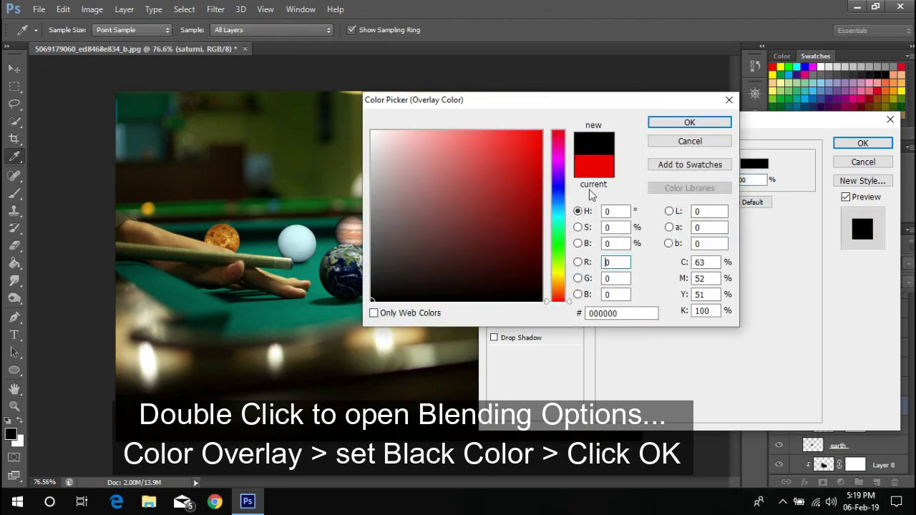
key("Return")
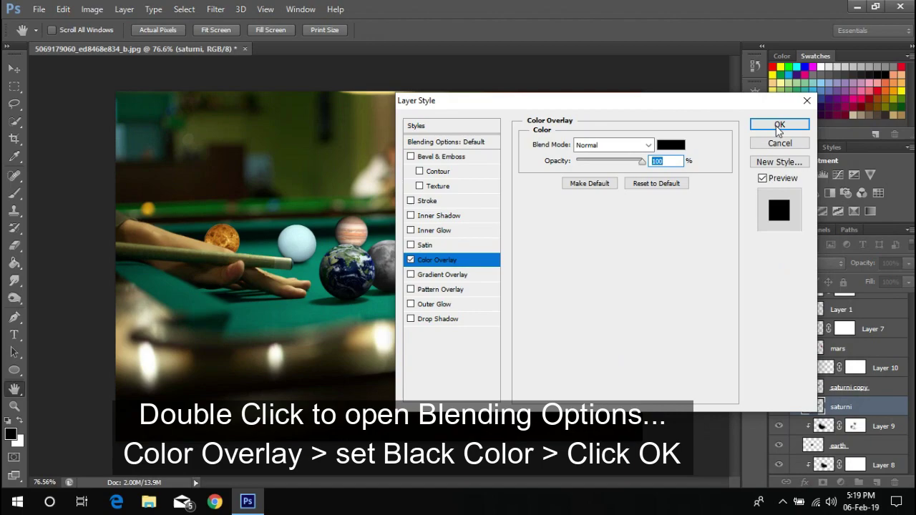
left_click(789, 123)
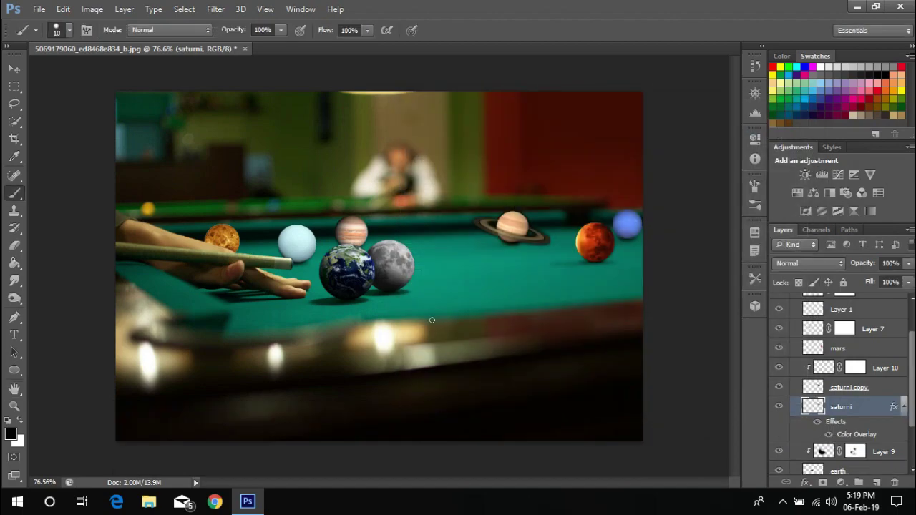
Shift and distort the black saturni layer into a flattened shadow beside Saturn, then commit
left_click(7, 70)
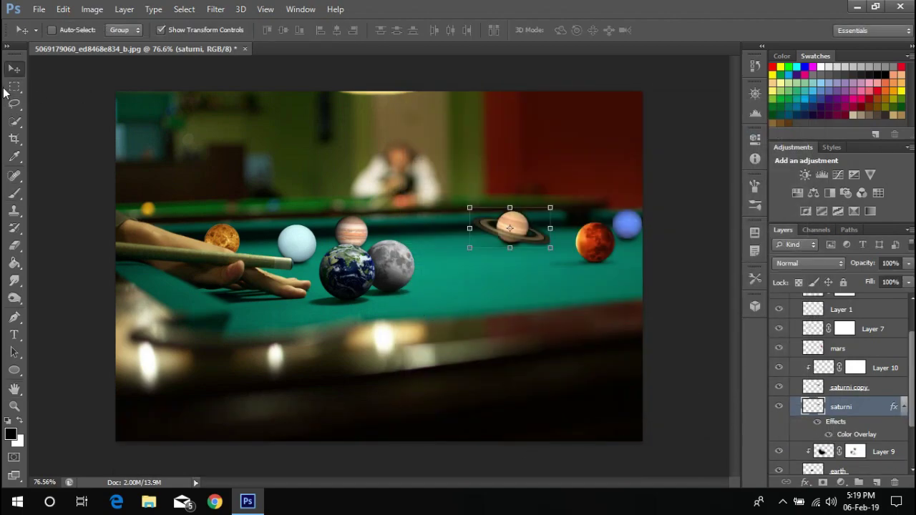
left_click_drag(540, 238, 531, 245)
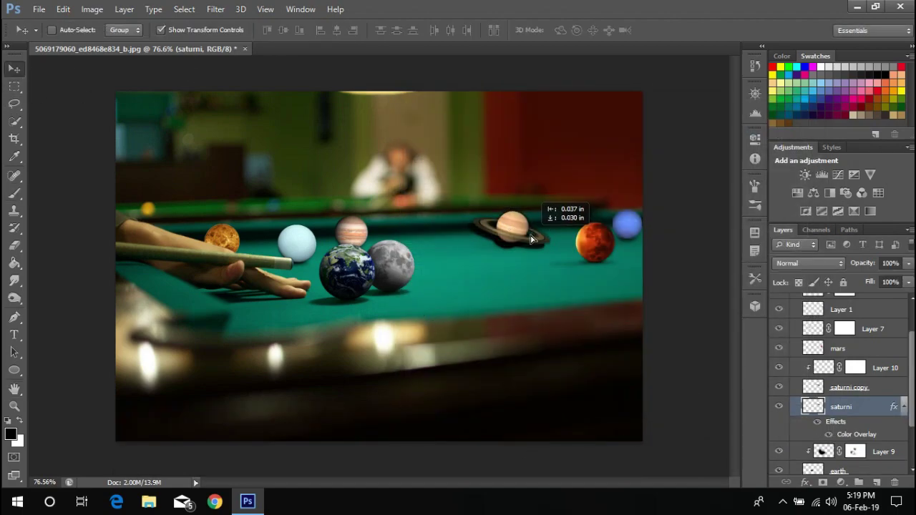
scroll(531, 244, "up", 5)
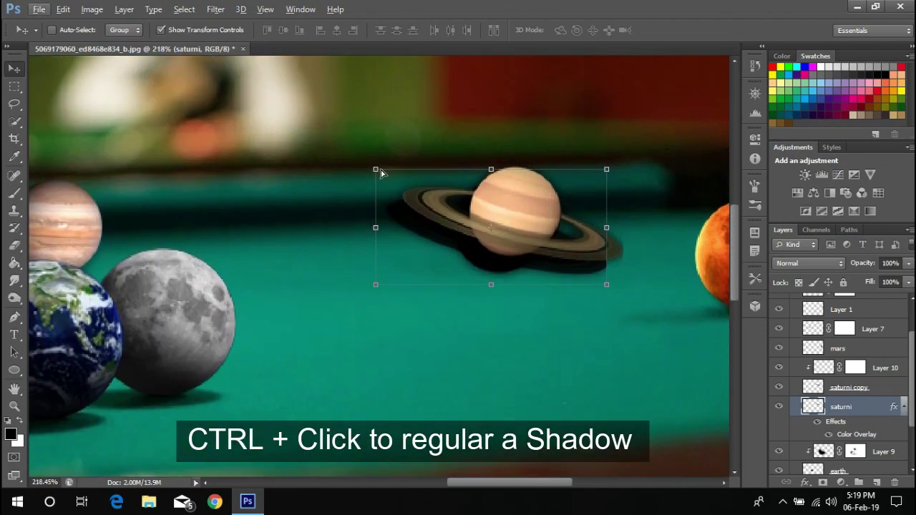
left_click_drag(374, 170, 338, 198)
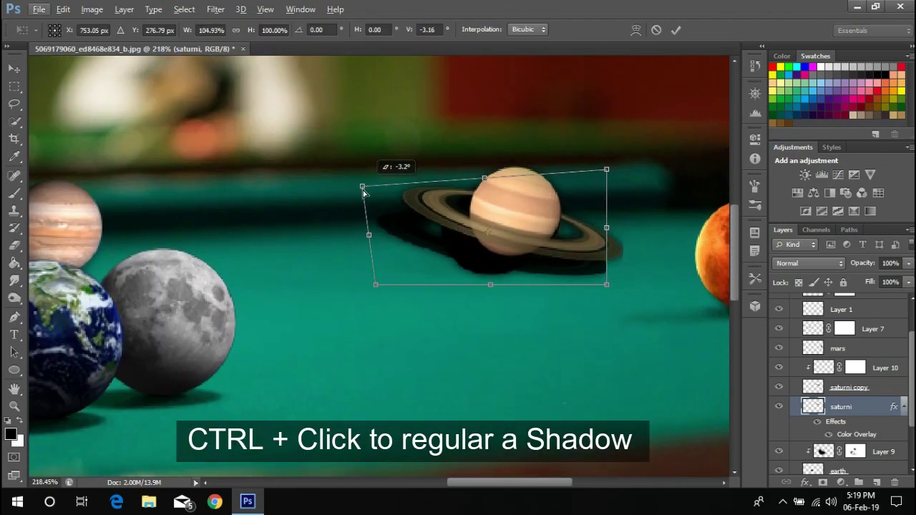
left_click_drag(606, 284, 621, 281)
left_click_drag(500, 282, 507, 279)
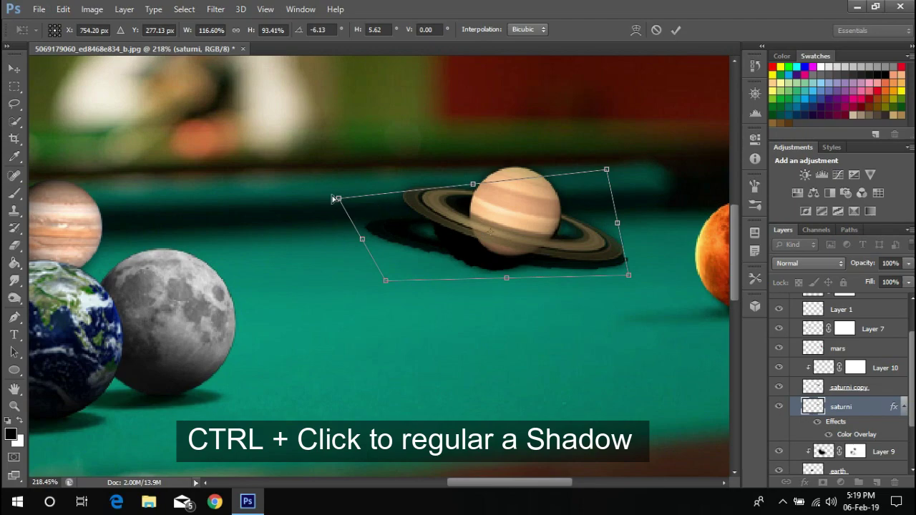
left_click_drag(333, 198, 382, 194)
scroll(458, 236, "up", 1)
left_click_drag(504, 272, 506, 273)
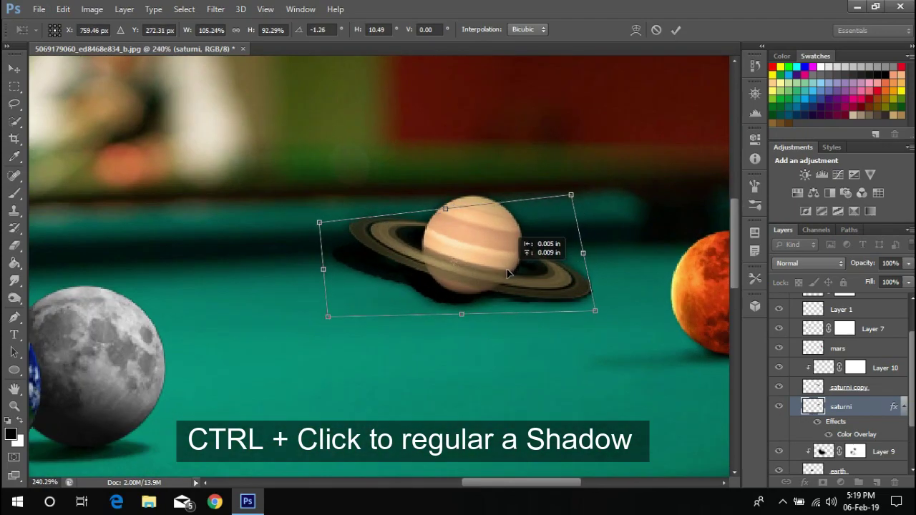
left_click_drag(595, 310, 583, 310)
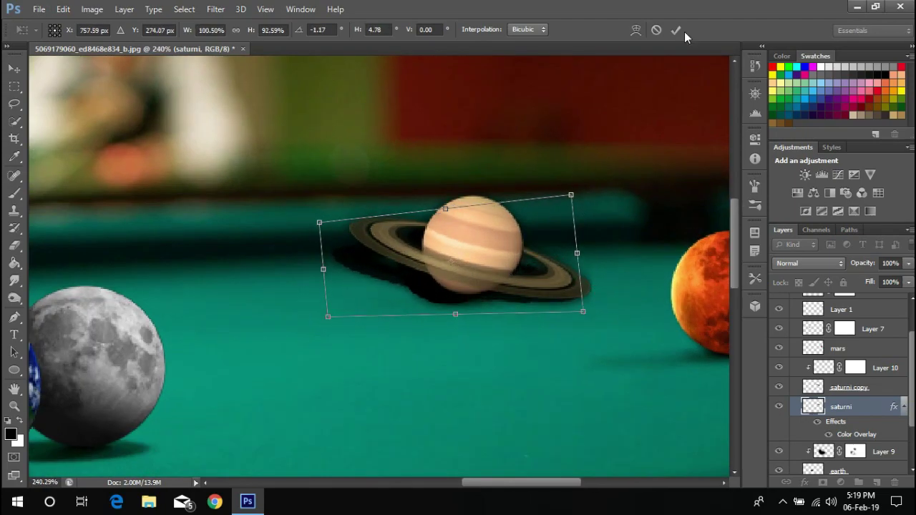
key("Return")
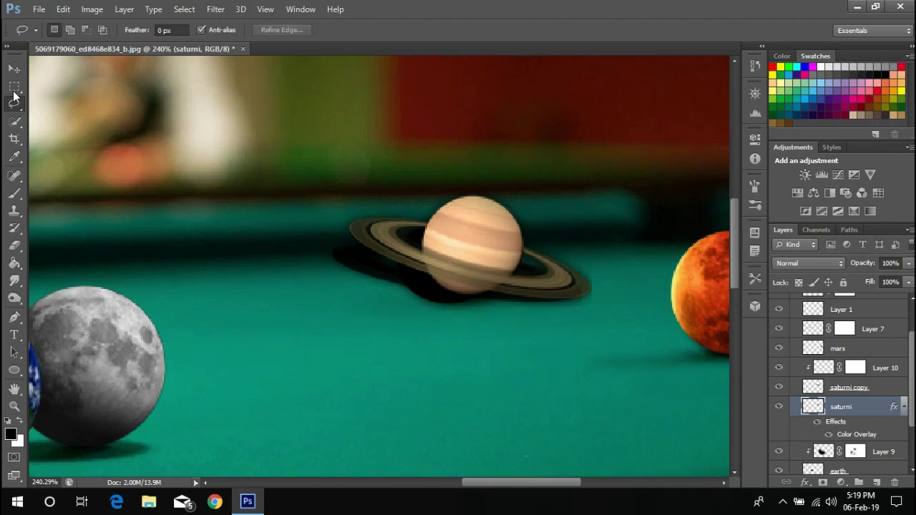
scroll(392, 281, "down", 10)
Paint darkness over Saturn on Layer 10, then mask it back off the rings
left_click(884, 387)
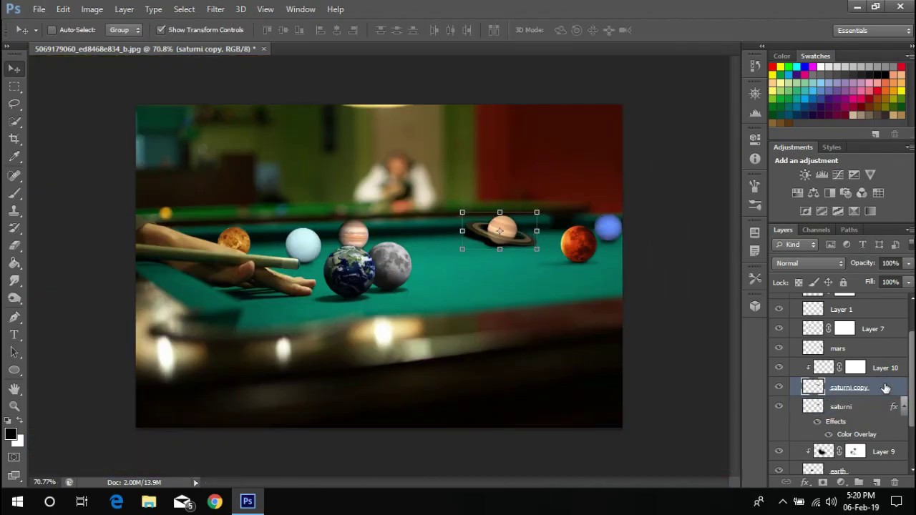
left_click(822, 369)
scroll(570, 238, "up", 3)
right_click(451, 198)
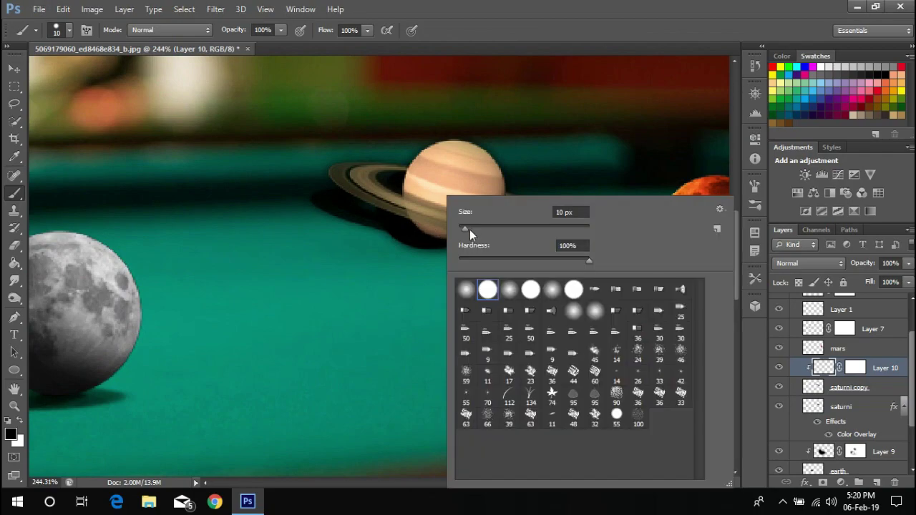
mouse_move(359, 263)
left_mouse_down()
mouse_move(429, 215)
mouse_move(317, 143)
mouse_move(501, 236)
mouse_move(459, 349)
left_mouse_up()
scroll(460, 349, "down", 5)
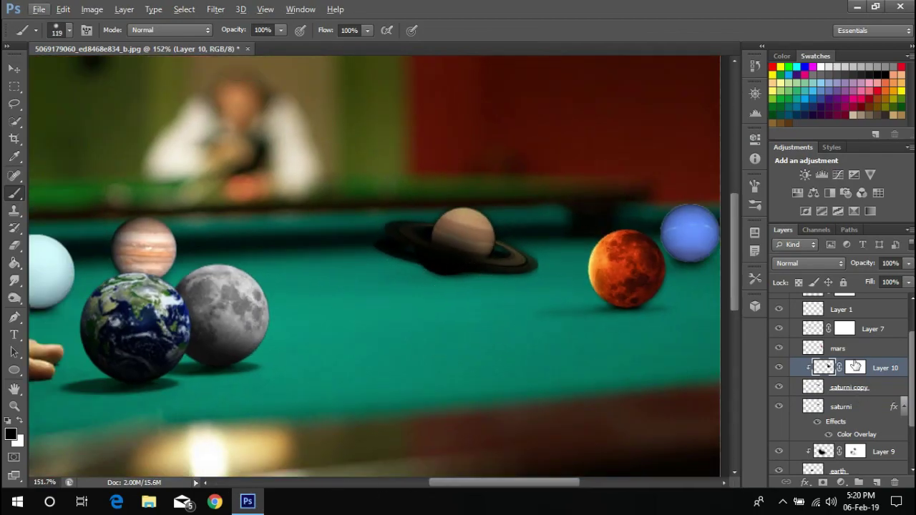
left_click_drag(422, 257, 522, 257)
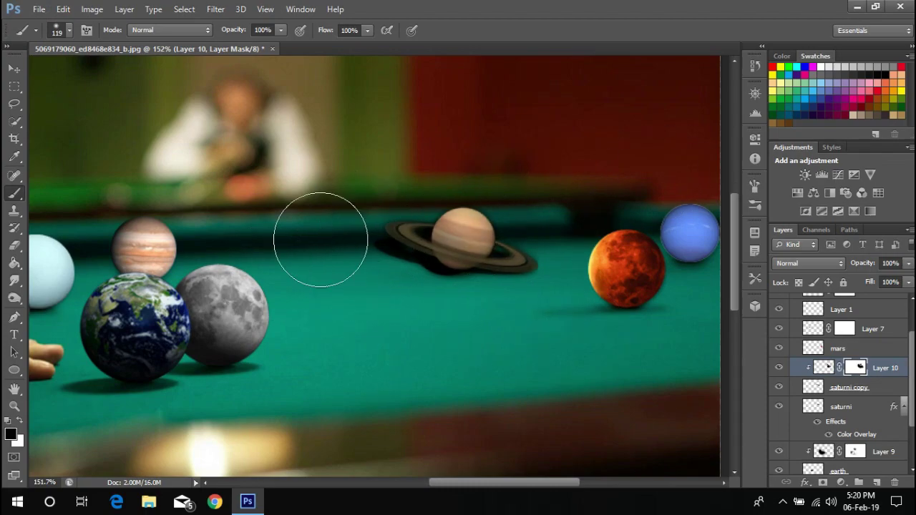
scroll(439, 312, "down", 3)
key("x")
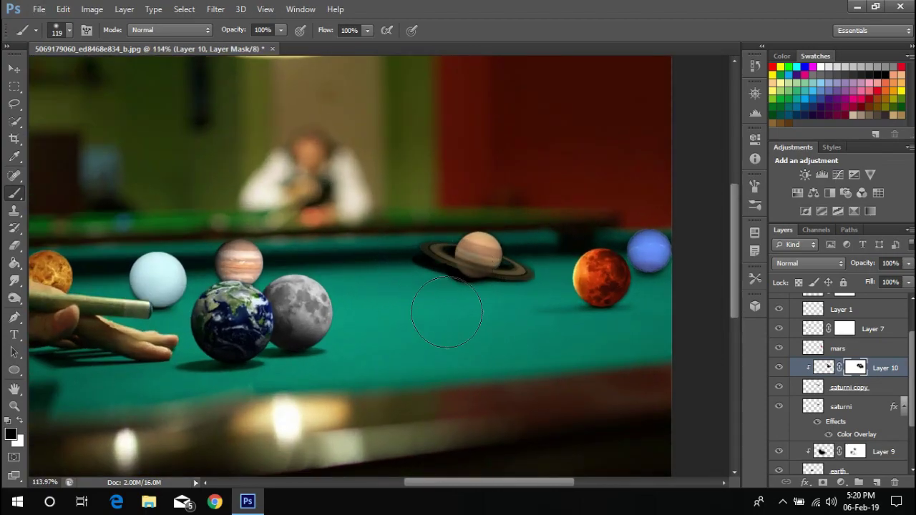
key("x")
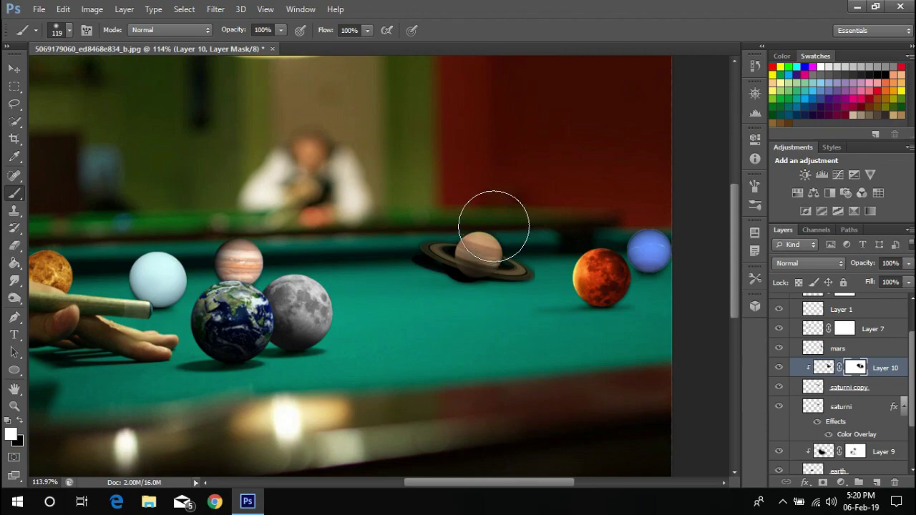
scroll(416, 275, "down", 2)
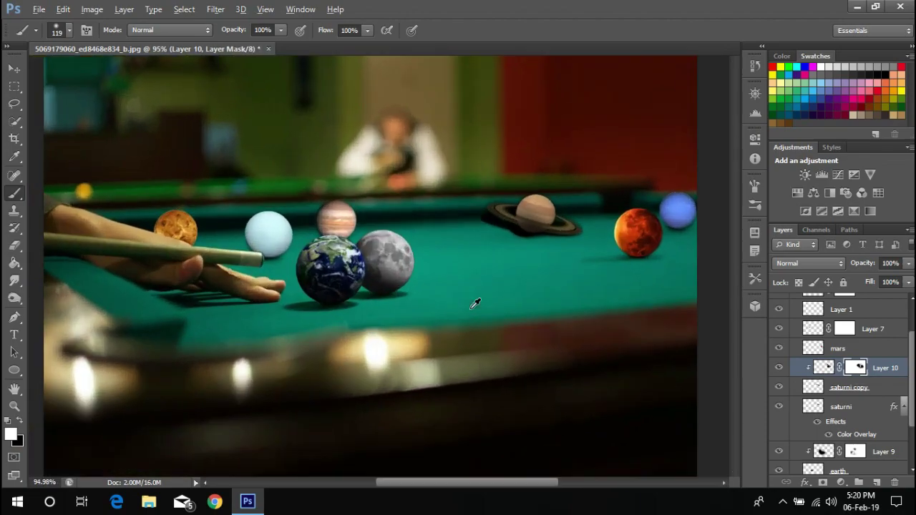
Add a new Layer 11 above mars and give it a layer mask
left_click(824, 343)
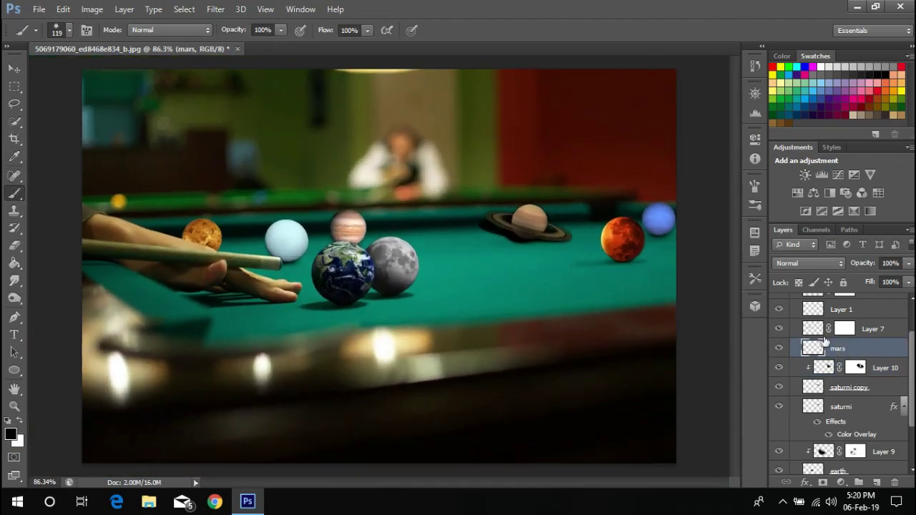
left_click(859, 483)
key("ctrl+z")
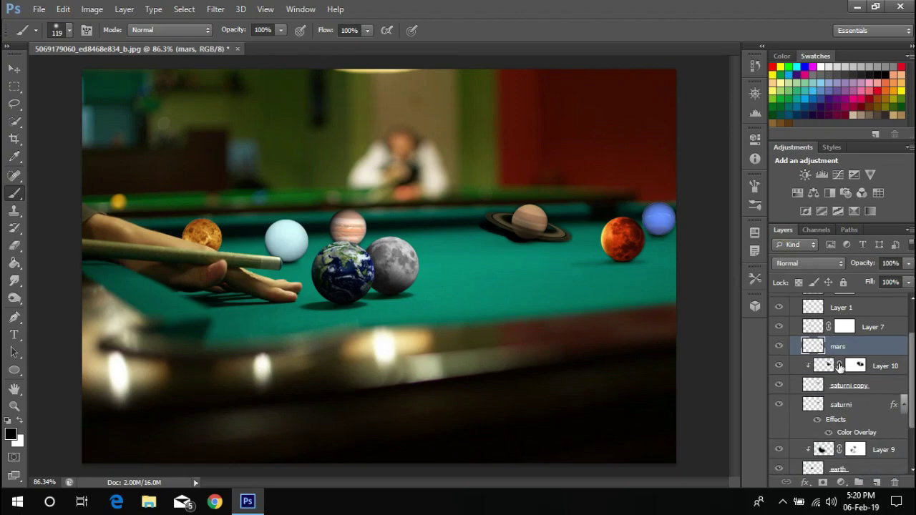
left_click(875, 482)
left_click(822, 481)
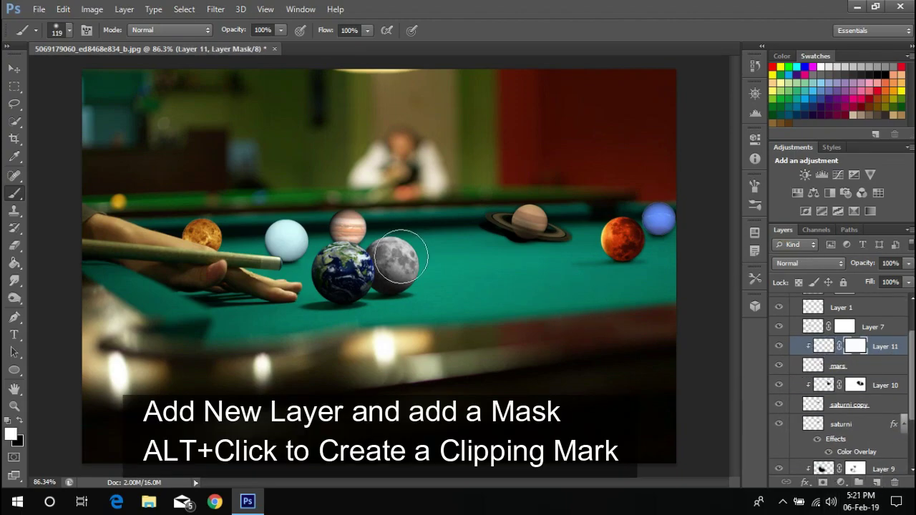
scroll(613, 247, "up", 5)
left_click(824, 346)
Brush on Layer 11's mask along Mars's lower-left edge to lessen the shading
scroll(501, 246, "right", 2)
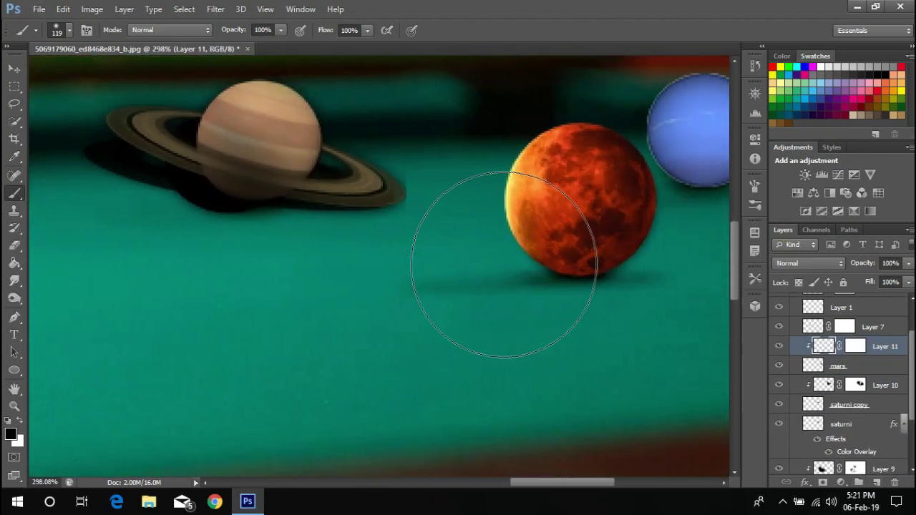
scroll(596, 384, "down", 2)
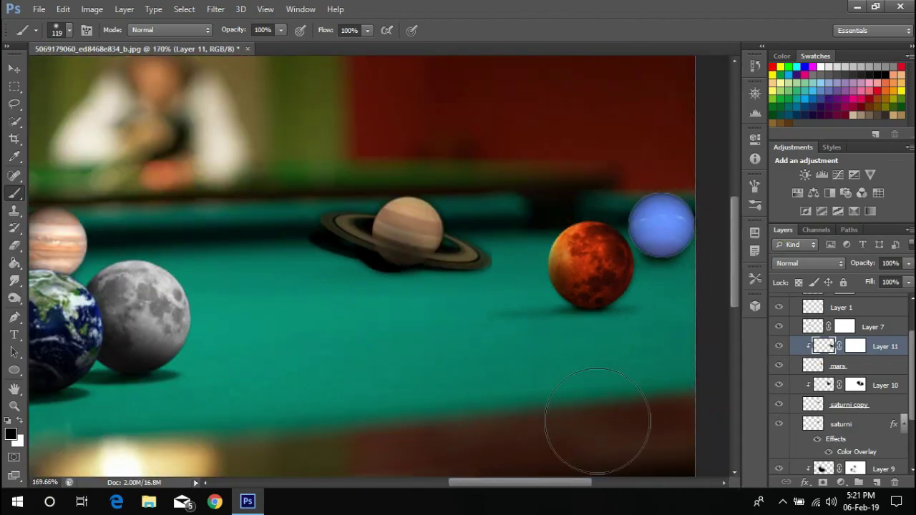
key("x")
left_click_drag(542, 394, 470, 253)
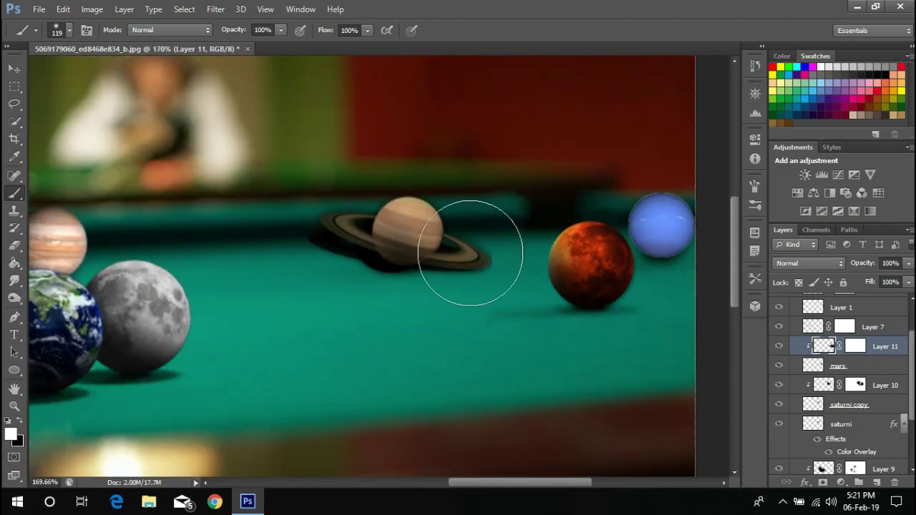
left_click_drag(406, 343, 531, 322)
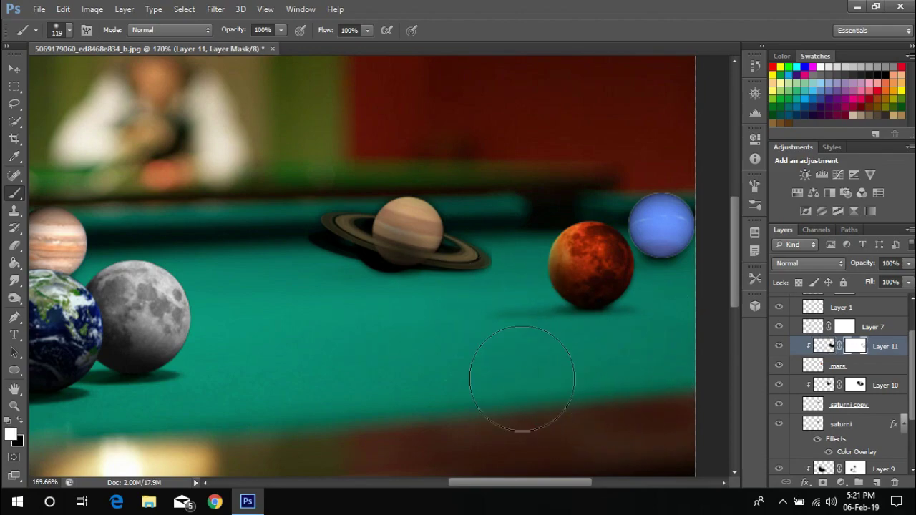
scroll(522, 379, "down", 5)
scroll(596, 284, "up", 4)
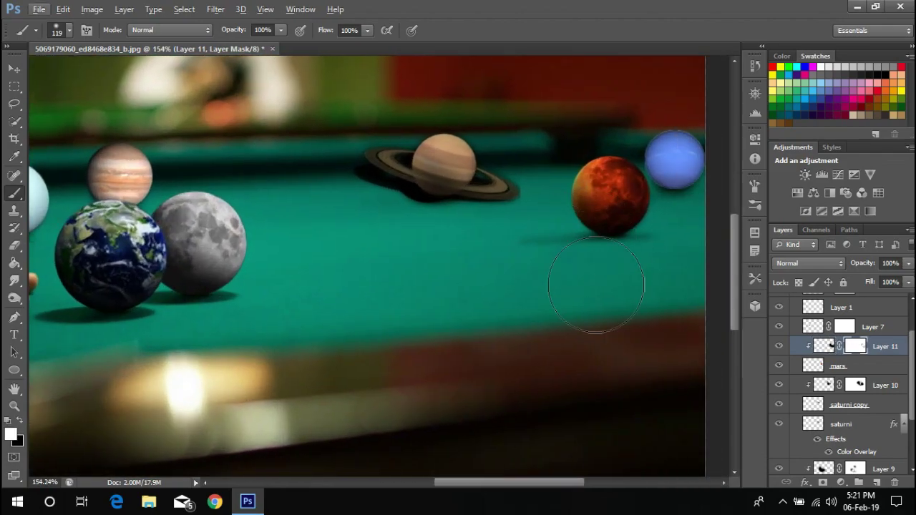
left_click(823, 346)
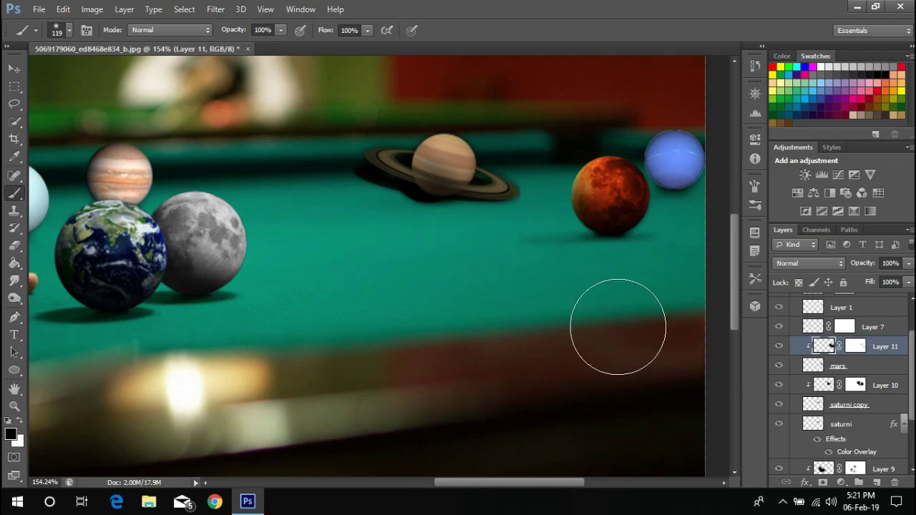
scroll(564, 358, "down", 3)
Move the pale-blue Layer 7 ball to the table's far right
scroll(829, 366, "up", 2)
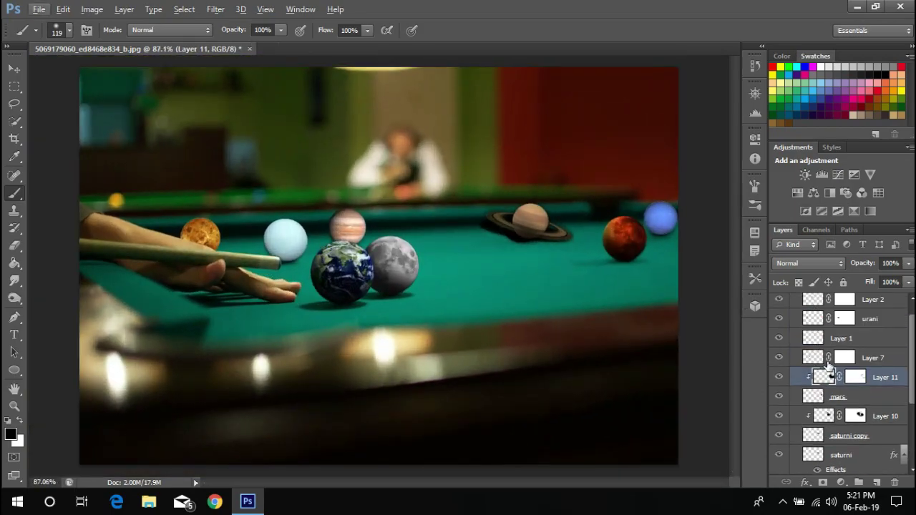
left_click(812, 358)
left_click(15, 68)
left_click(13, 195)
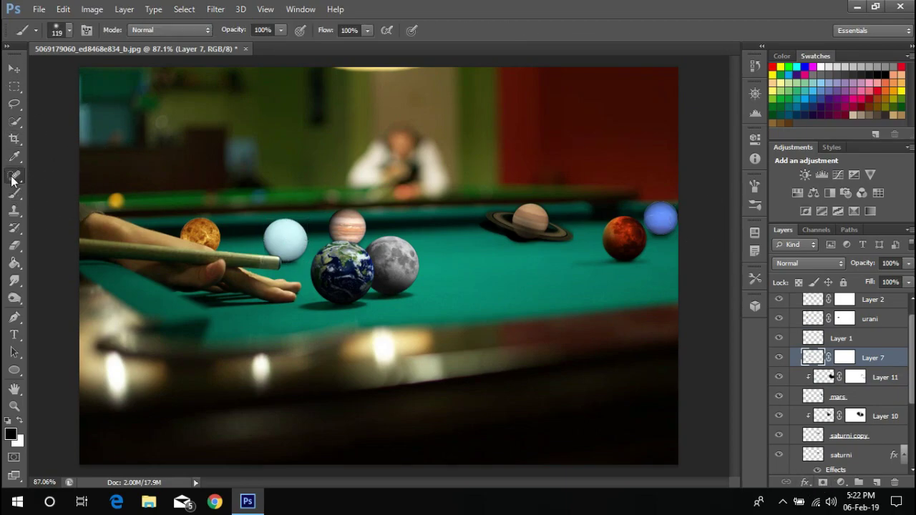
left_click(14, 69)
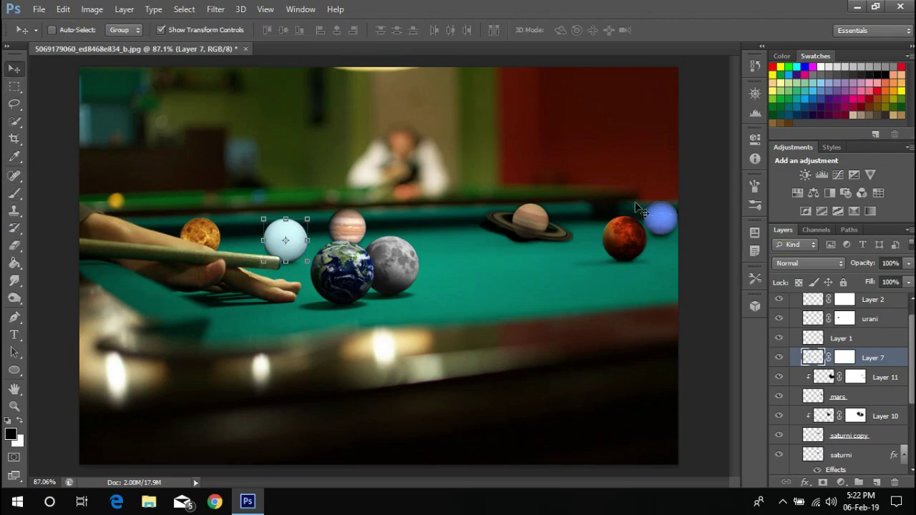
mouse_move(298, 251)
left_mouse_down()
mouse_move(663, 230)
mouse_move(295, 271)
left_mouse_up()
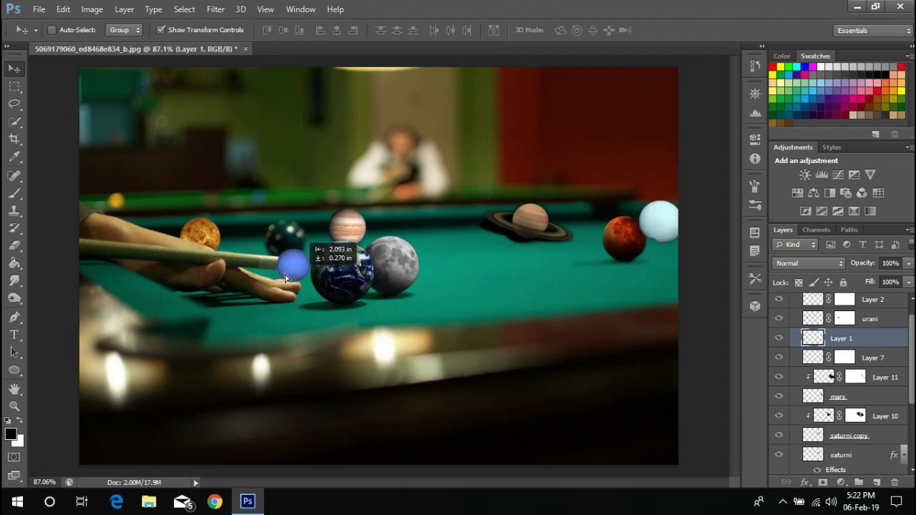
Enlarge the blue Neptune ball slightly beside the cue tip, then restore its opacity
scroll(308, 279, "up", 3)
scroll(326, 342, "up", 5)
left_click_drag(853, 263, 812, 263)
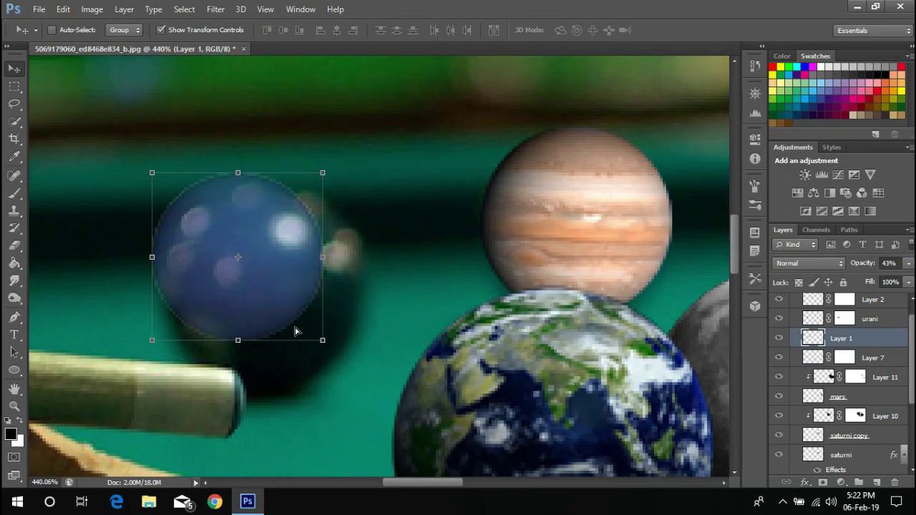
mouse_move(297, 326)
left_mouse_down()
mouse_move(390, 399)
mouse_move(343, 389)
left_mouse_up()
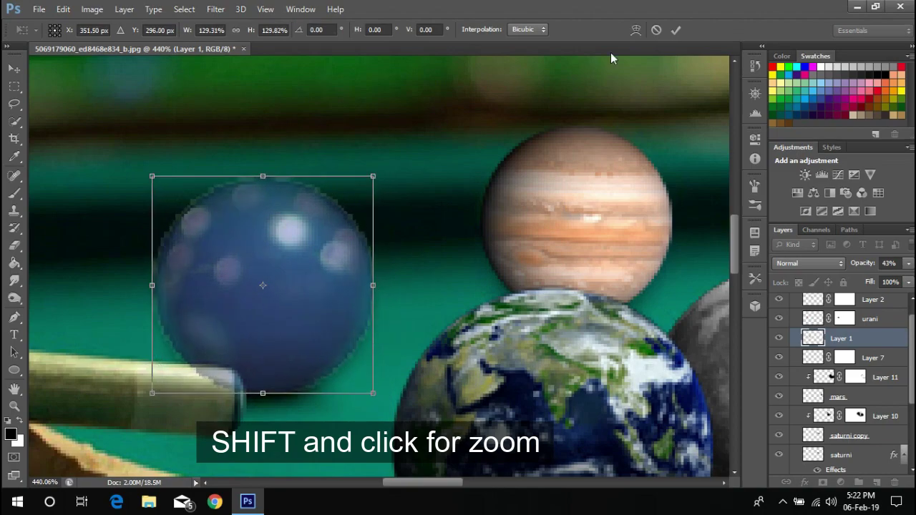
left_click(675, 30)
scroll(384, 298, "down", 5)
left_click_drag(851, 264, 890, 265)
Paint white on Layer 7's mask to reveal the whole pale-blue ball again
left_click(830, 357)
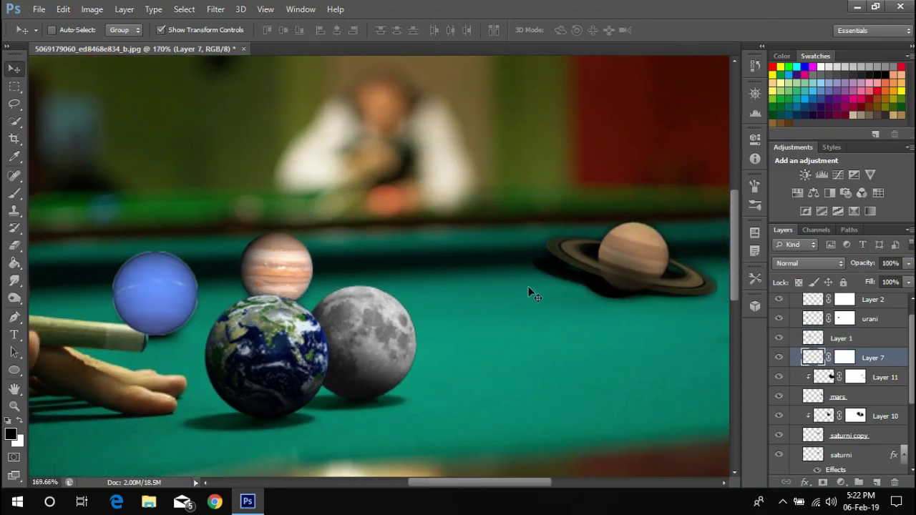
scroll(527, 293, "up", 5)
left_click(14, 195)
key("x")
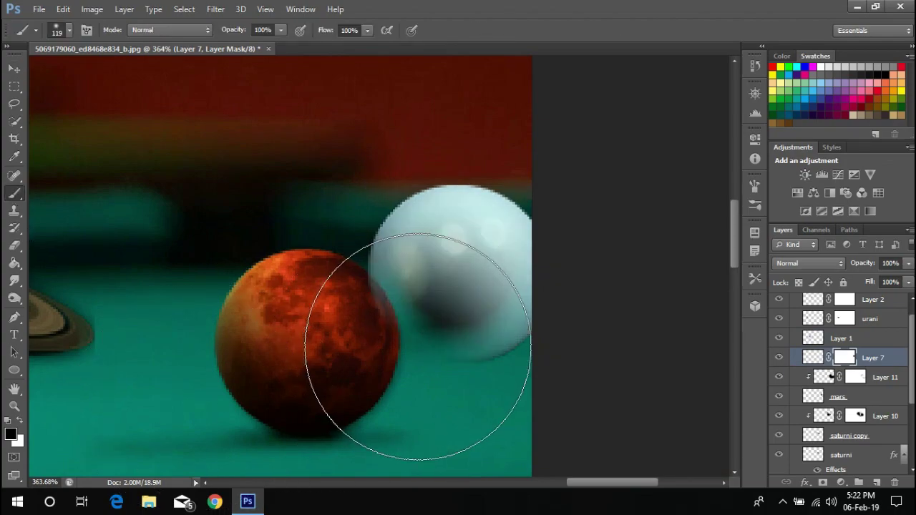
left_click_drag(377, 337, 460, 272)
left_click(812, 357)
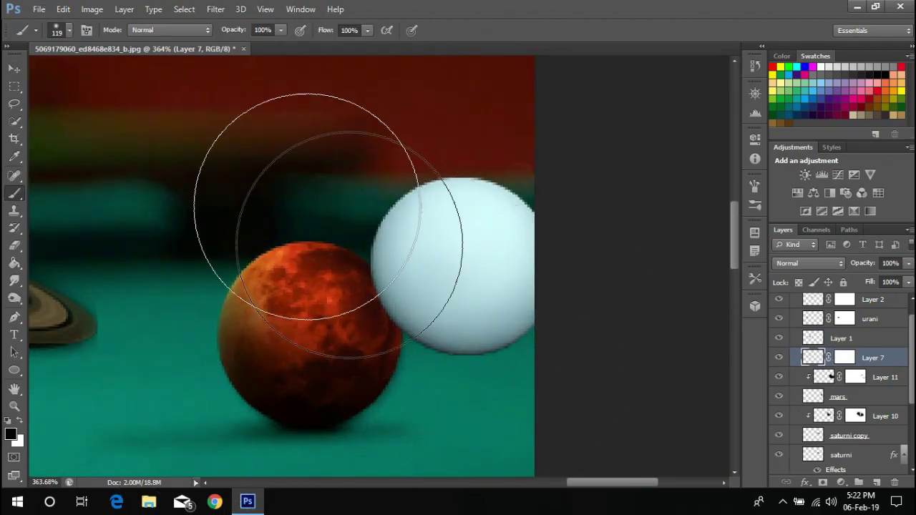
Scale the pale-blue ball to 72% over the photo's ball right of Mars, at full opacity
key("v")
mouse_move(862, 263)
left_mouse_down()
mouse_move(808, 269)
mouse_move(815, 268)
left_mouse_up()
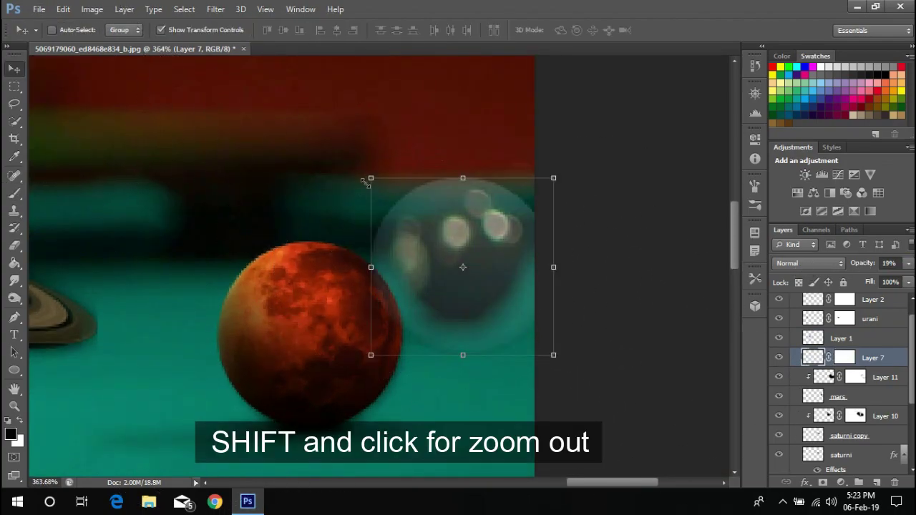
left_click_drag(371, 177, 429, 231)
mouse_move(535, 322)
left_mouse_down()
mouse_move(498, 289)
mouse_move(503, 279)
left_mouse_up()
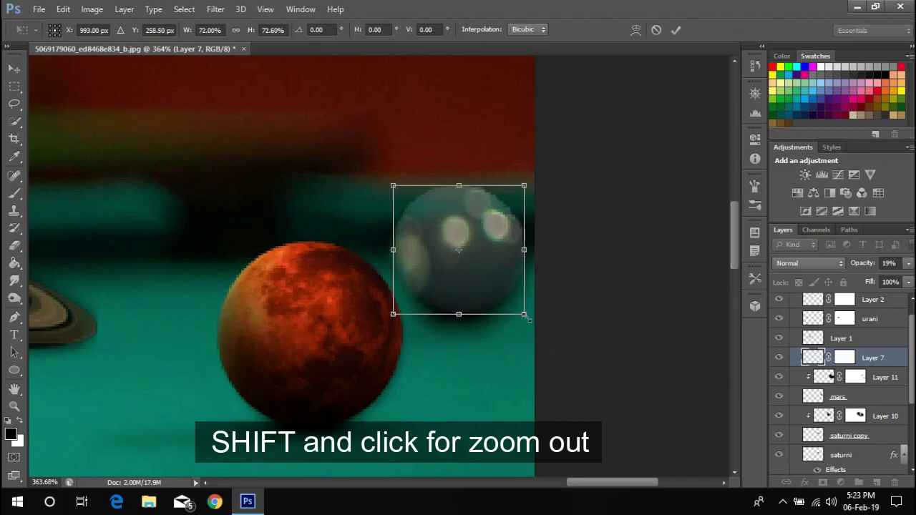
key("Return")
key("0")
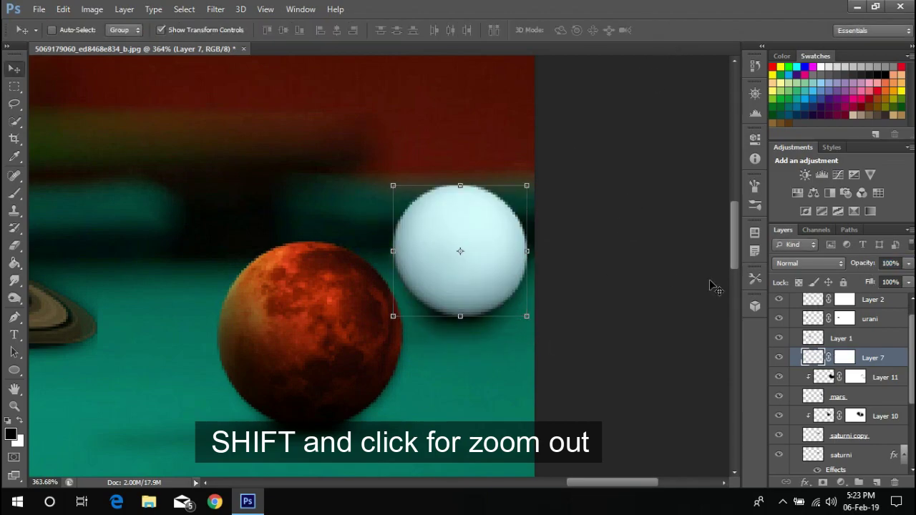
key("Down")
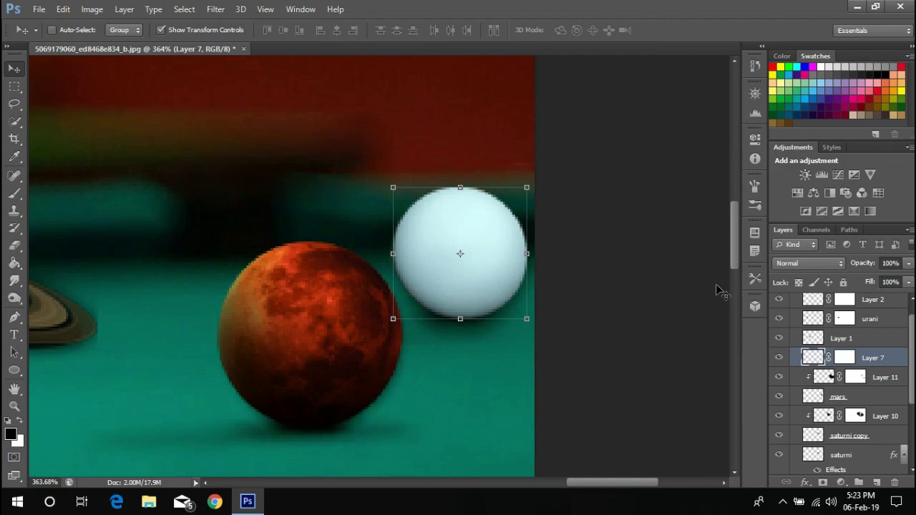
scroll(287, 326, "down", 3)
scroll(302, 300, "down", 3)
scroll(263, 352, "up", 3)
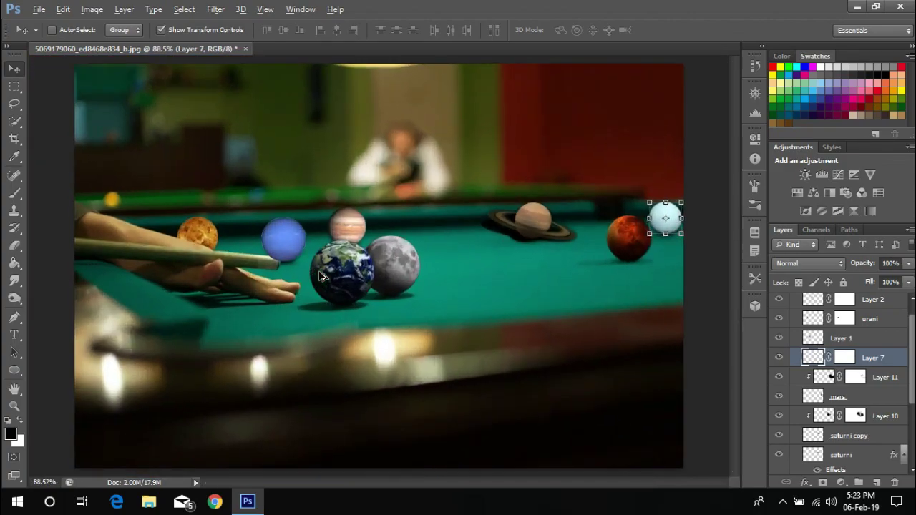
scroll(366, 290, "up", 2)
Add a mask to the blue Neptune layer, drop its opacity to 35%, and shrink the brush
left_click(840, 338)
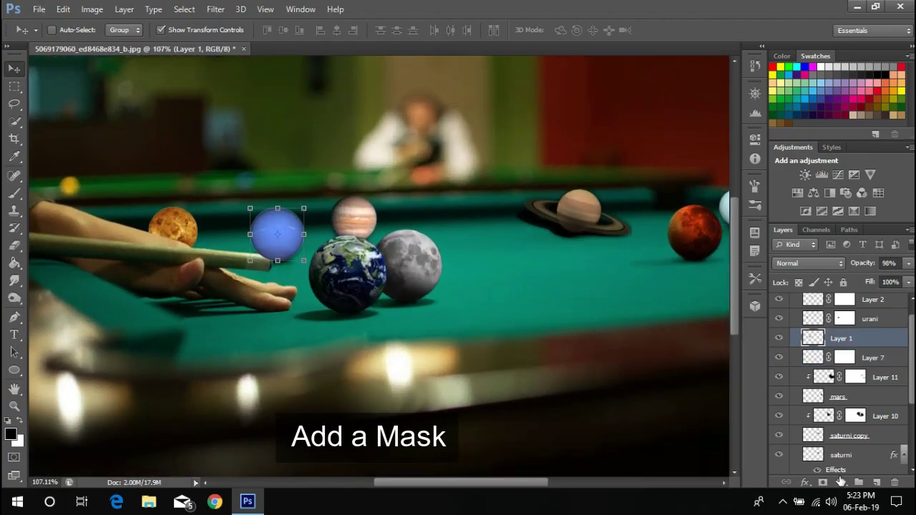
left_click(823, 482)
key("b")
scroll(275, 306, "up", 5)
scroll(275, 306, "up", 3)
left_click(888, 263)
type("35")
key("Return")
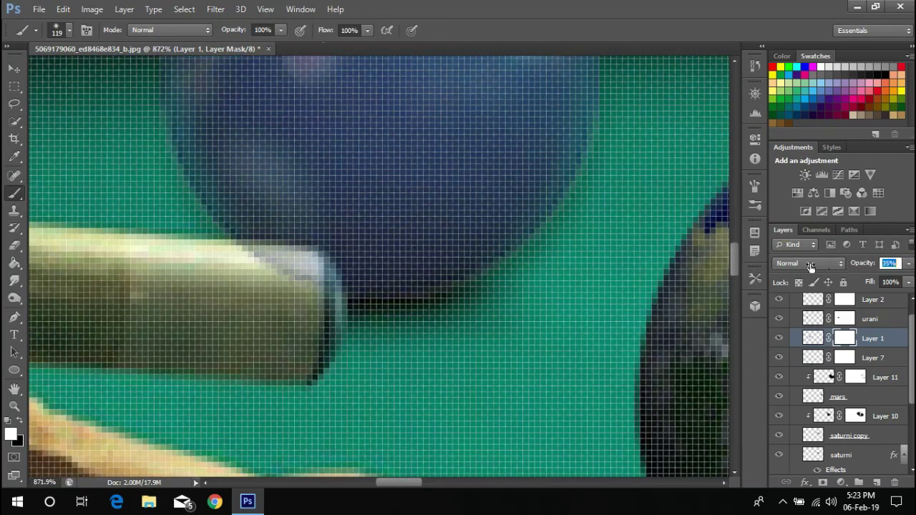
right_click(377, 200)
key("bracketleft")
key("bracketleft")
key("Return")
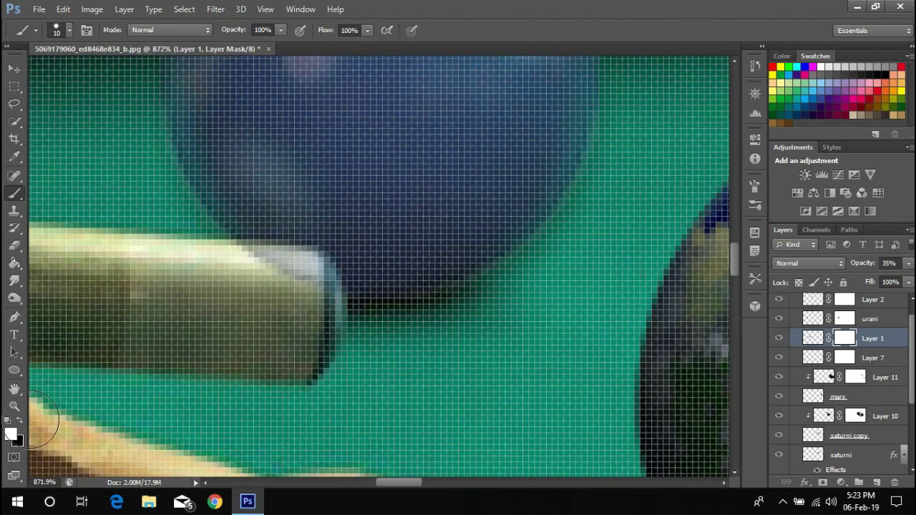
left_click_drag(855, 267, 850, 268)
Paint Neptune's mask so the cue tip passes in front, then restore full opacity
scroll(337, 272, "up", 2)
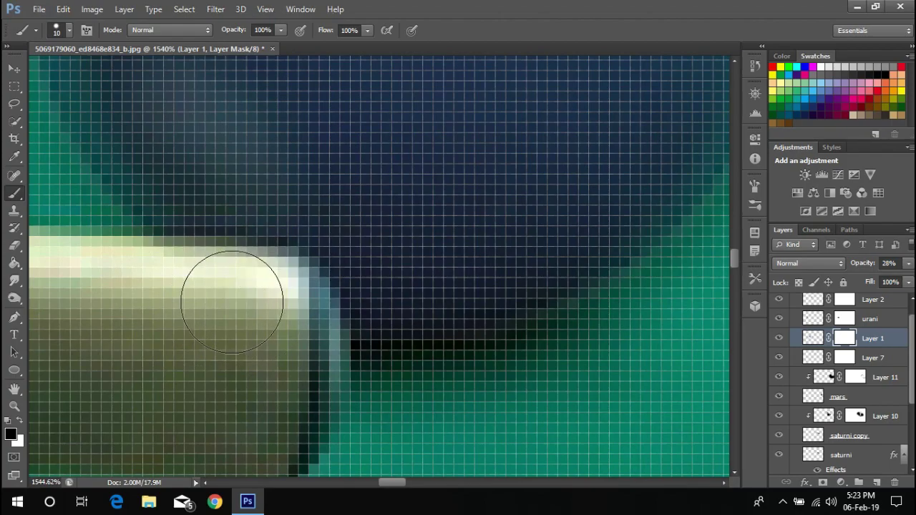
key("x")
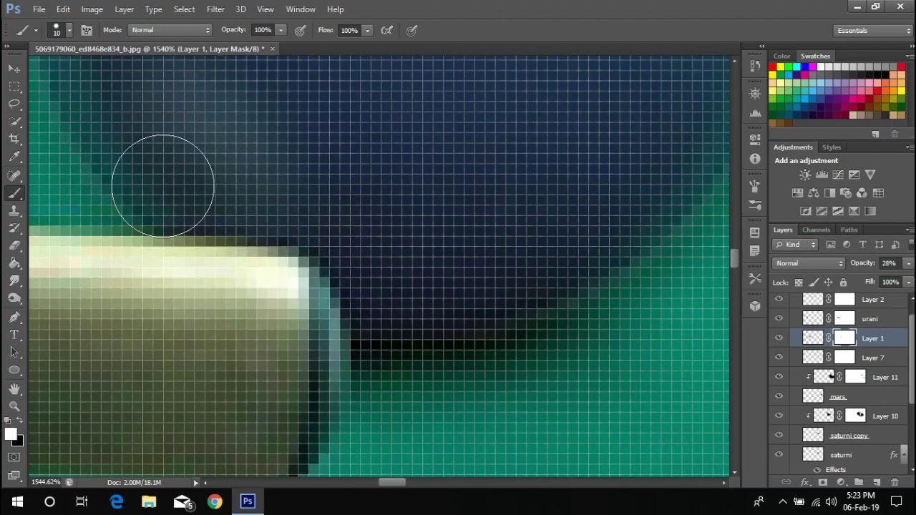
scroll(464, 274, "down", 4)
key("0")
scroll(408, 290, "up", 4)
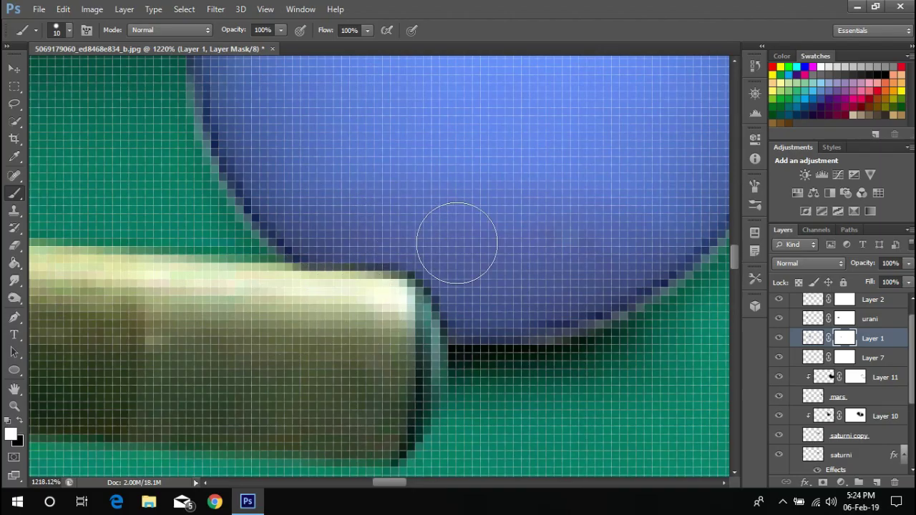
scroll(457, 243, "down", 3)
scroll(456, 243, "down", 2)
scroll(457, 244, "down", 2)
scroll(429, 269, "up", 3)
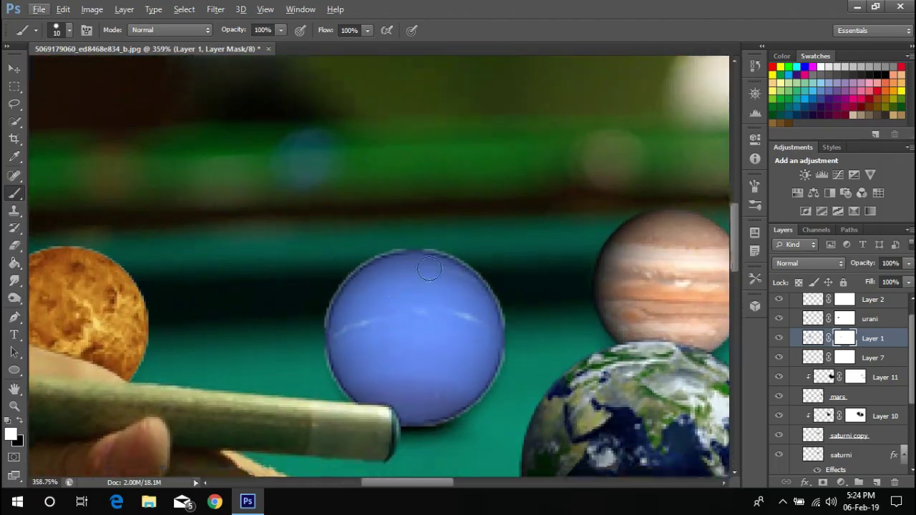
scroll(381, 240, "up", 3)
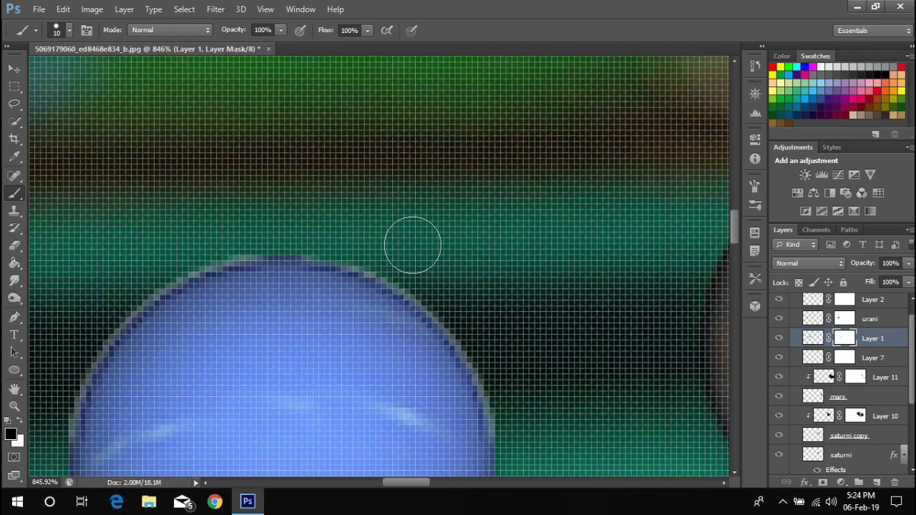
scroll(372, 186, "down", 2)
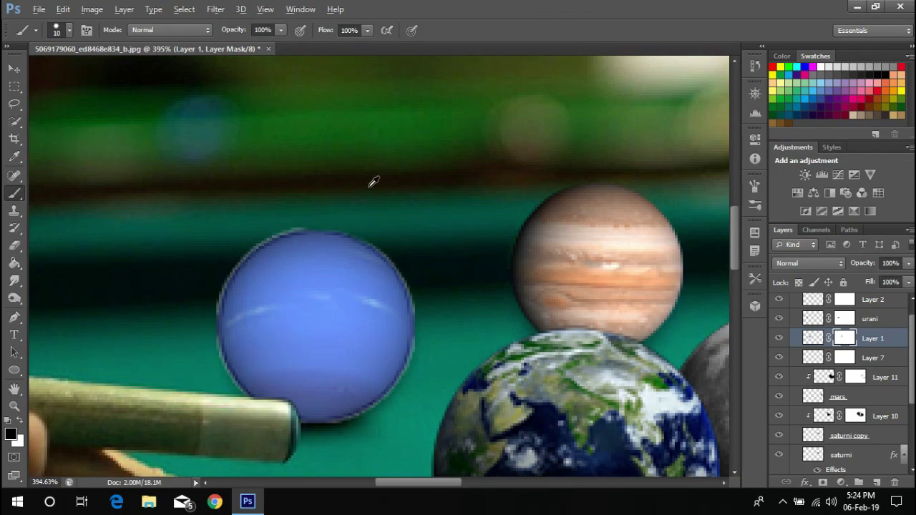
scroll(370, 190, "down", 2)
scroll(415, 279, "down", 3)
Add an empty Layer 12 directly above Layer 7, the pale ball's layer
key("v")
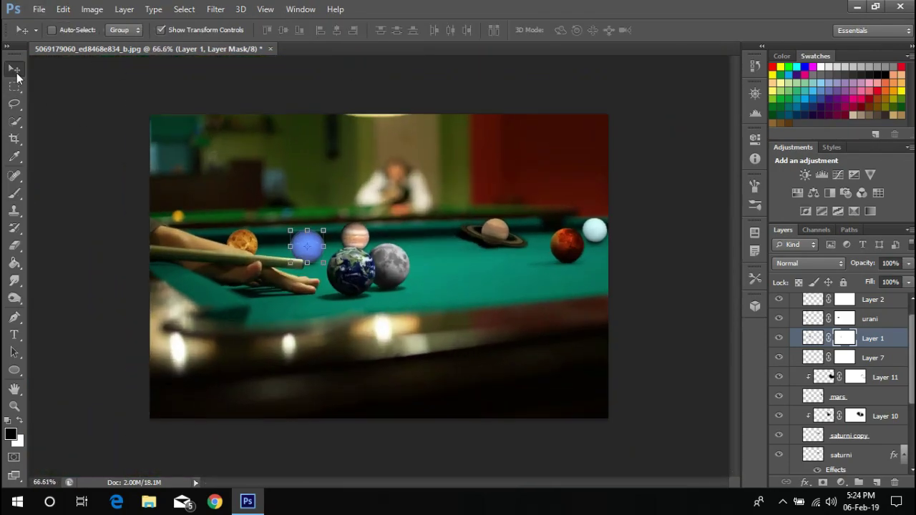
left_click(814, 357)
left_click(877, 482)
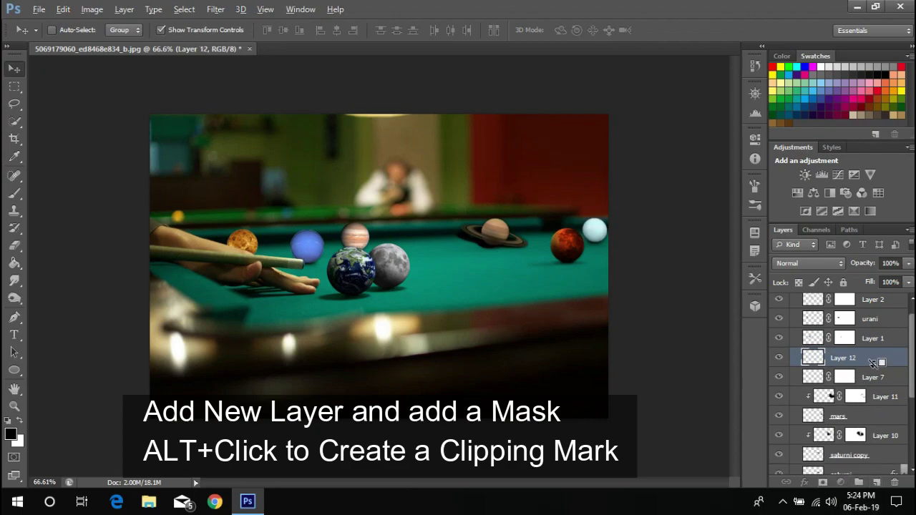
Clip Layer 12 to the pale ball's layer and set up an 87px soft brush
left_click(822, 482)
key("b")
scroll(601, 222, "up", 2)
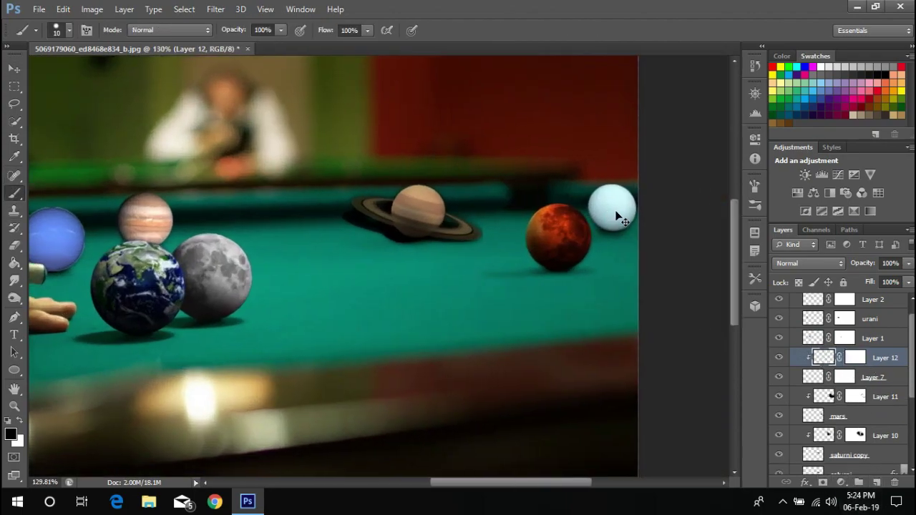
scroll(544, 236, "up", 4)
right_click(526, 282)
key("Return")
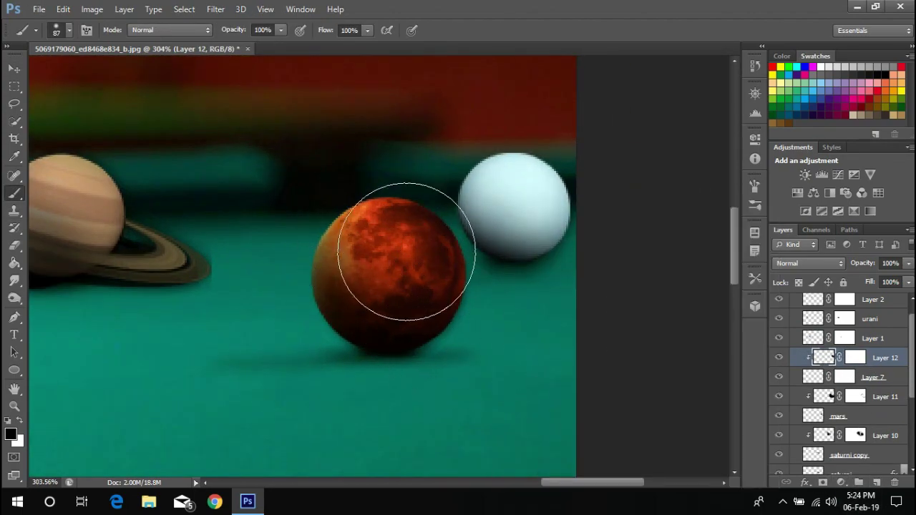
Darken the pale ball's underside, then add an empty Layer 13 above Layer 1
left_click_drag(501, 301, 453, 325)
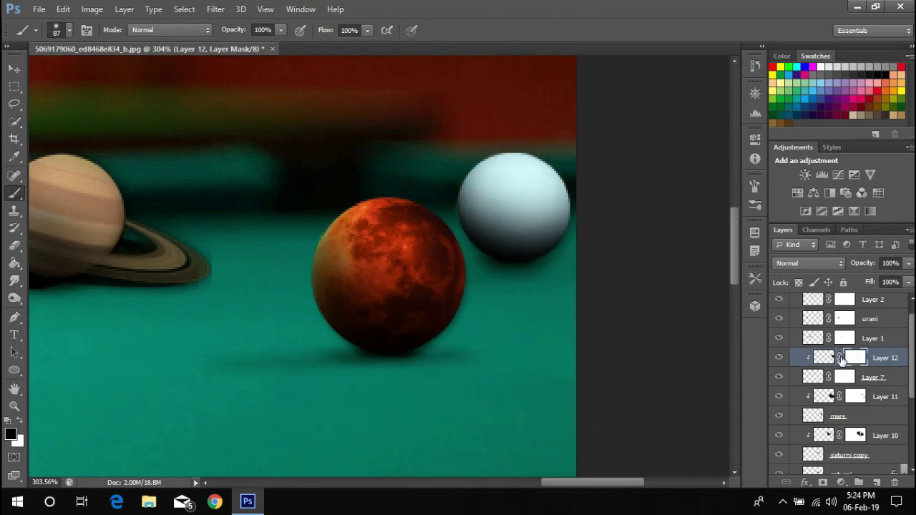
key("x")
scroll(589, 388, "down", 3)
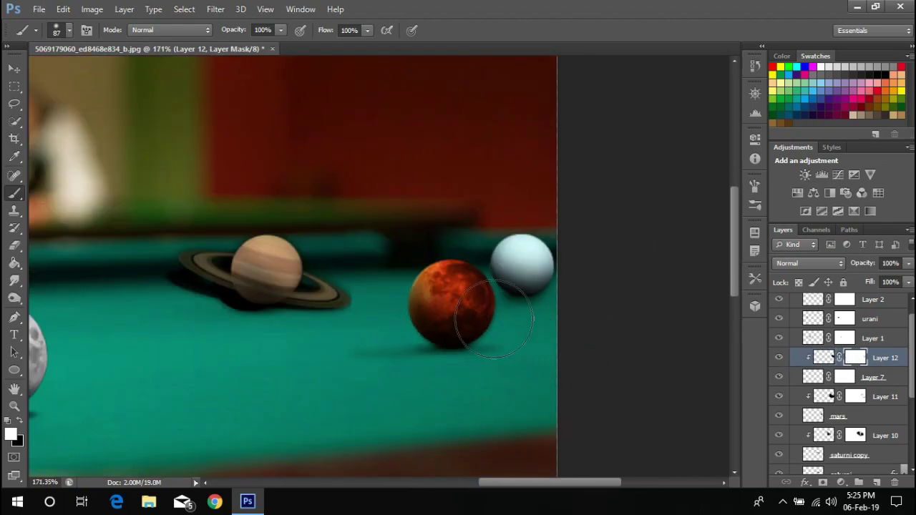
scroll(580, 314, "down", 3)
scroll(411, 286, "down", 2)
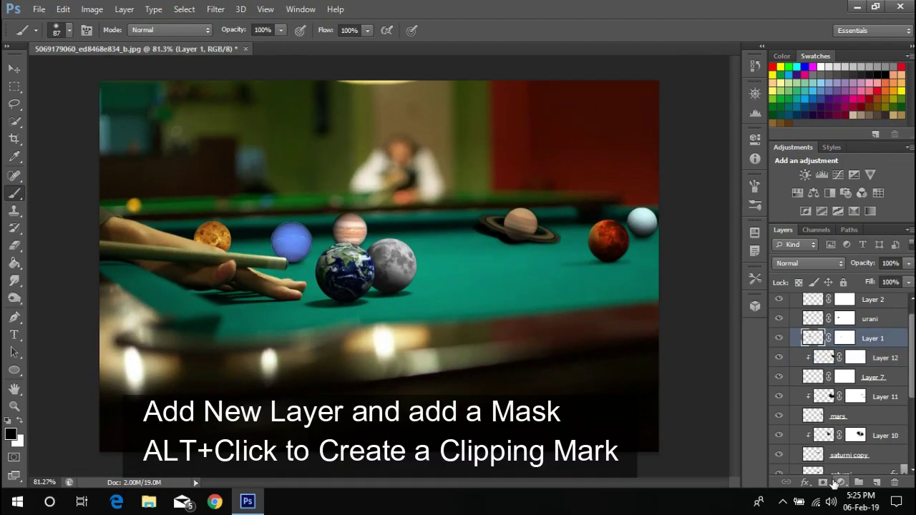
left_click(875, 482)
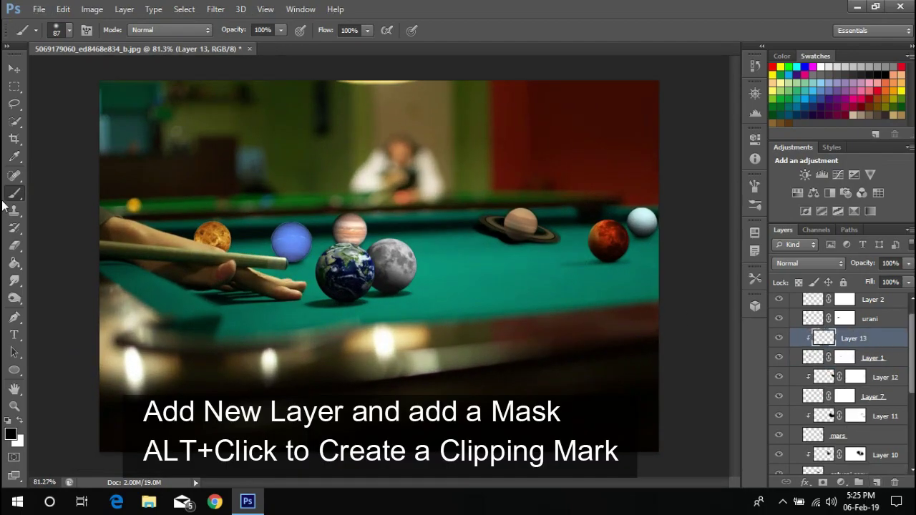
Add a mask to clipped Layer 13 and fill it with dark colour over Neptune
left_click(823, 481)
scroll(253, 225, "up", 5)
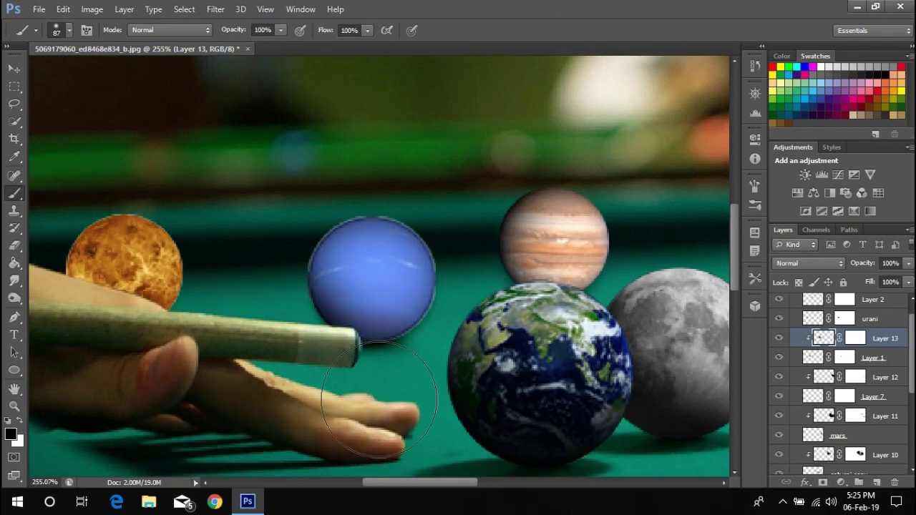
key("alt+BackSpace")
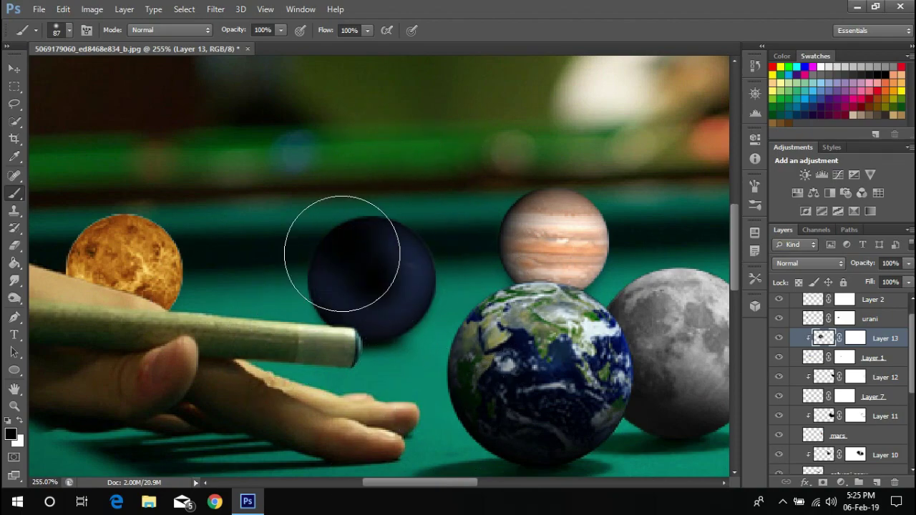
key("x")
key("alt+BackSpace")
key("ctrl+z")
Paint Layer 13's mask to uncover Neptune's top, leaving shadow along its bottom
left_click(849, 337)
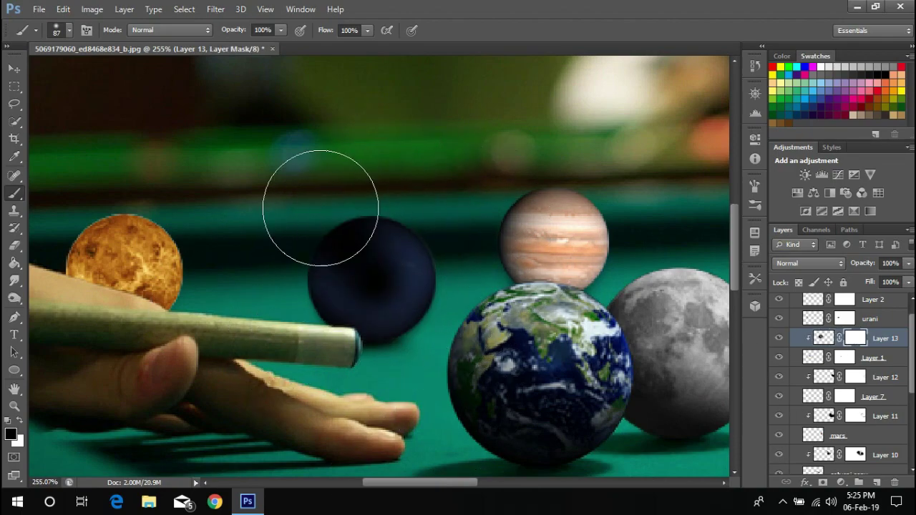
left_click_drag(321, 205, 439, 215)
key("x")
key("ctrl+2")
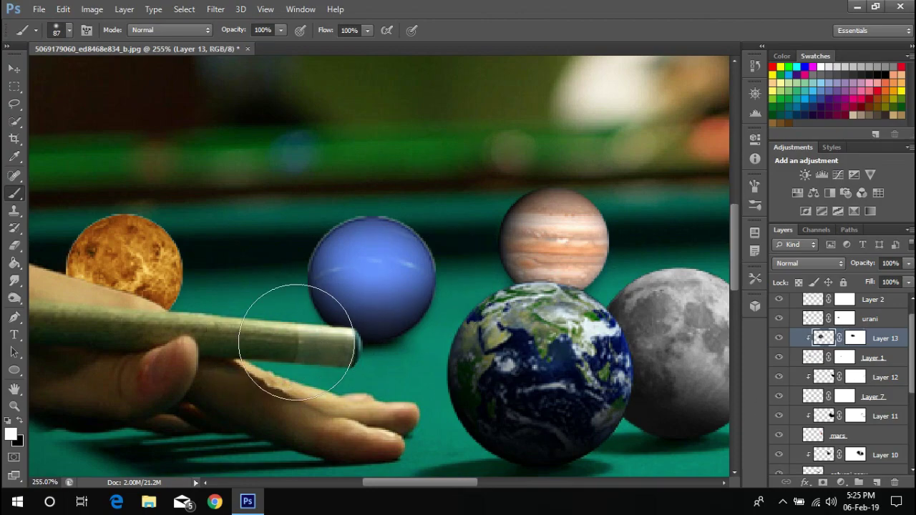
key("x")
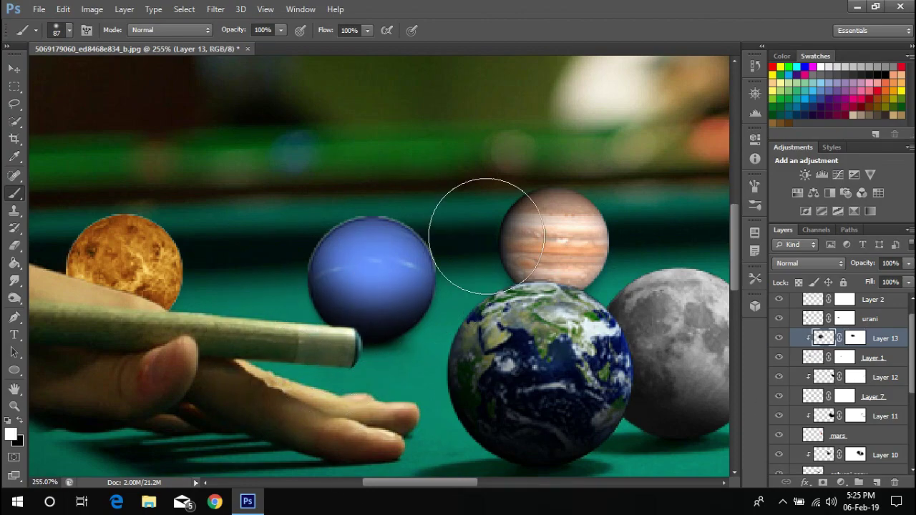
scroll(460, 204, "down", 5)
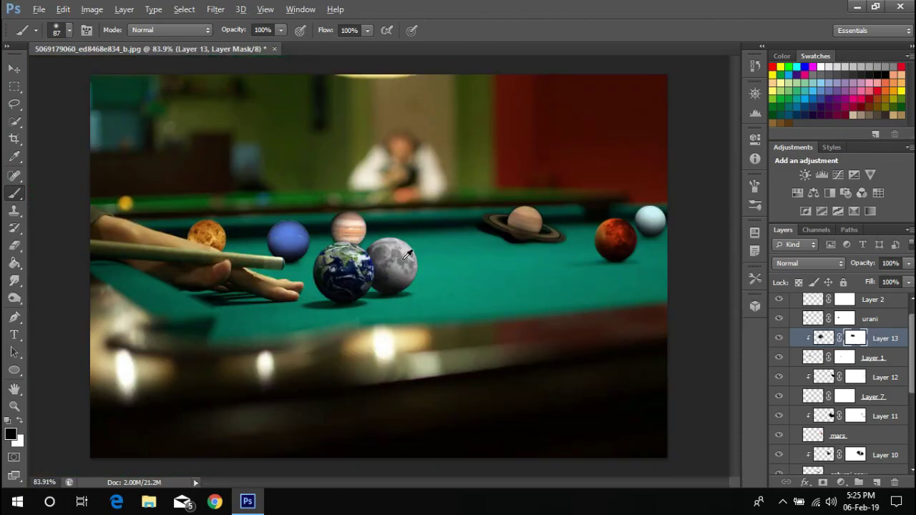
scroll(239, 230, "up", 2)
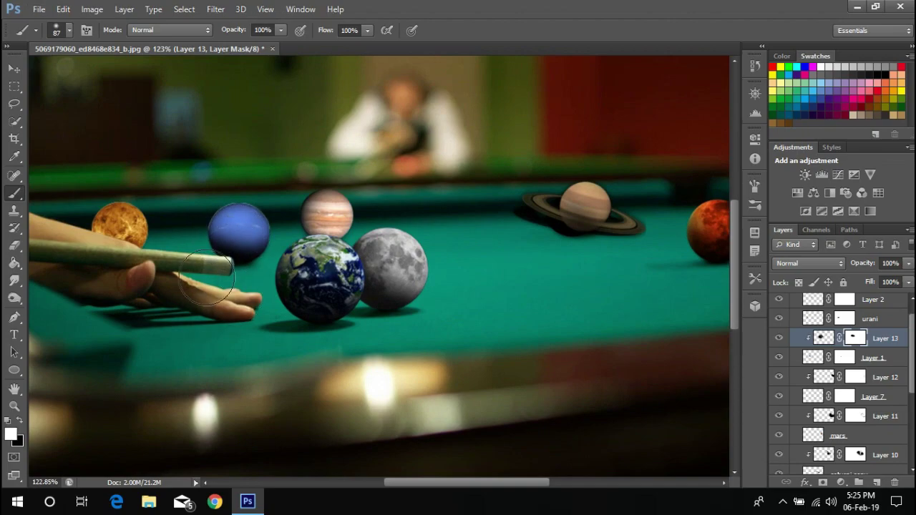
scroll(192, 199, "up", 3)
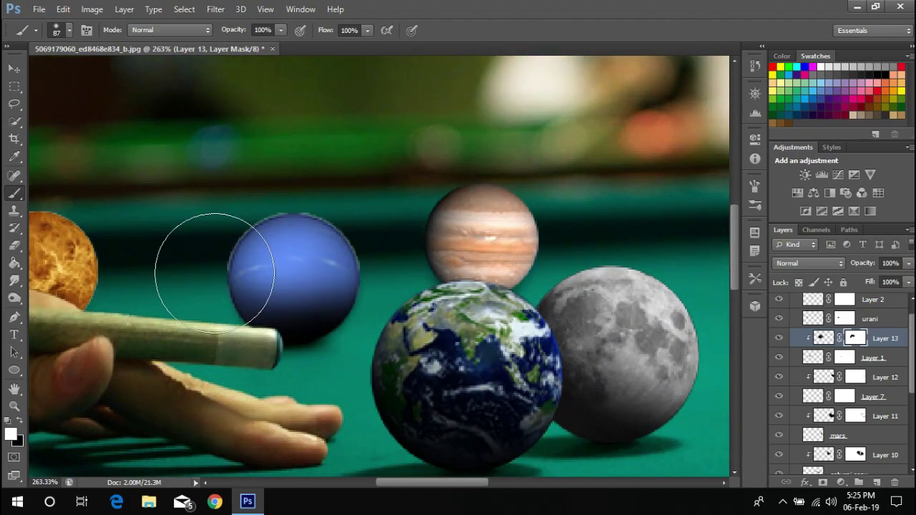
key("x")
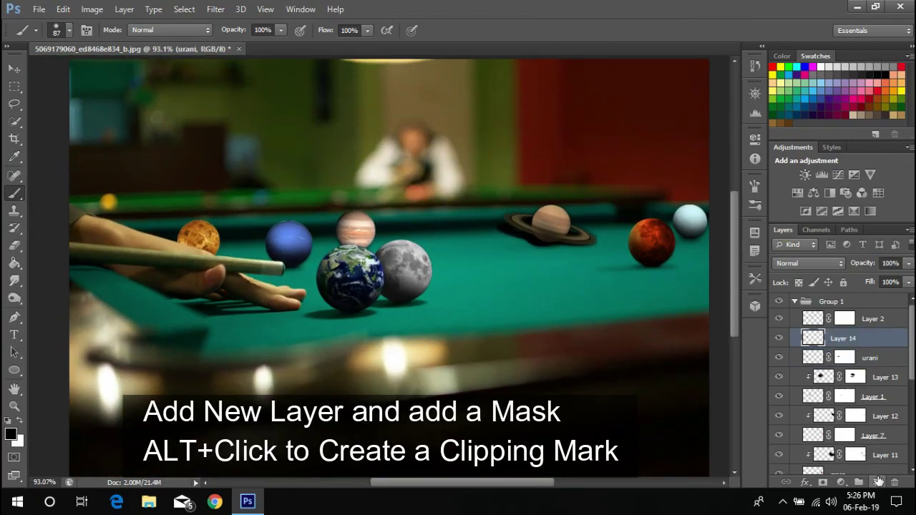
Mask Layer 14, clip it to urani, and target its mask for white painting
left_click(821, 479)
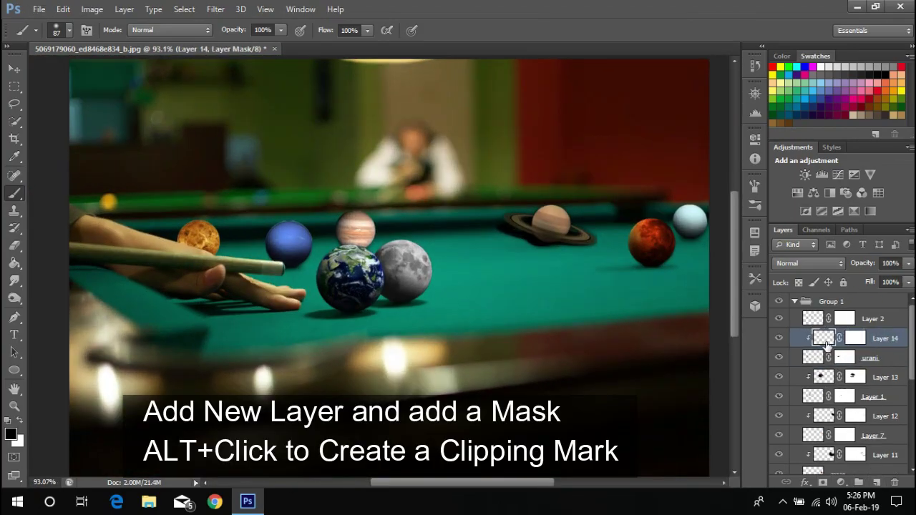
scroll(160, 261, "up", 5)
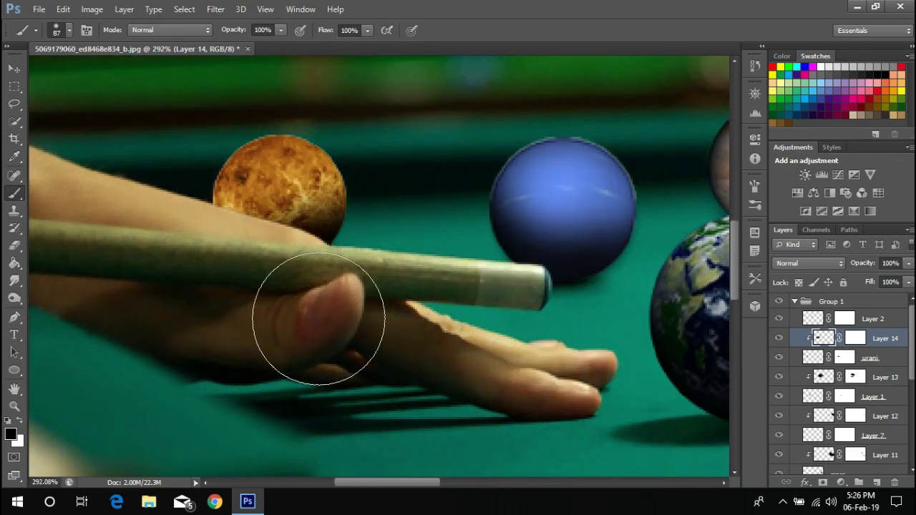
scroll(311, 307, "down", 3)
key("x")
left_click(854, 337)
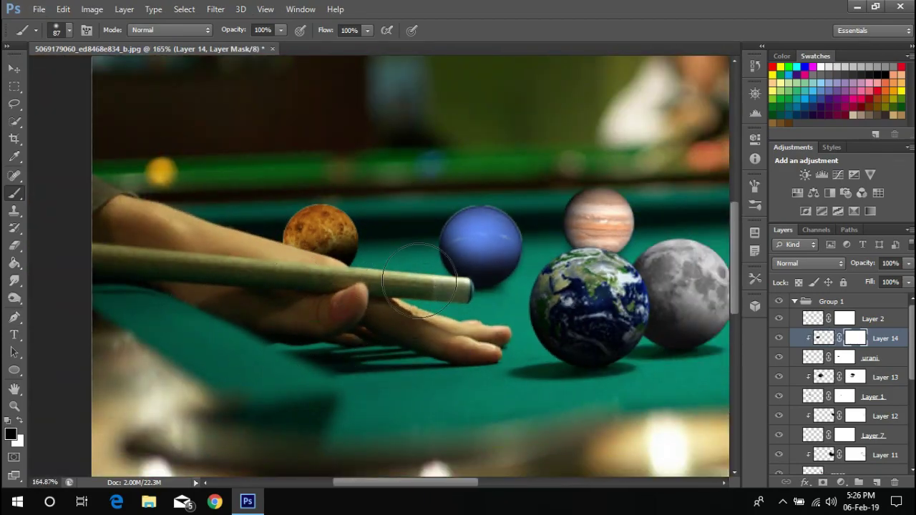
scroll(401, 286, "down", 2)
scroll(333, 292, "down", 1)
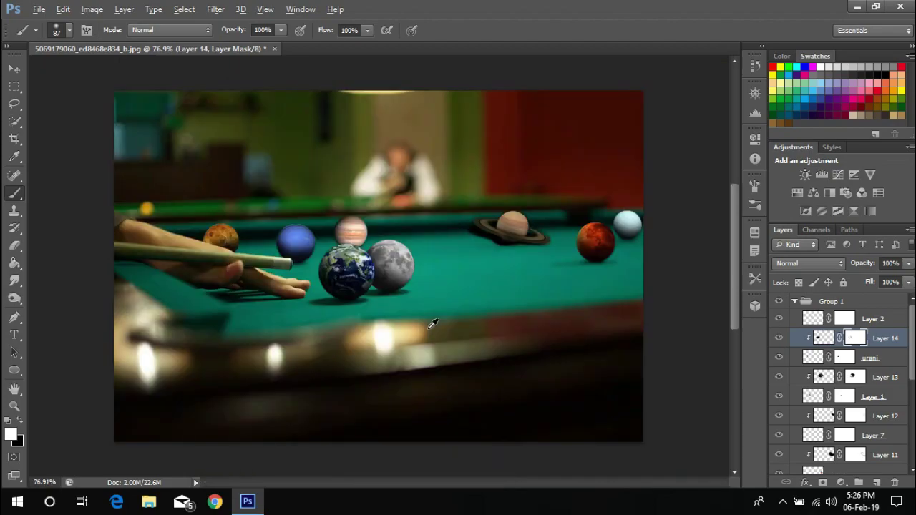
Create Layer 15 above Layer 2, clip it to Jupiter, and give it a mask
left_click(819, 321)
left_click(877, 483)
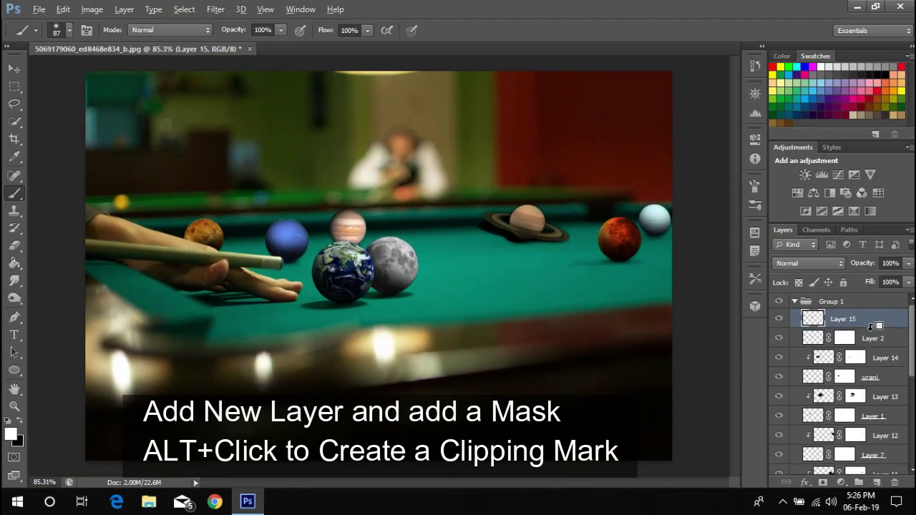
key("ctrl+alt+g")
scroll(384, 226, "up", 3)
left_click(823, 482)
scroll(429, 243, "up", 3)
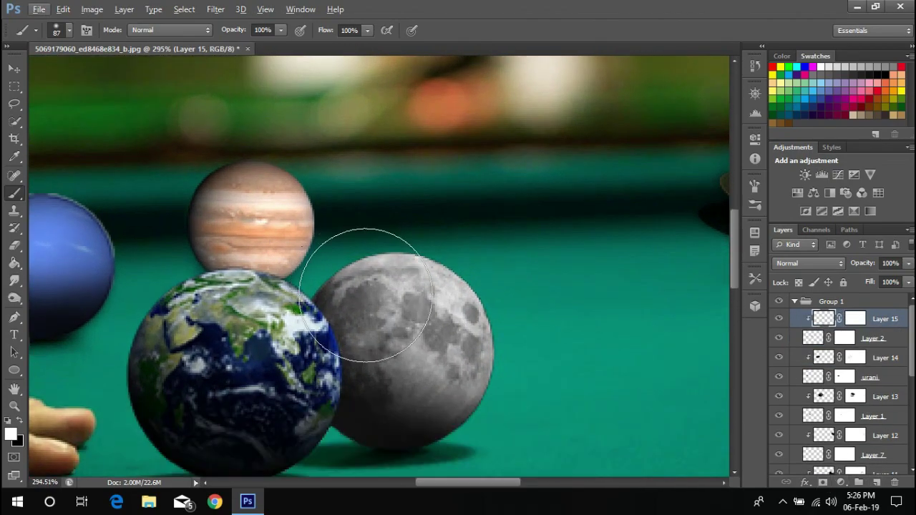
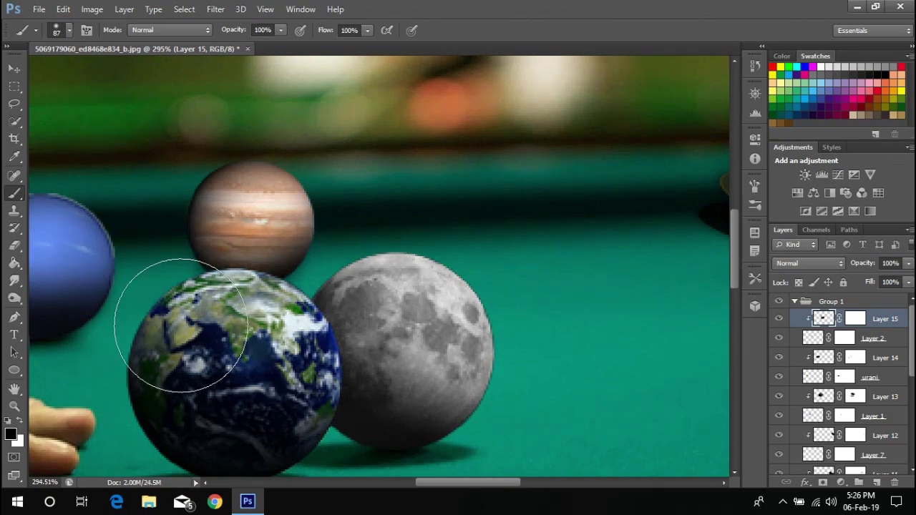
Paint black shading under Jupiter on Layer 15, then mask part of it out
left_click_drag(179, 317, 286, 272)
left_click(855, 318)
left_click_drag(317, 153, 293, 133)
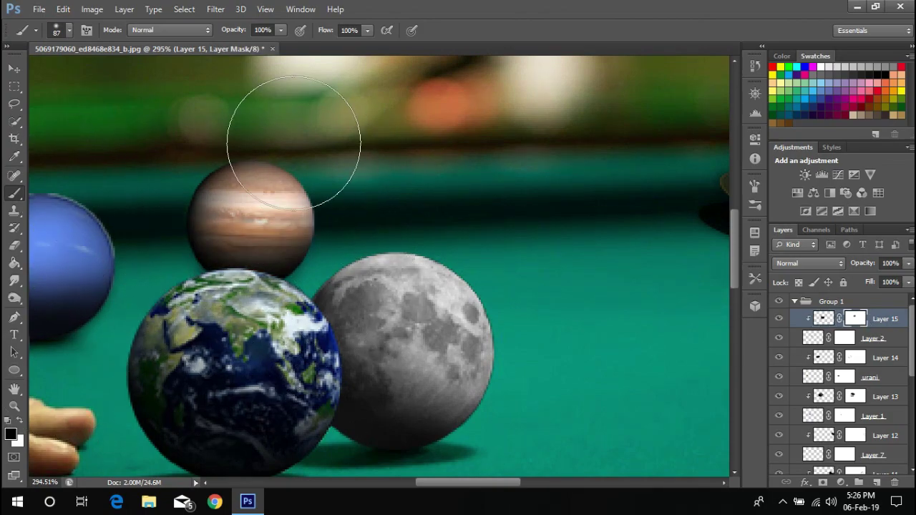
key("x")
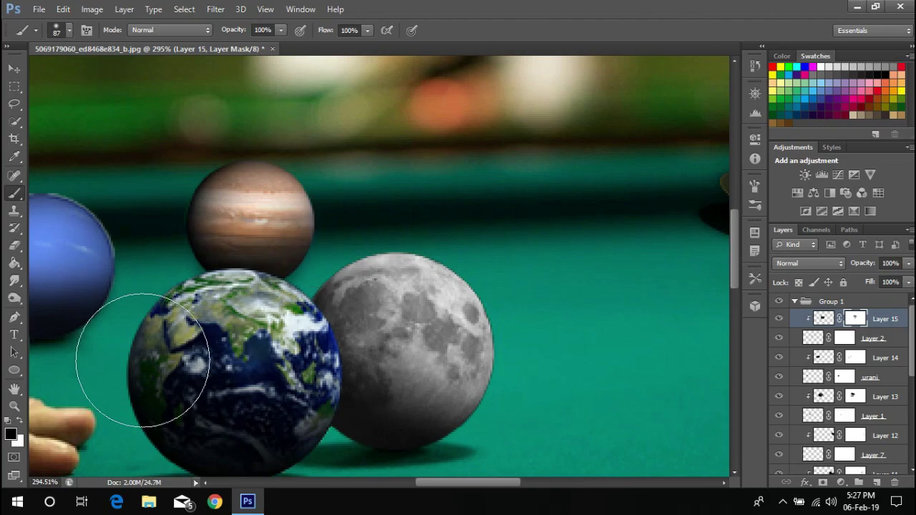
key("x")
scroll(172, 186, "down", 5)
scroll(296, 190, "up", 1)
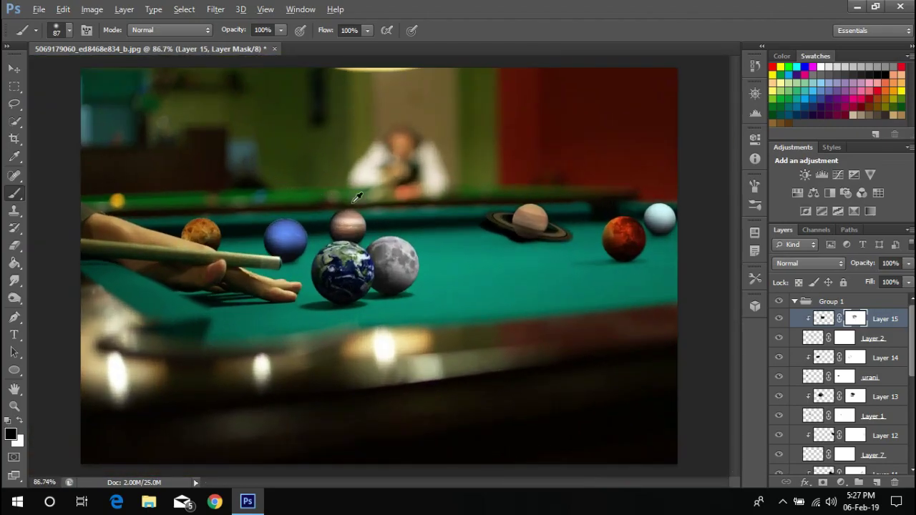
scroll(296, 191, "up", 3)
Apply a Gaussian Blur to the saturni layer and lower its opacity to 73%
scroll(348, 221, "down", 4)
left_click(18, 69)
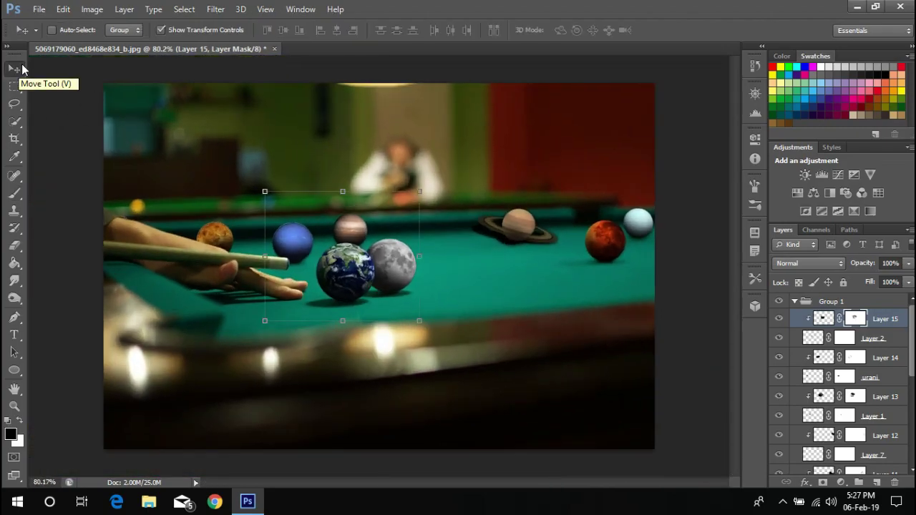
scroll(859, 401, "down", 3)
scroll(858, 400, "up", 1)
scroll(873, 415, "down", 2)
scroll(880, 445, "down", 1)
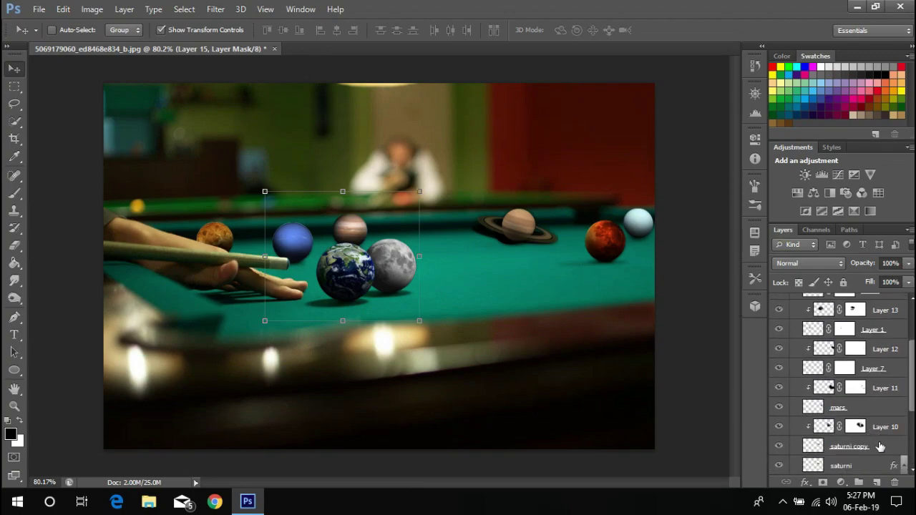
left_click(880, 446)
scroll(862, 429, "down", 1)
left_click(216, 8)
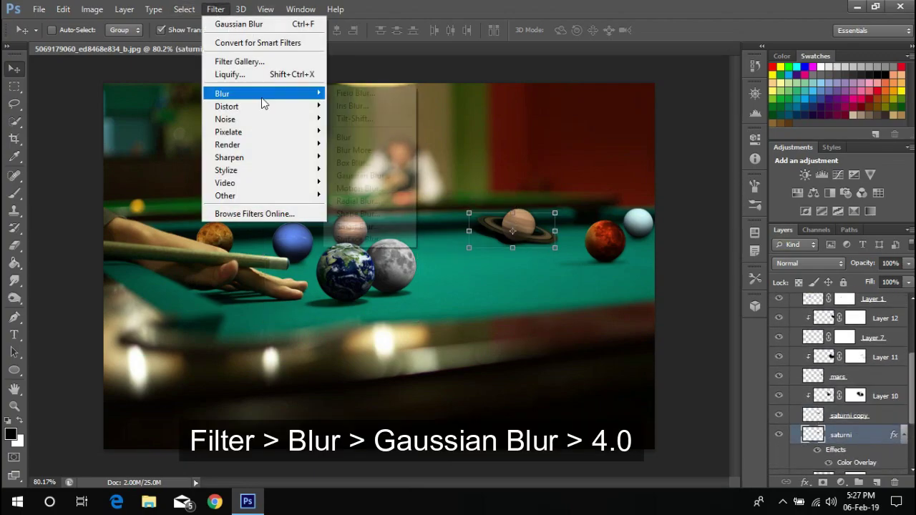
left_click(362, 175)
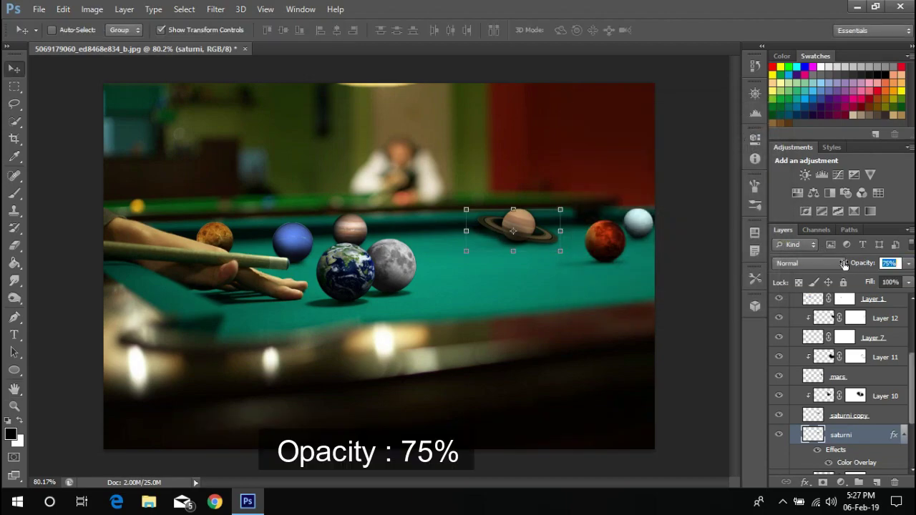
left_click_drag(846, 265, 874, 224)
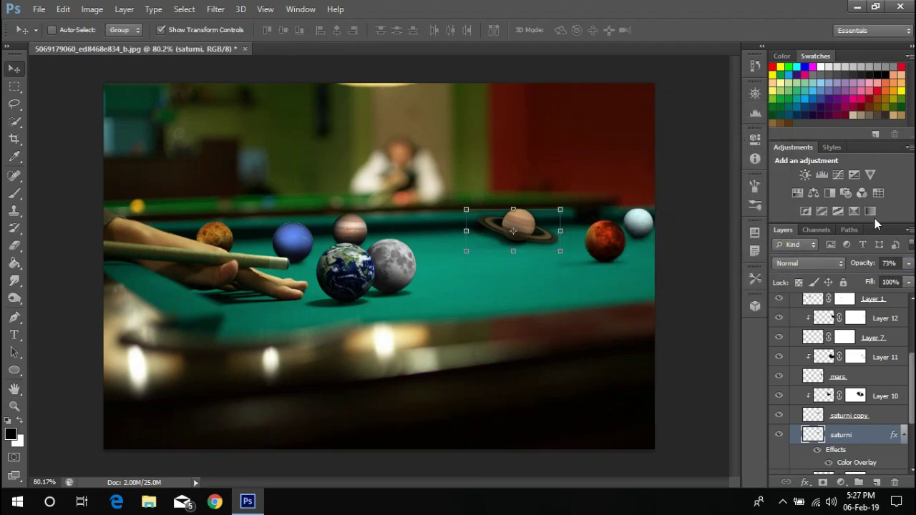
Apply a 2.1-pixel Gaussian Blur to the saturni copy layer
left_click(844, 416)
scroll(858, 387, "down", 2)
scroll(868, 373, "down", 2)
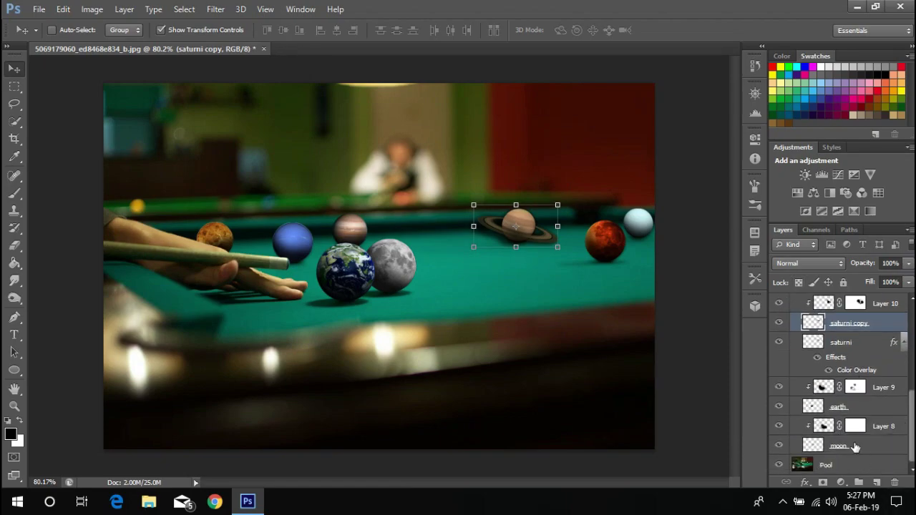
left_click(851, 343)
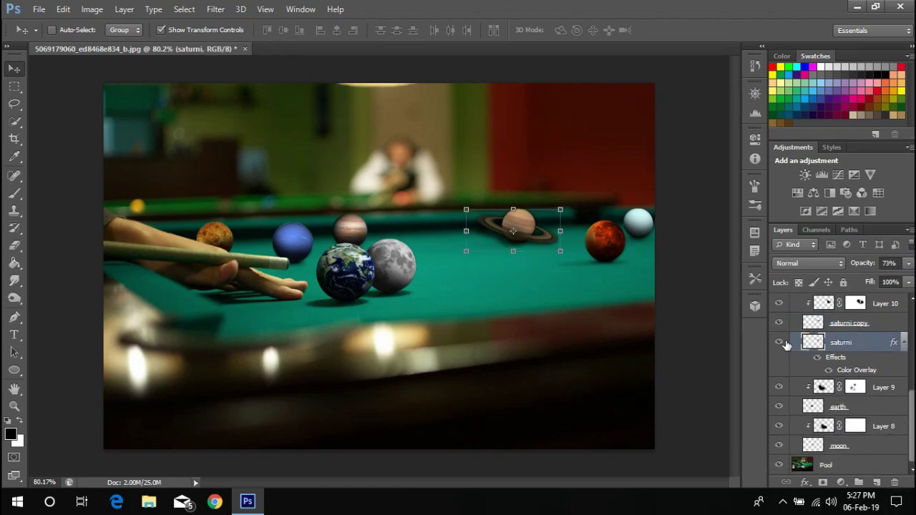
left_click(216, 9)
left_click(835, 323)
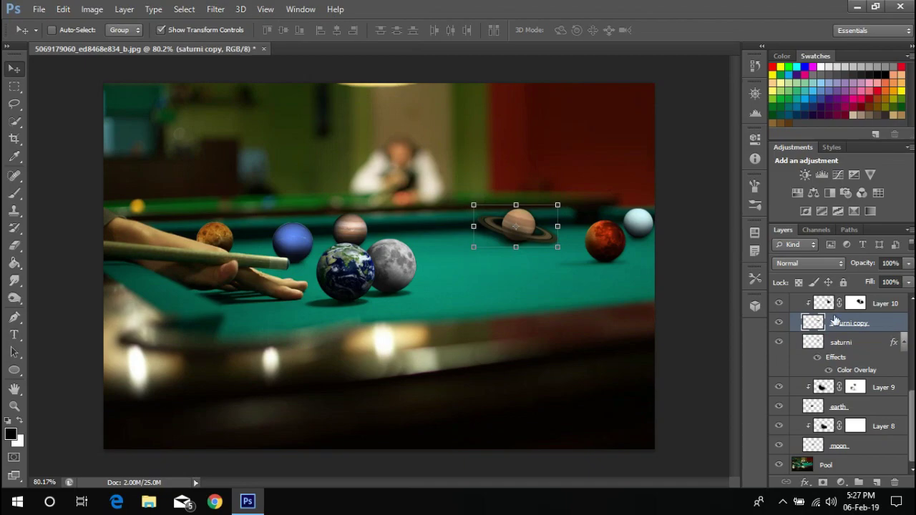
left_click(215, 8)
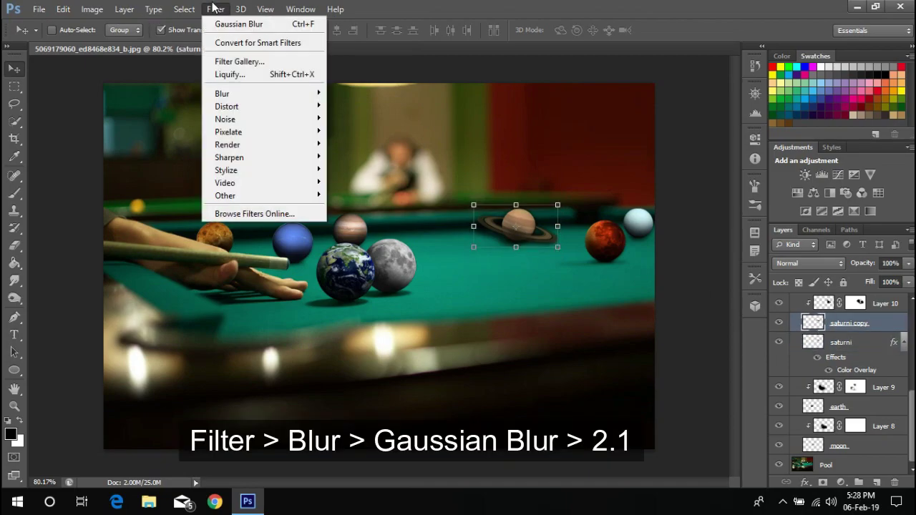
left_click(362, 176)
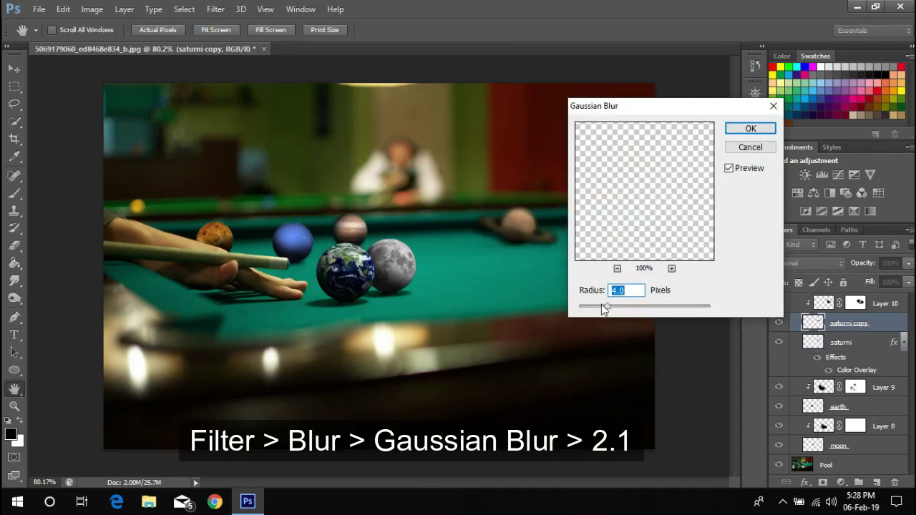
left_click_drag(587, 305, 593, 306)
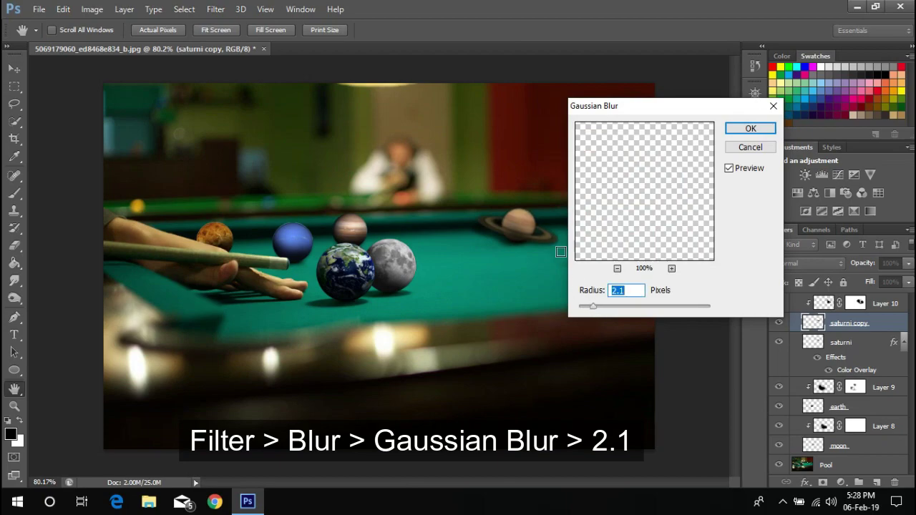
left_click(750, 129)
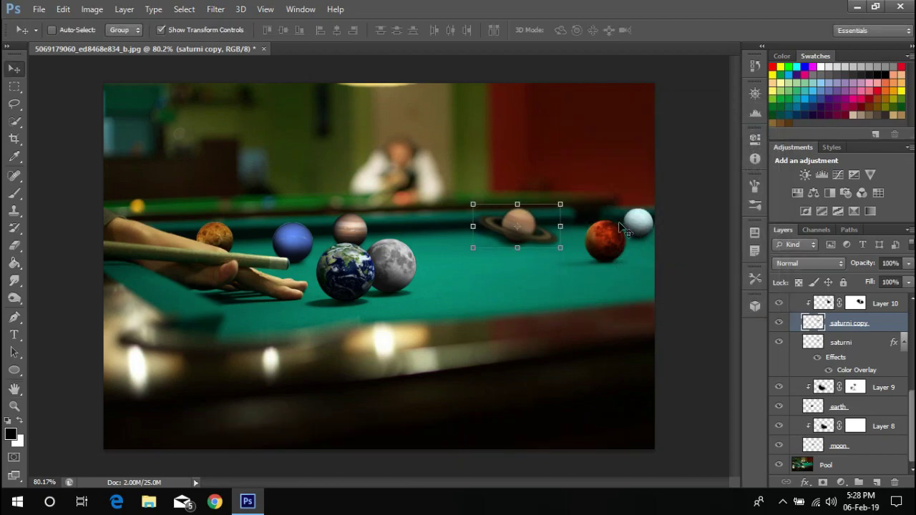
scroll(867, 340, "up", 2)
left_click(867, 343)
Gaussian-blur the mars layer and the pale blue Layer 7 ball
left_click(215, 9)
left_click(377, 177)
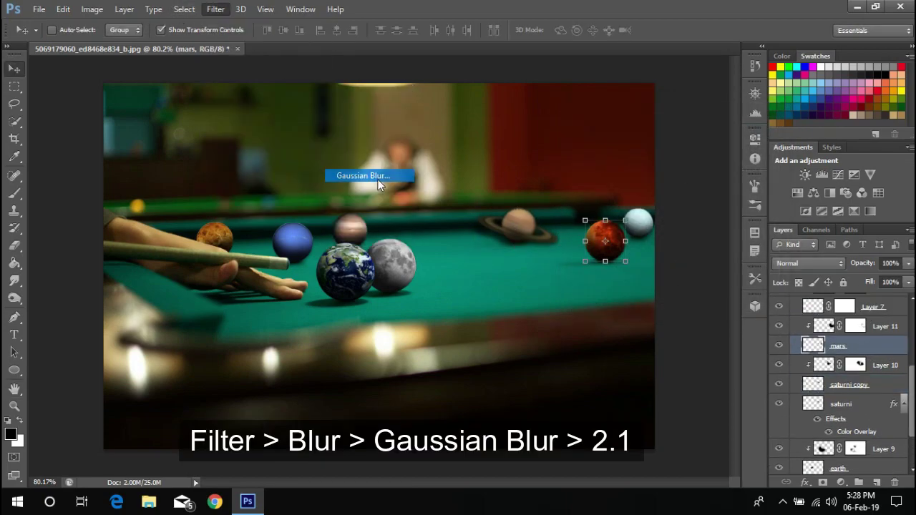
left_click_drag(594, 98, 271, 163)
left_click(373, 181)
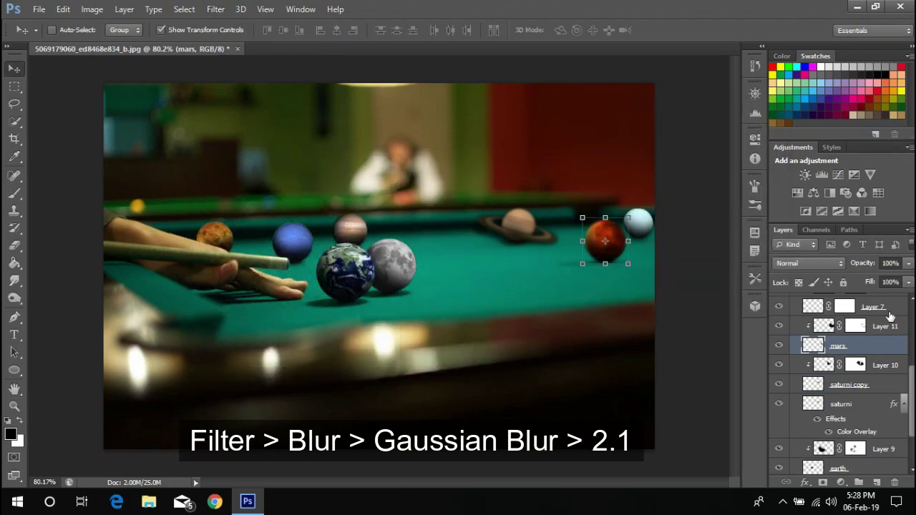
scroll(889, 315, "up", 1)
left_click(872, 322)
left_click(216, 8)
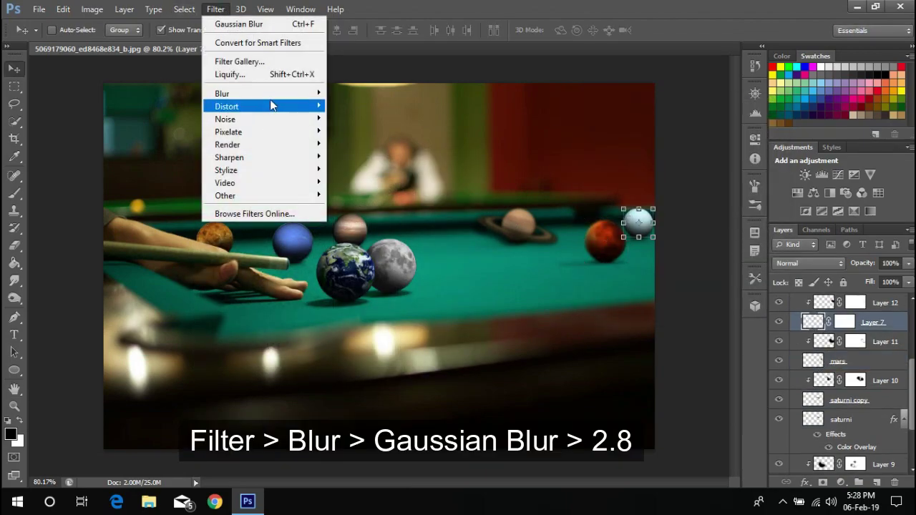
left_click(238, 24)
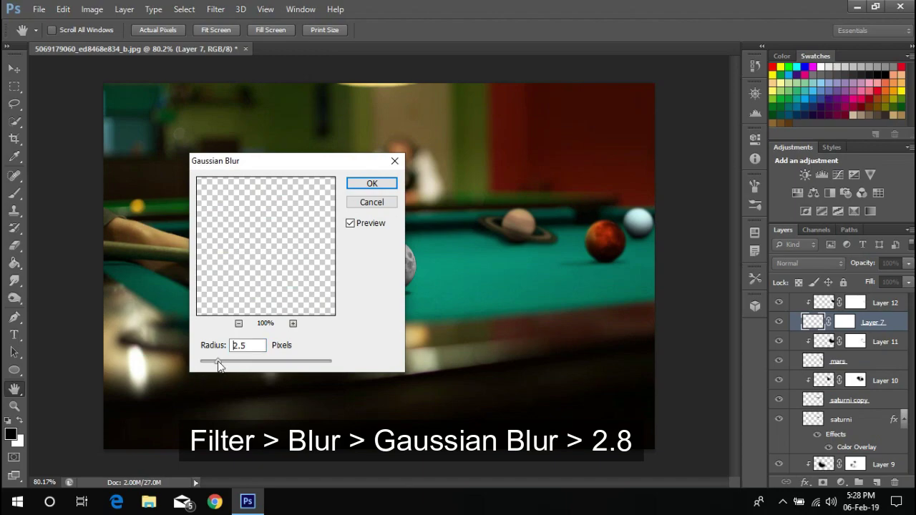
left_click(361, 184)
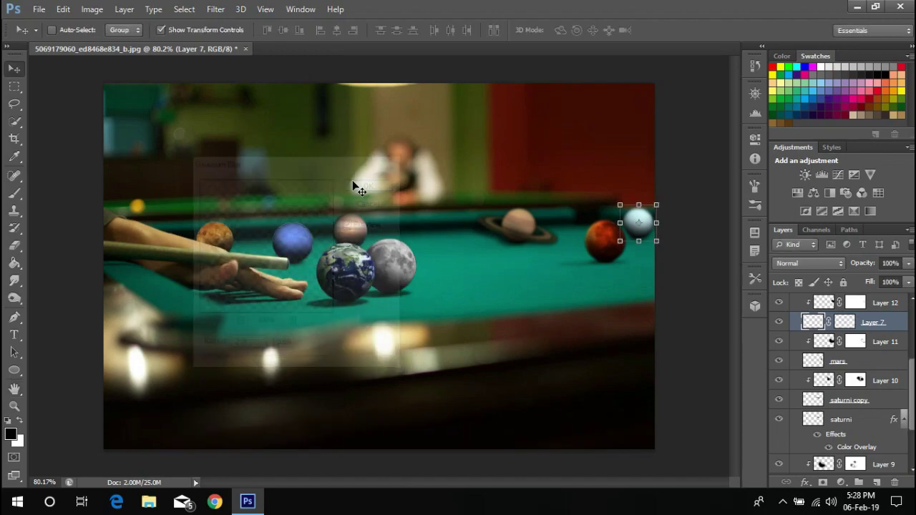
scroll(858, 322, "up", 1)
Gaussian-blur the blue Layer 1 ball at about 2.1 px radius
left_click(873, 314)
left_click(215, 9)
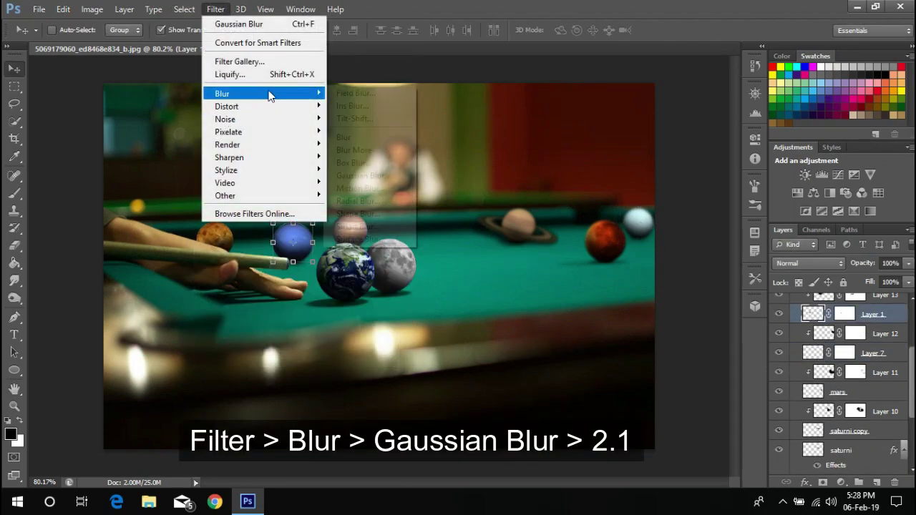
left_click(378, 175)
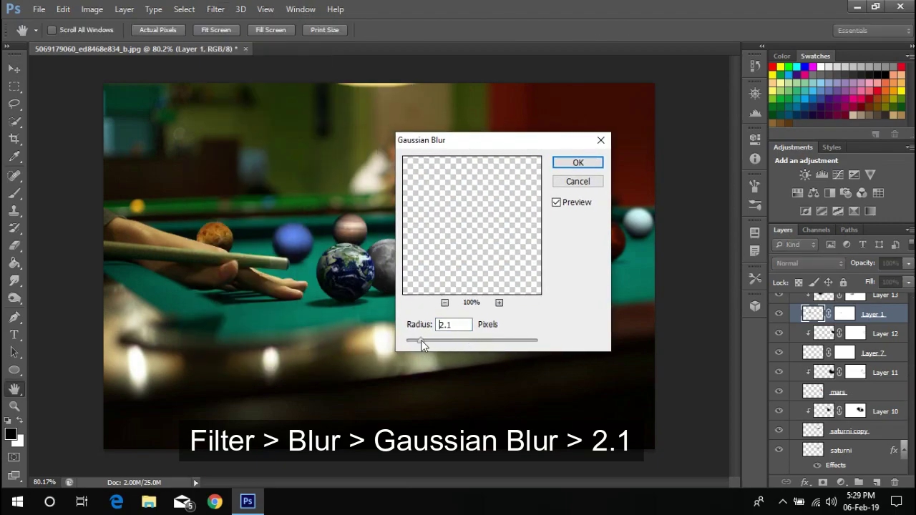
left_click_drag(400, 340, 419, 347)
key("Return")
key("v")
Gaussian-blur the orange urani and Jupiter Layer 2 balls, then collapse Group 1
left_click(214, 236, "ctrl")
left_click(215, 9)
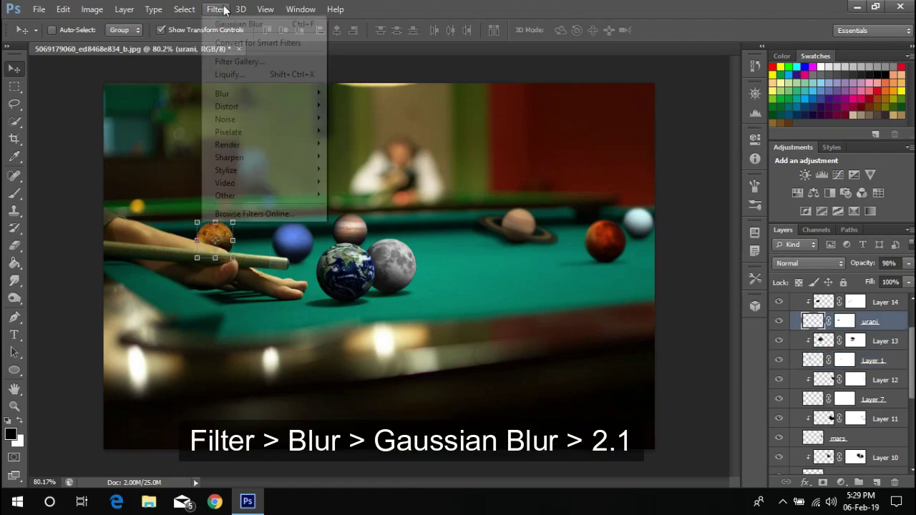
left_click(363, 175)
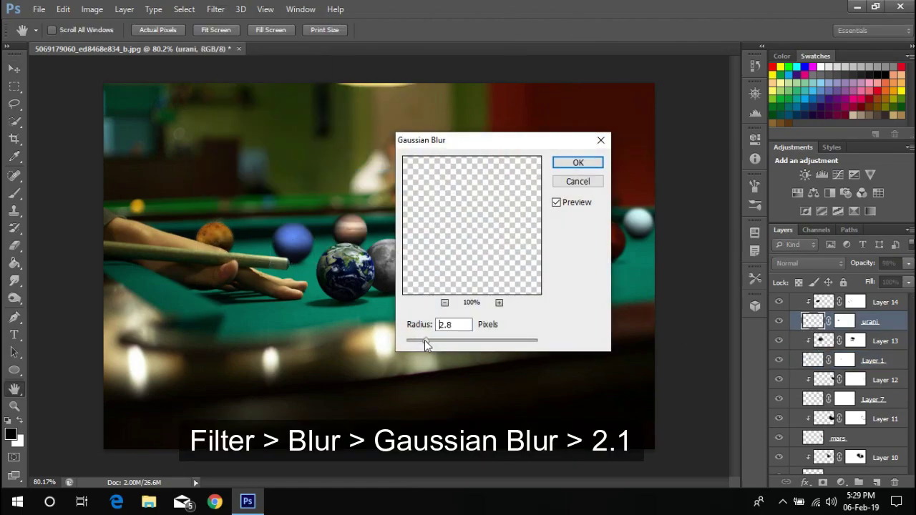
key("Return")
left_click(350, 230, "ctrl")
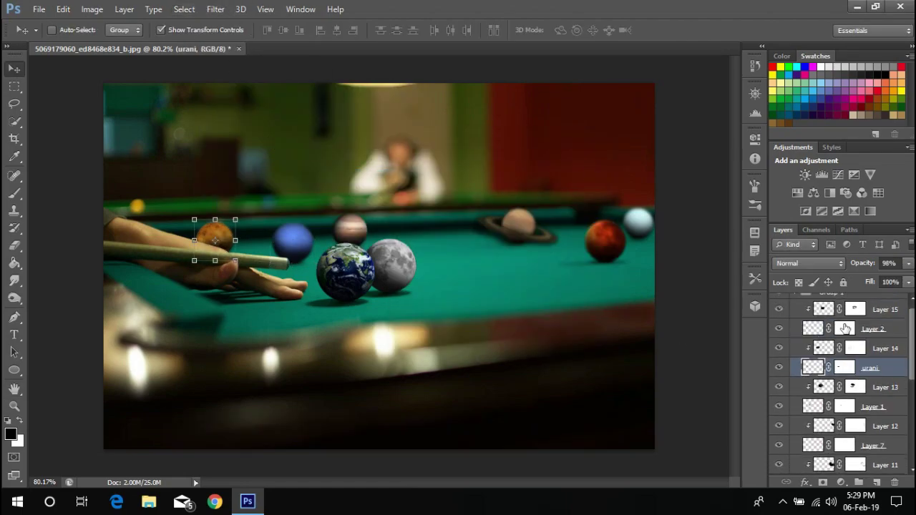
left_click(215, 8)
left_click(397, 170)
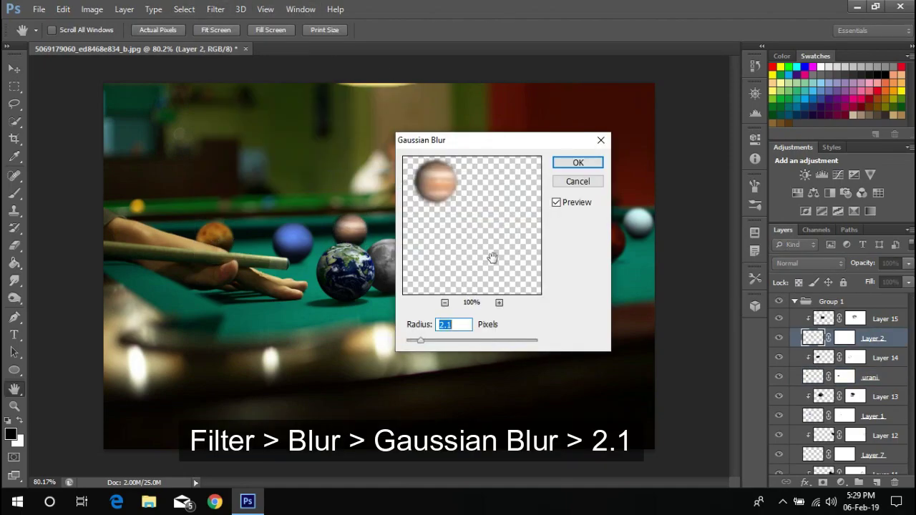
left_click(578, 163)
left_click(797, 303)
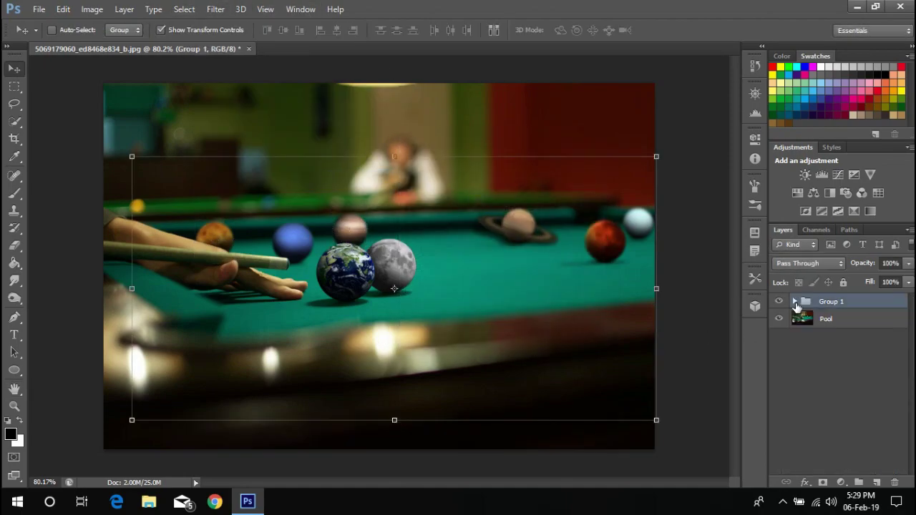
Add a Color Balance layer clipped to Group 1 with Shadows set to +4, -1, -12
left_click(841, 483)
left_click(848, 333)
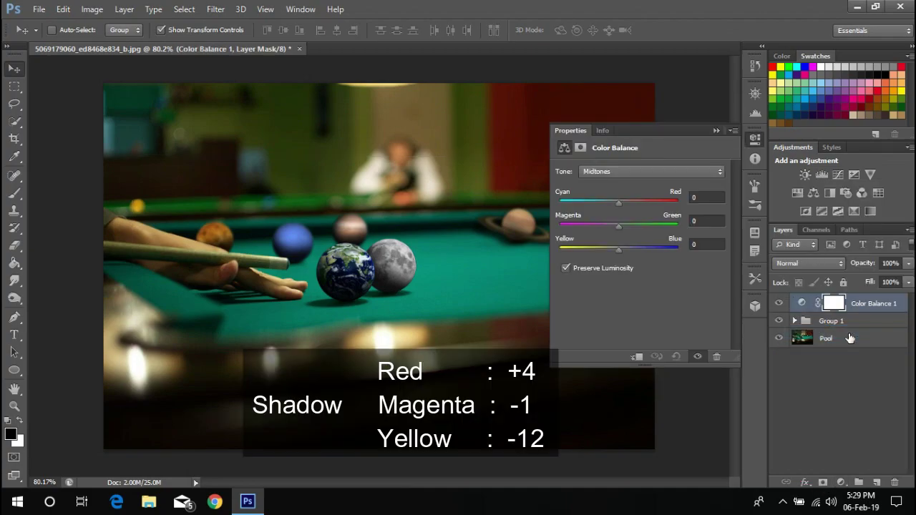
left_click(871, 310, "alt")
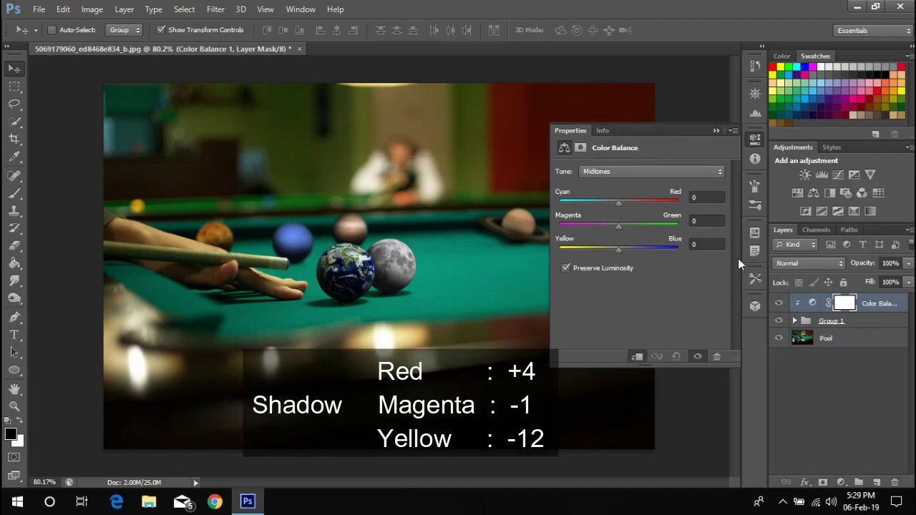
left_click(644, 171)
left_click(637, 184)
left_click_drag(618, 203, 620, 203)
left_click(705, 197)
left_click(701, 222)
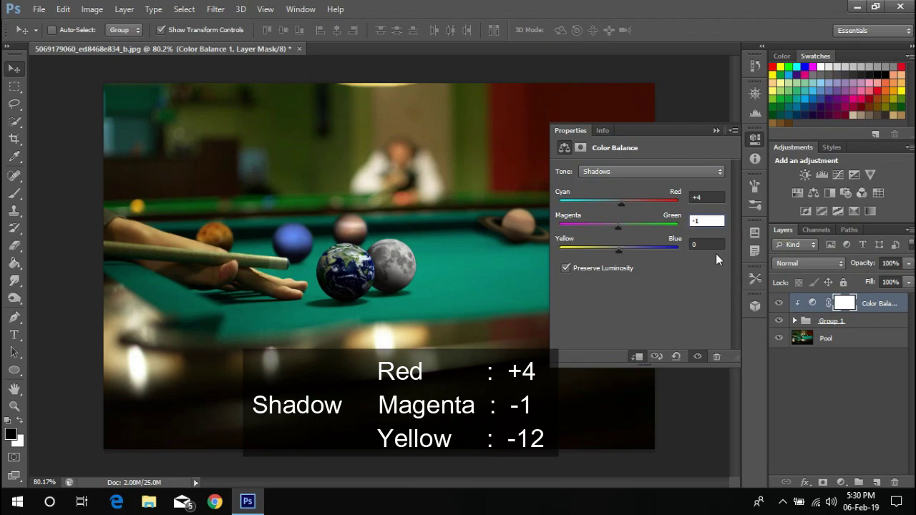
type("-12")
Set the Color Balance midtones to +16, -31, -7
left_click(644, 171)
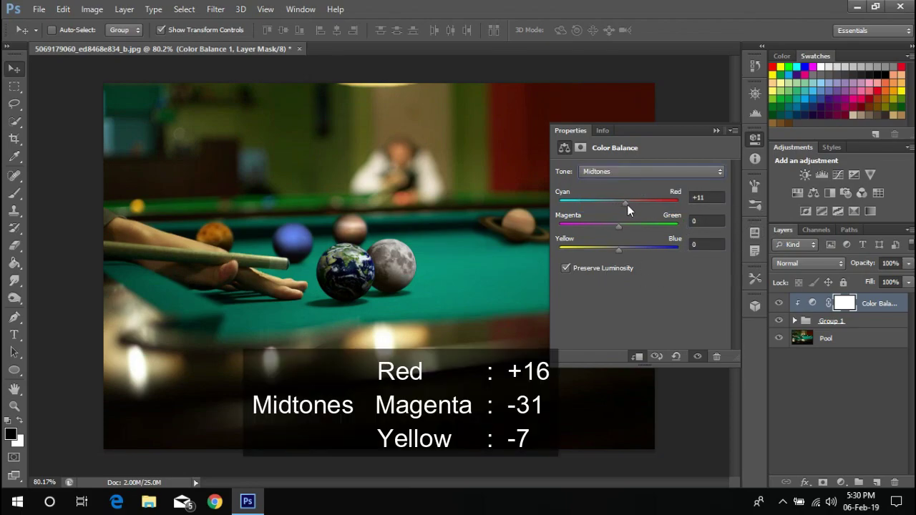
left_click_drag(627, 206, 625, 206)
left_click(712, 199)
type("6")
left_click(717, 222)
type("-31")
key("Tab")
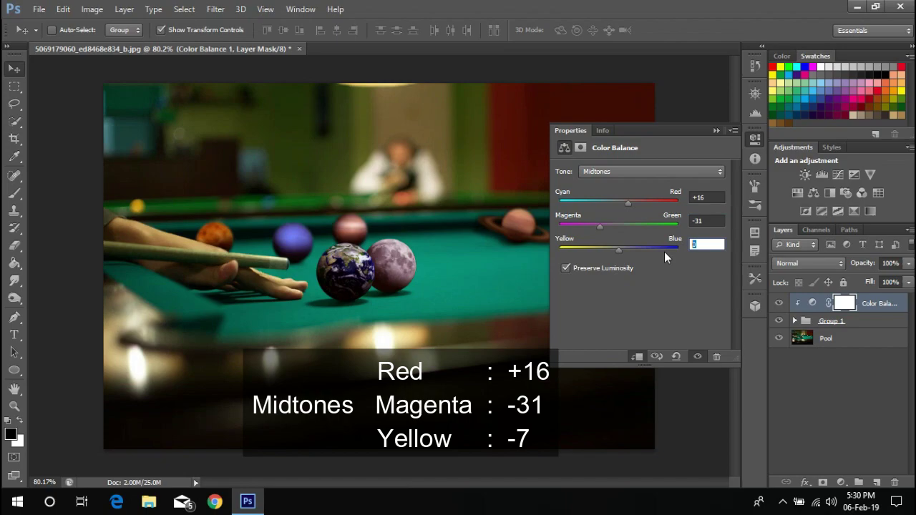
type("-7")
Set the Color Balance highlights magenta/green value to +12 and collapse Properties
left_click(631, 171)
left_click(607, 206)
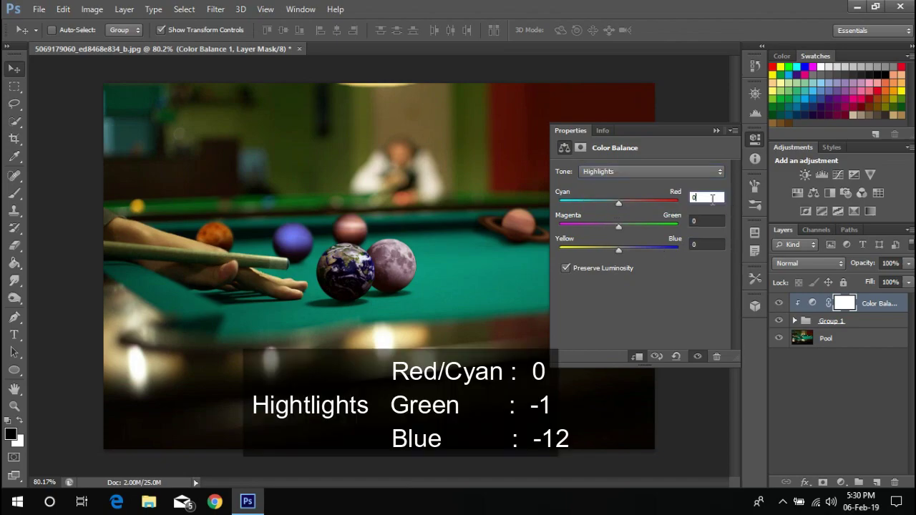
type("12")
key("Tab")
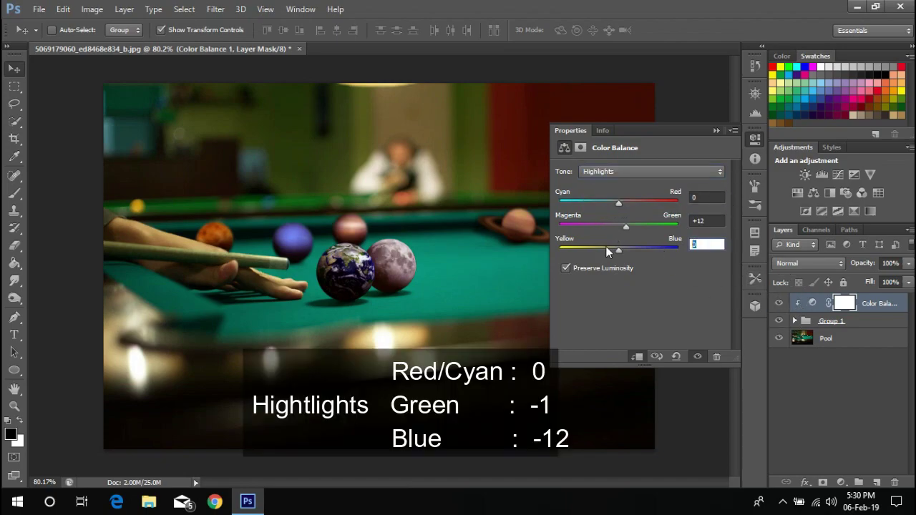
type("10")
left_click(715, 130)
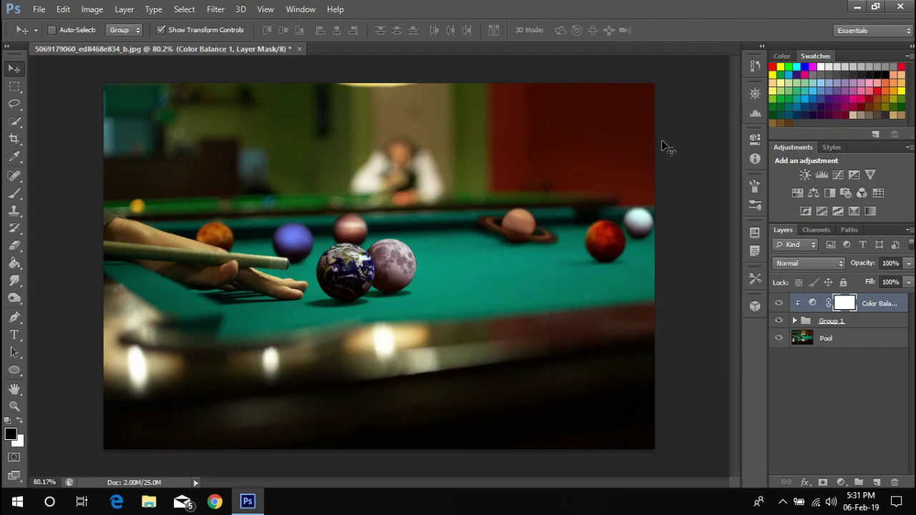
Try a second Color Balance with shadows nudged toward cyan, then delete it
left_click(840, 482)
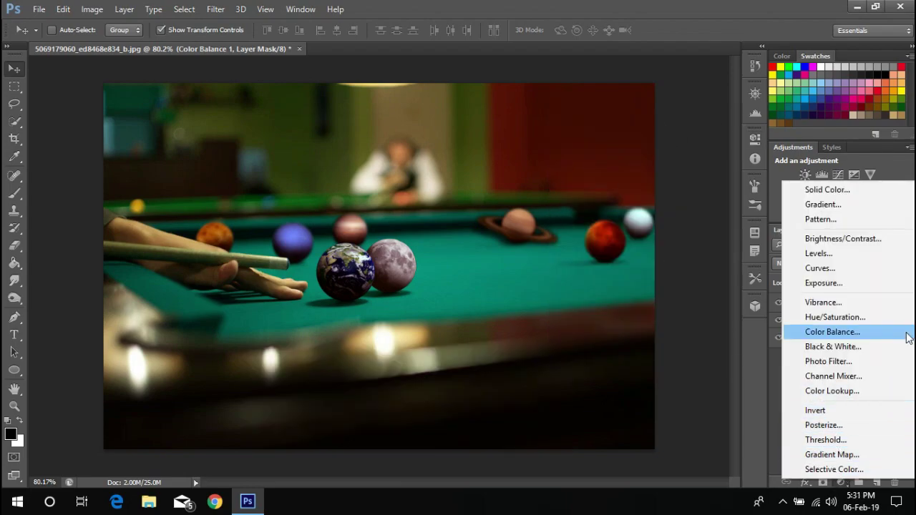
left_click(830, 332)
left_click(635, 165)
left_click(628, 181)
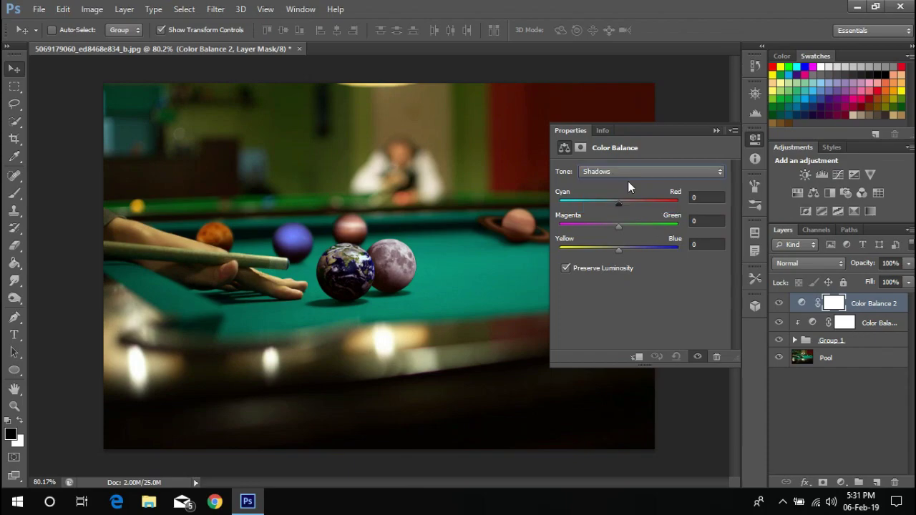
left_click_drag(623, 203, 620, 201)
left_click(716, 131)
left_click_drag(865, 303, 894, 482)
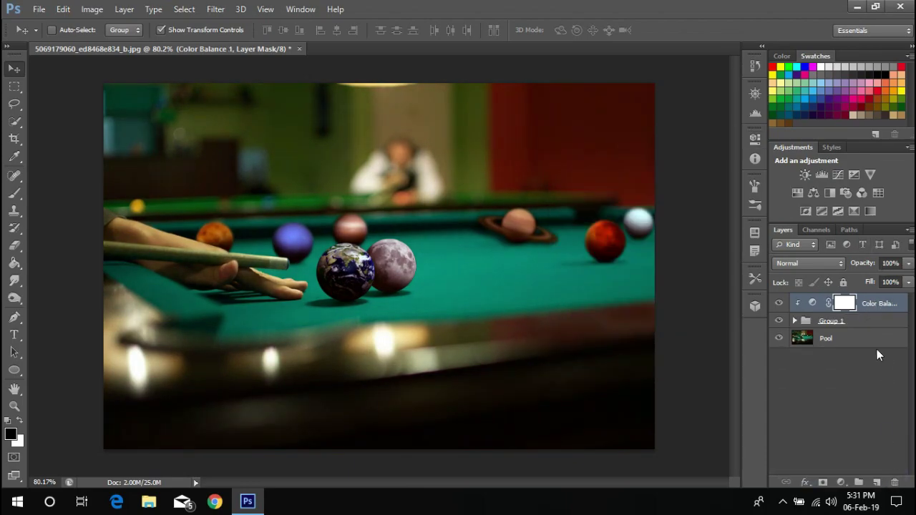
Add a Channel Mixer below Color Balance 1 with the Red output set to 78, 0, 18
left_click(841, 483)
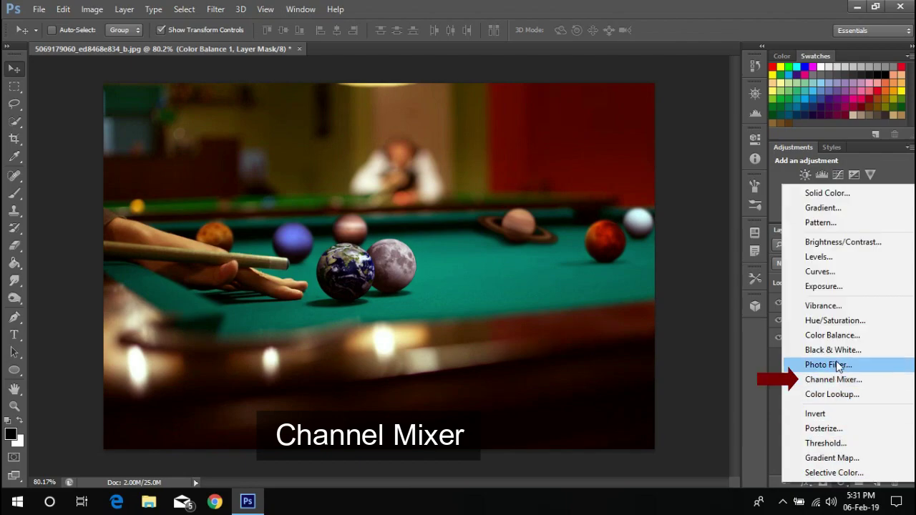
left_click(853, 379)
left_click_drag(878, 295, 873, 329)
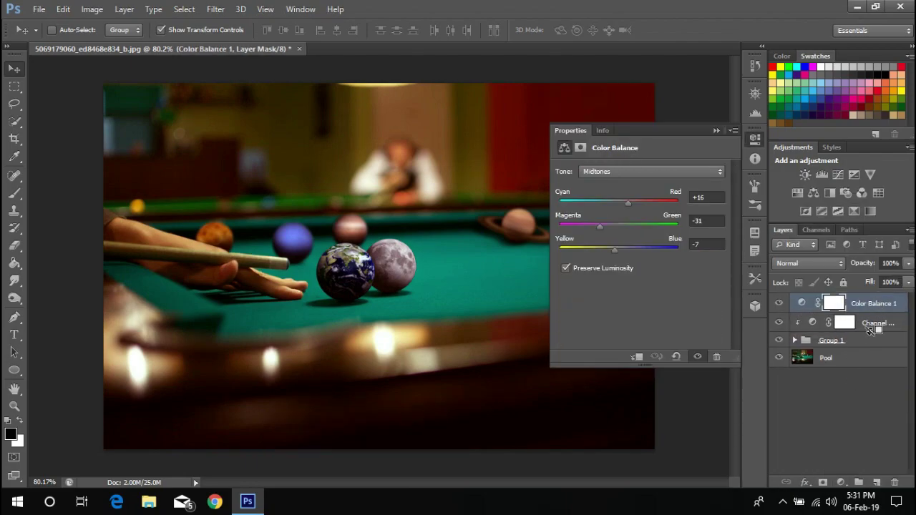
left_click(812, 324)
left_click(665, 189)
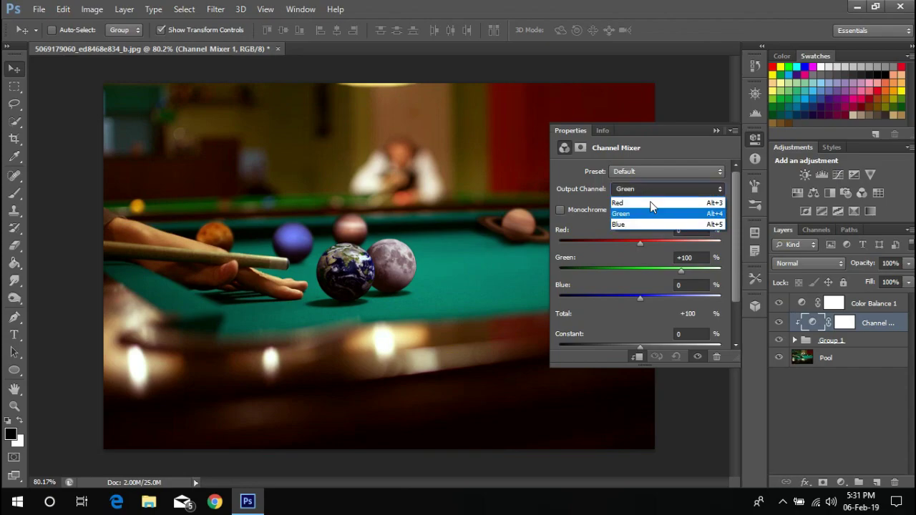
left_click(630, 198)
left_click_drag(681, 244, 683, 246)
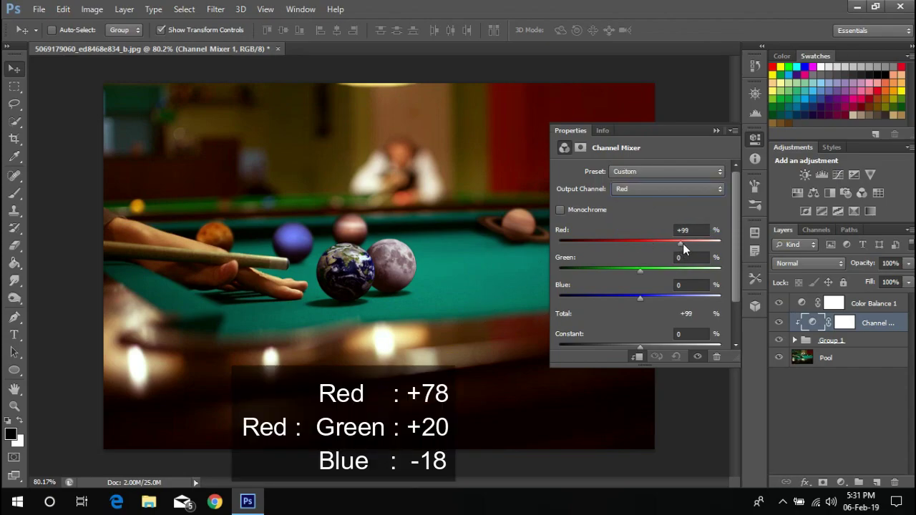
type("78")
key("Tab")
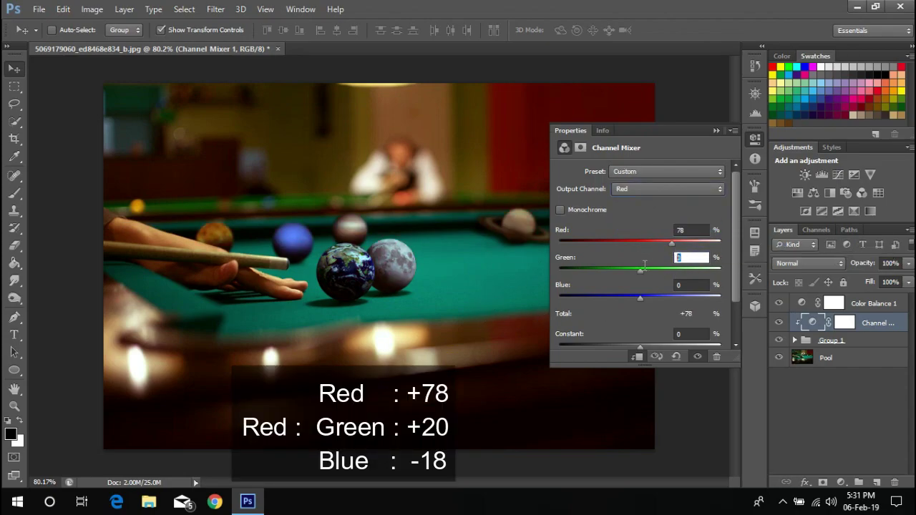
type("0")
key("Tab")
type("1")
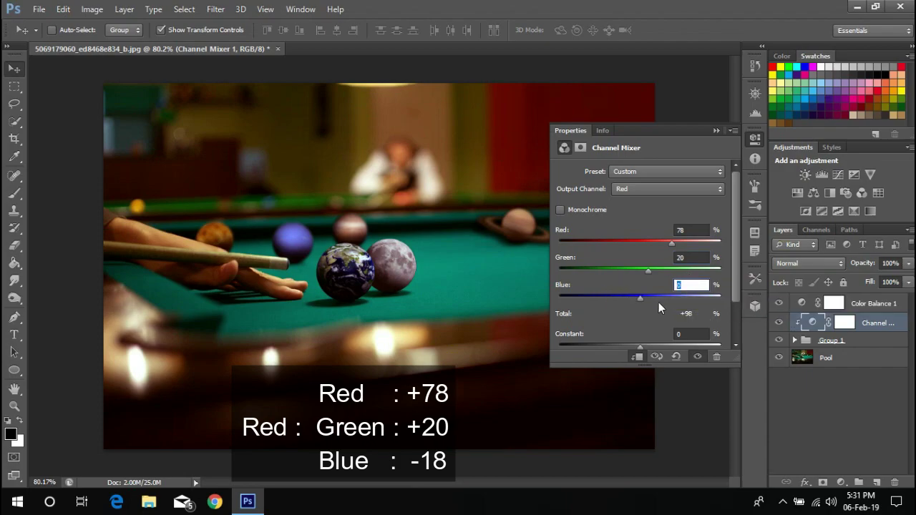
type("8")
Set the Channel Mixer's Green output green value to 78
left_click(666, 188)
left_click(643, 209)
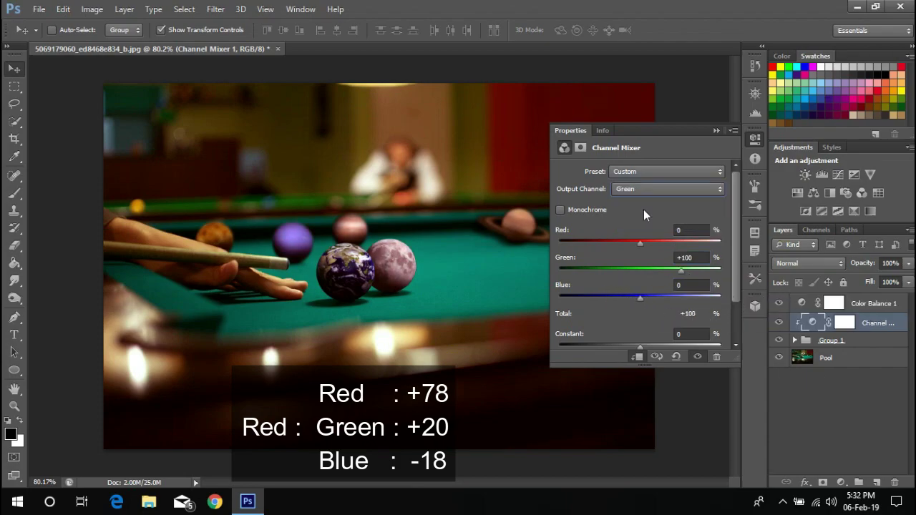
double_click(688, 257)
type("78")
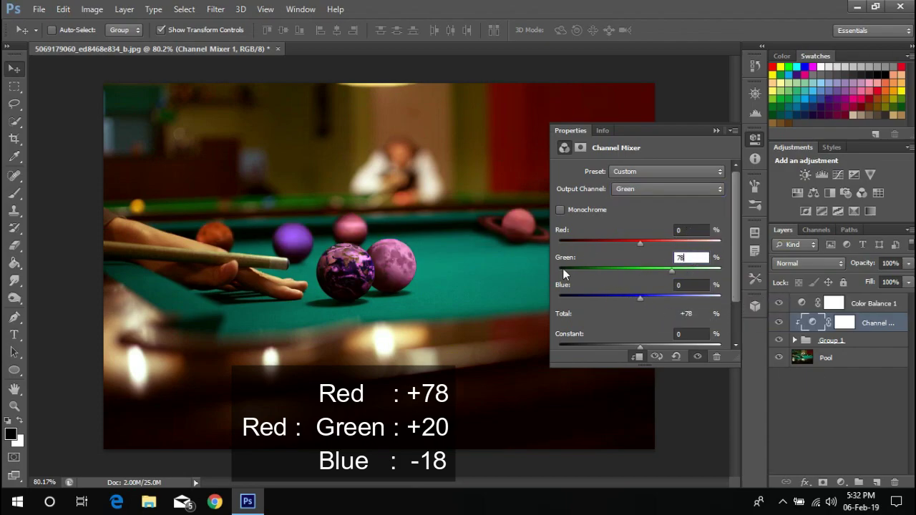
key("Tab")
Set the Channel Mixer's Blue output to green 12 and blue 94
left_click(648, 189)
left_click(637, 224)
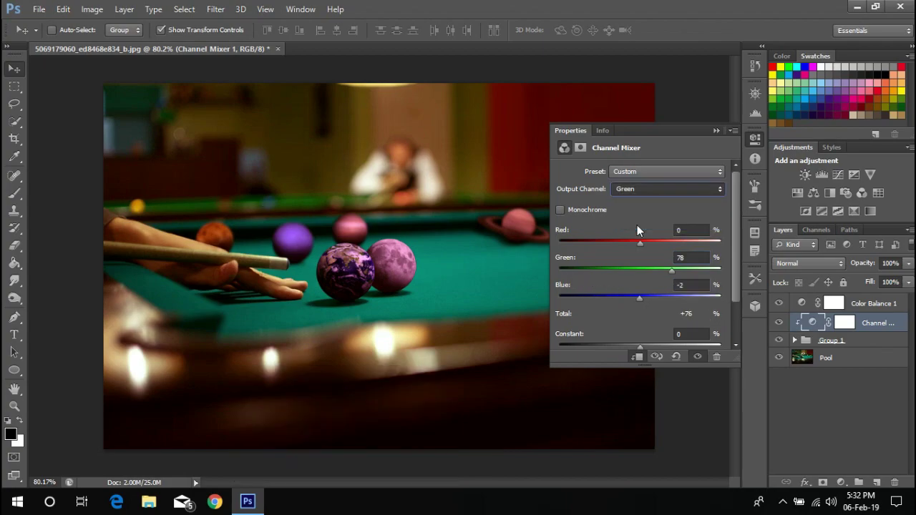
double_click(677, 259)
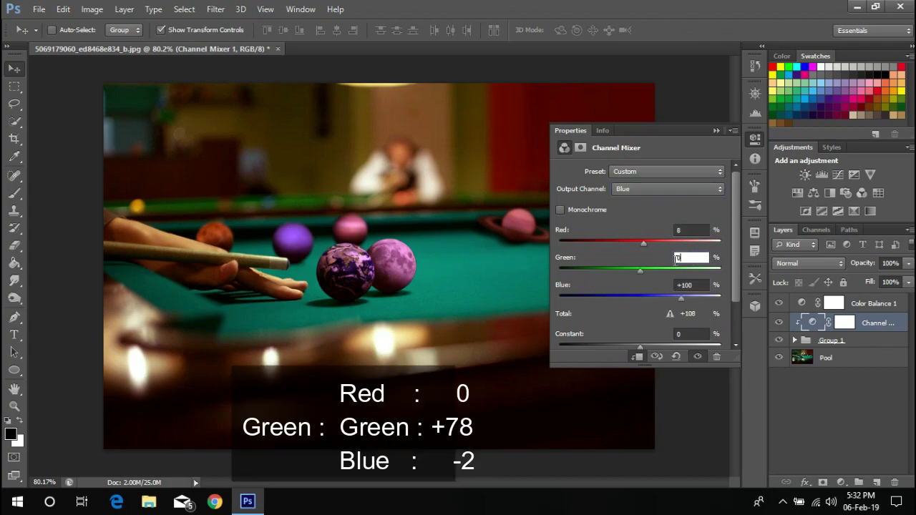
type("12")
key("Tab")
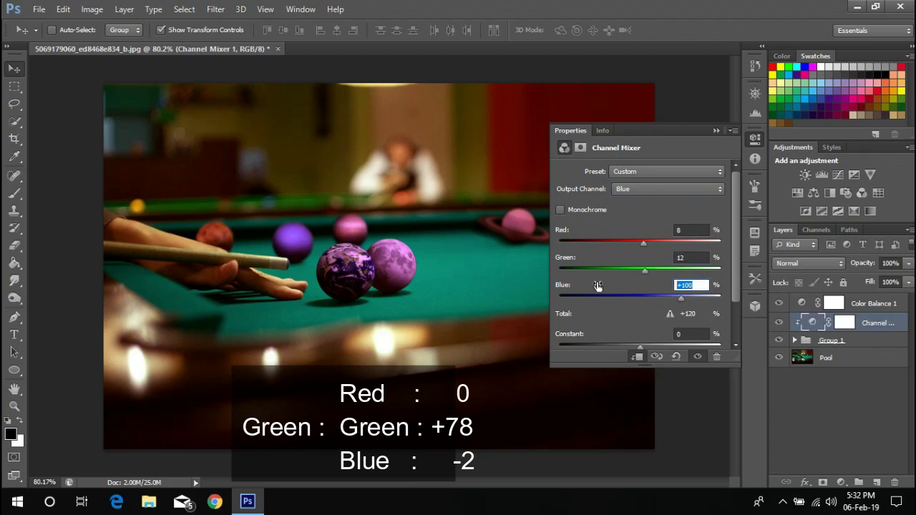
type("94")
left_click(714, 131)
Bring the starry-sky image into the pool document as the top layer
key("ctrl+o")
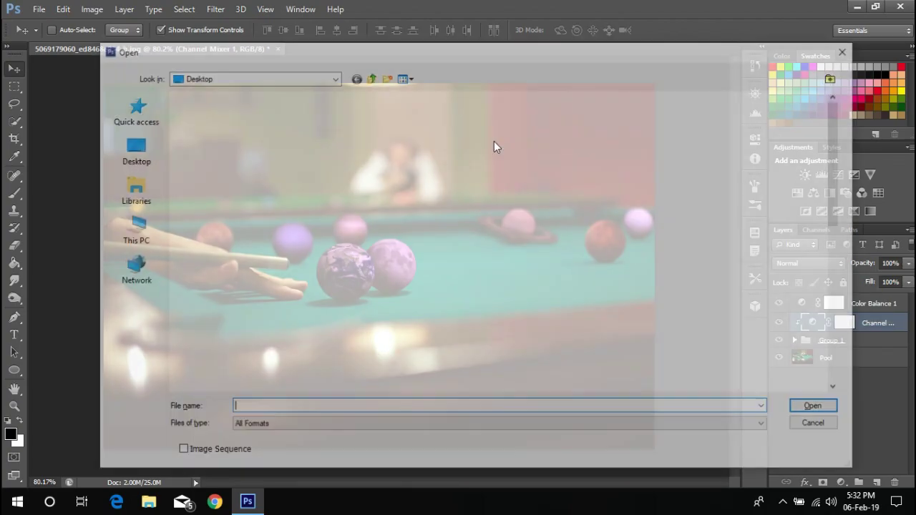
double_click(259, 136)
double_click(317, 247)
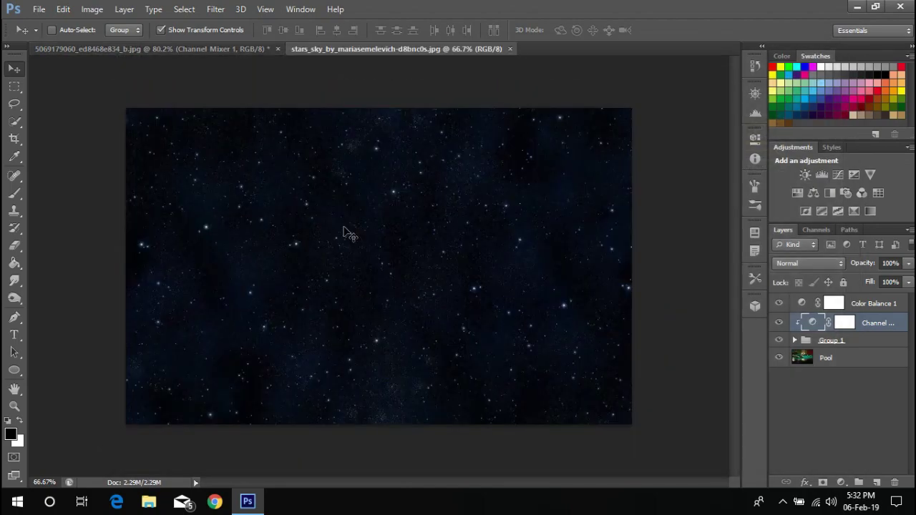
right_click(826, 301)
left_click(787, 325)
left_click(577, 150)
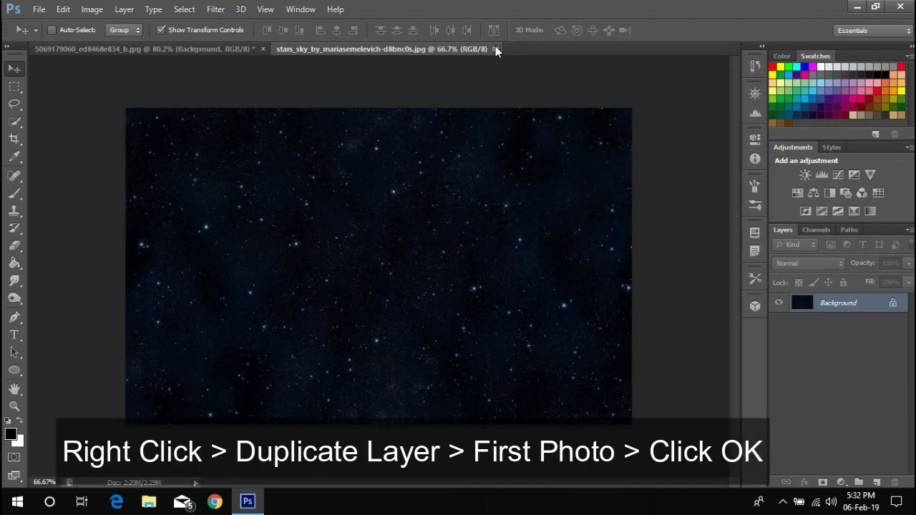
left_click(509, 48)
left_click_drag(854, 301, 853, 304)
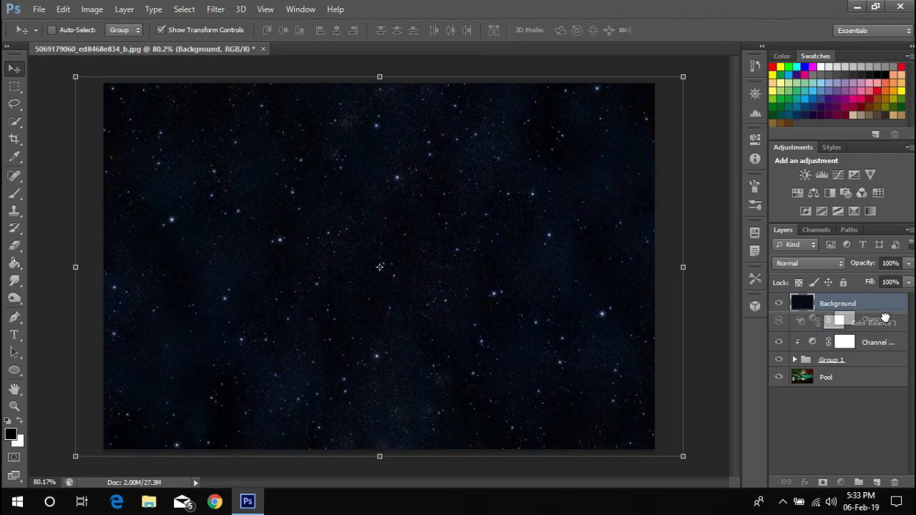
Move the Channel Mixer above the Color Balance and blend the stars in Lighten mode
left_click_drag(872, 342, 872, 325)
left_click(833, 304)
left_click(808, 264)
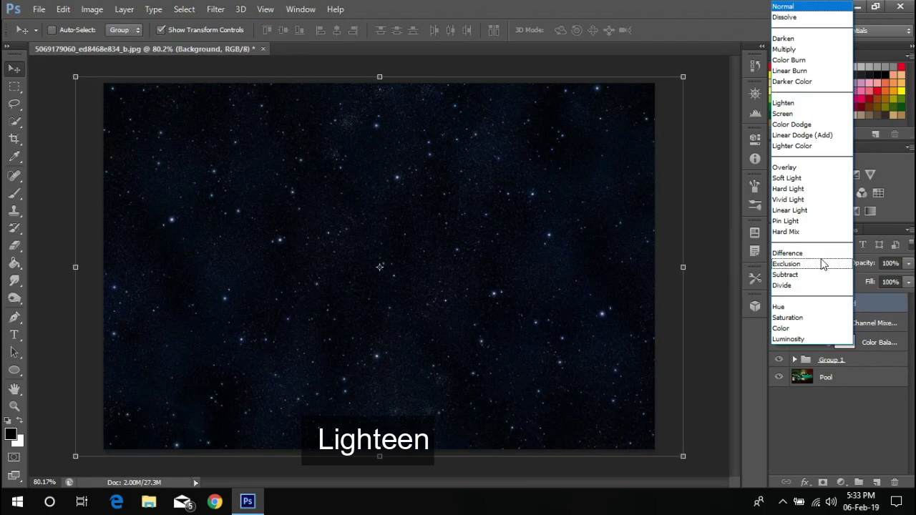
left_click(794, 102)
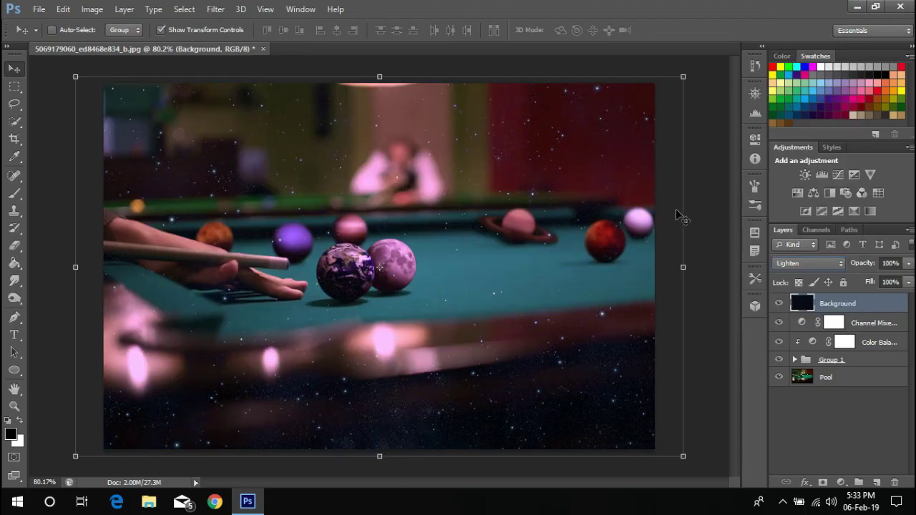
Add a Levels adjustment with black input 13 and rename the starry-sky layer STAR
left_click(841, 482)
left_click(822, 258)
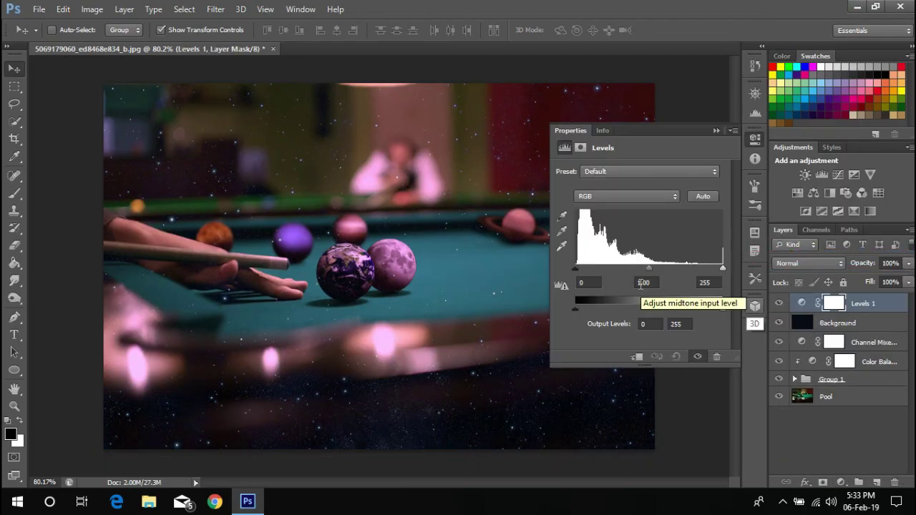
left_click(587, 283)
type("13")
key("Return")
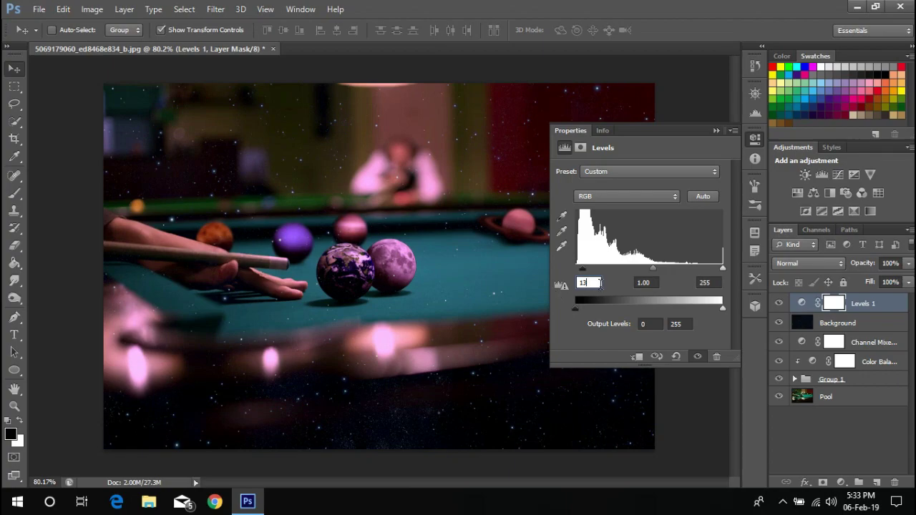
left_click(847, 325)
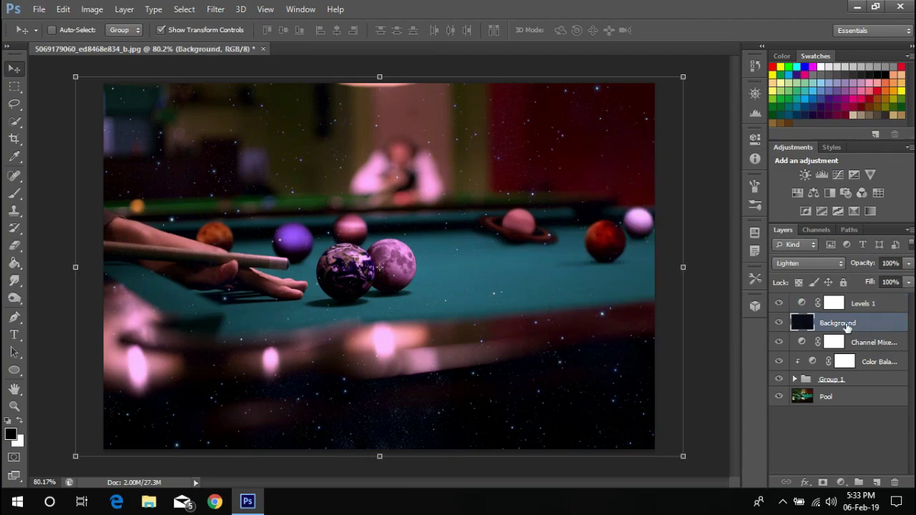
type("STAR")
key("Return")
Inspect the Color Balance shadows values and the Levels adjustment settings
left_click(827, 342)
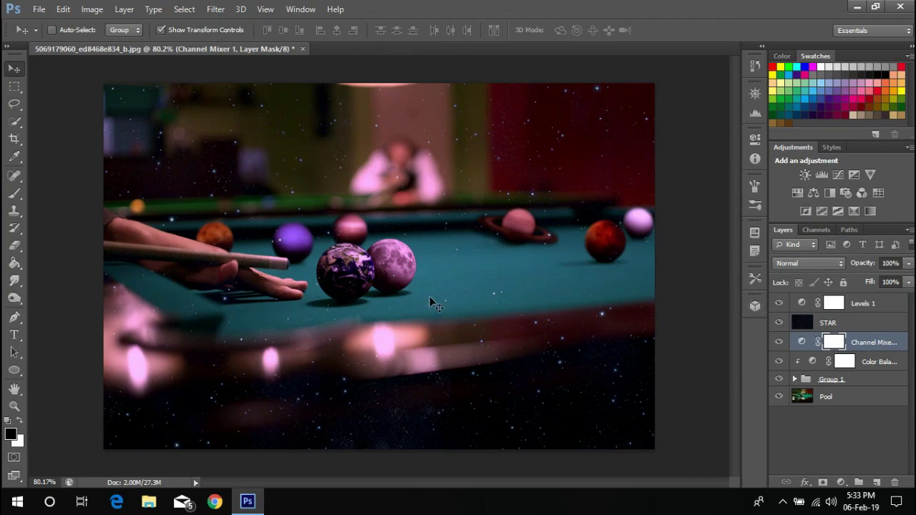
double_click(812, 361)
left_click(644, 171)
left_click(604, 180)
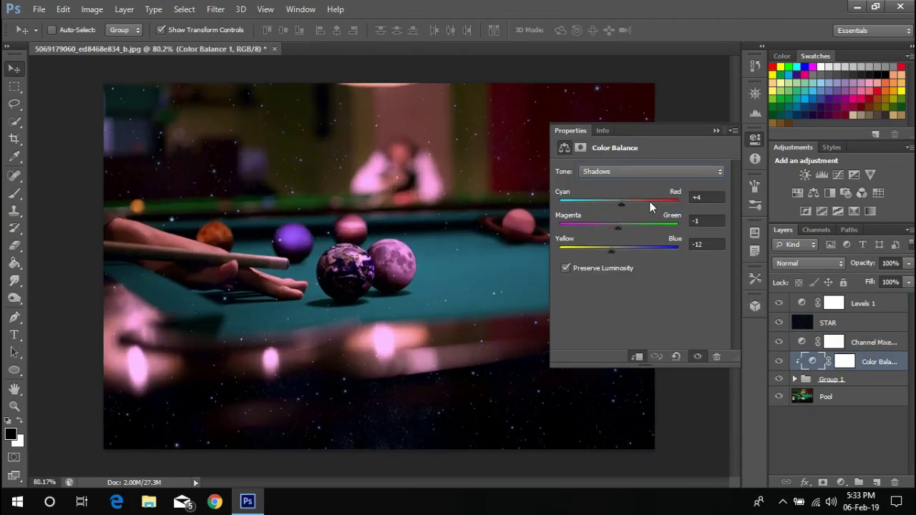
left_click(885, 309)
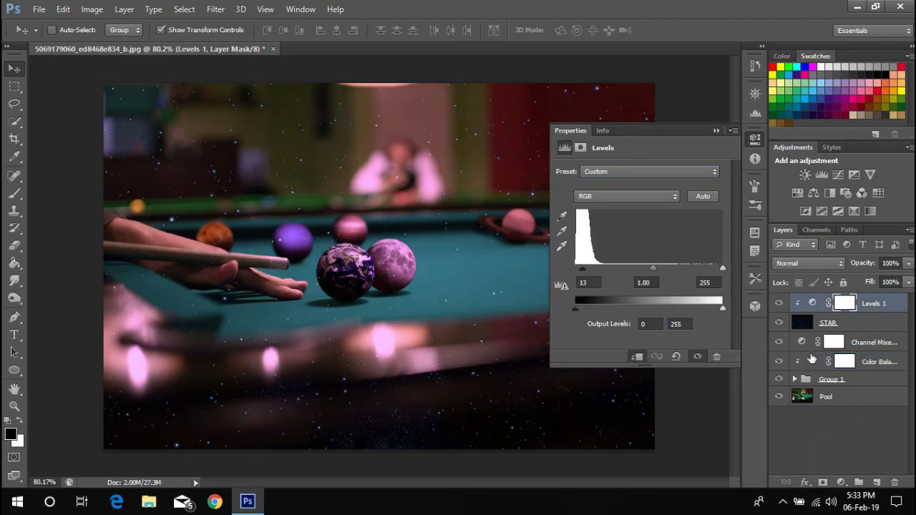
Review the Color Balance shadows, midtones and highlights values in turn
left_click(812, 361)
left_click(688, 172)
left_click(676, 186)
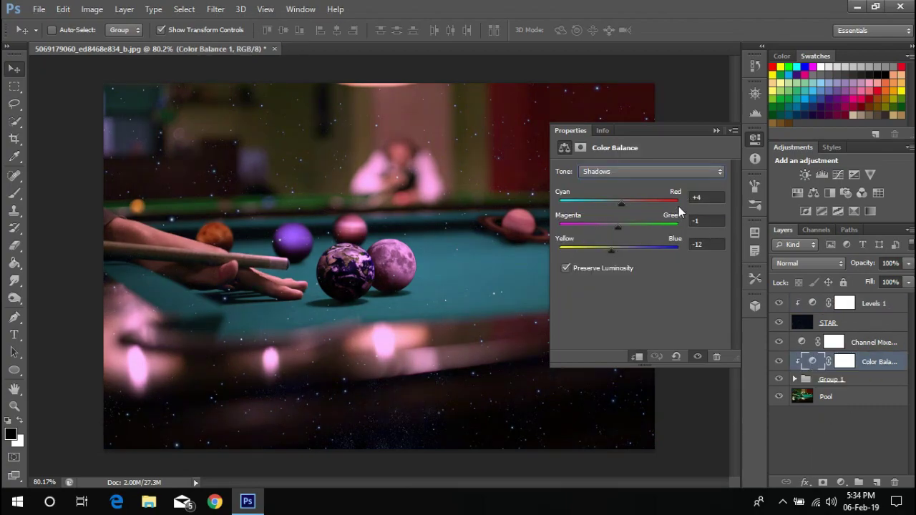
left_click(656, 173)
left_click(659, 199)
left_click(681, 176)
left_click(647, 209)
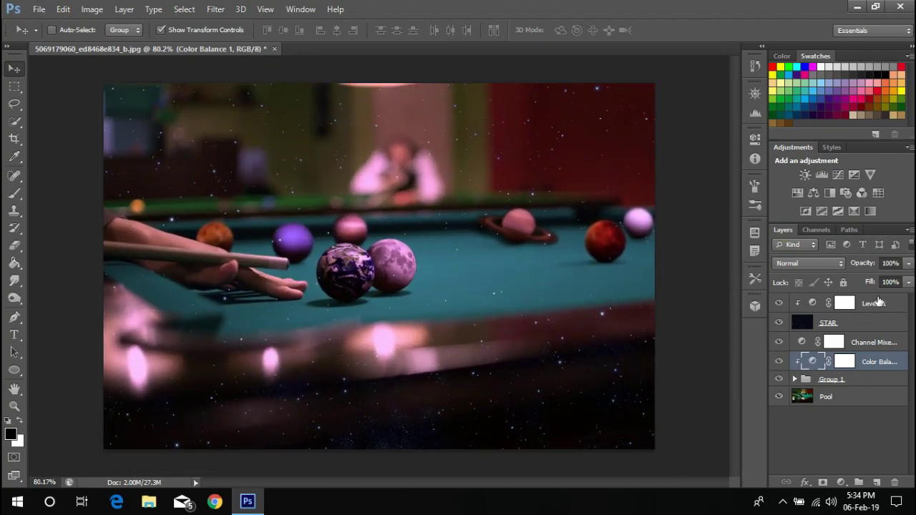
Set the Channel Mixer's Red output Blue contribution to -18%, turning the purple ball blue
double_click(802, 342)
left_click(667, 188)
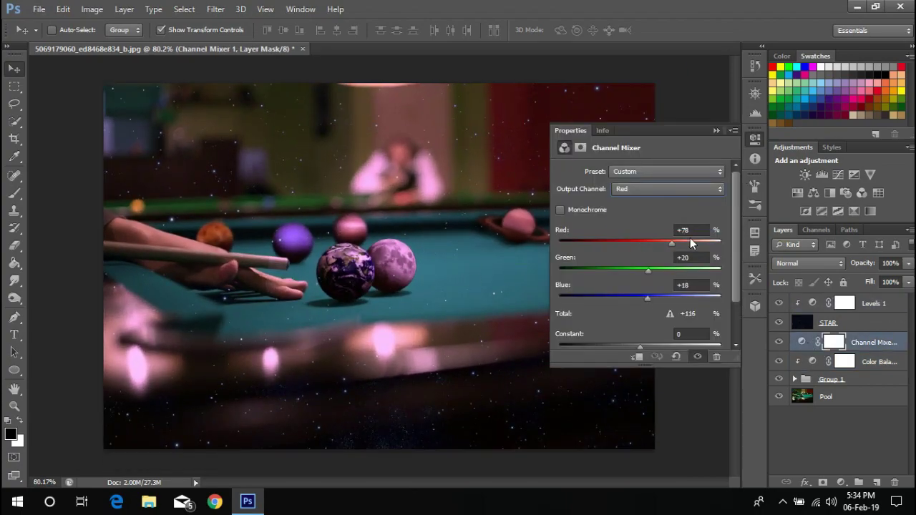
left_click(688, 285)
type("-")
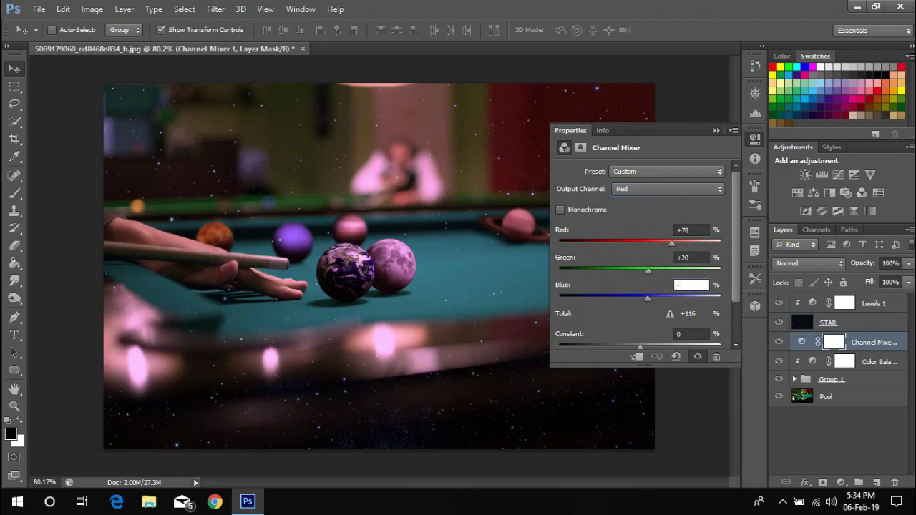
type("18")
key("Return")
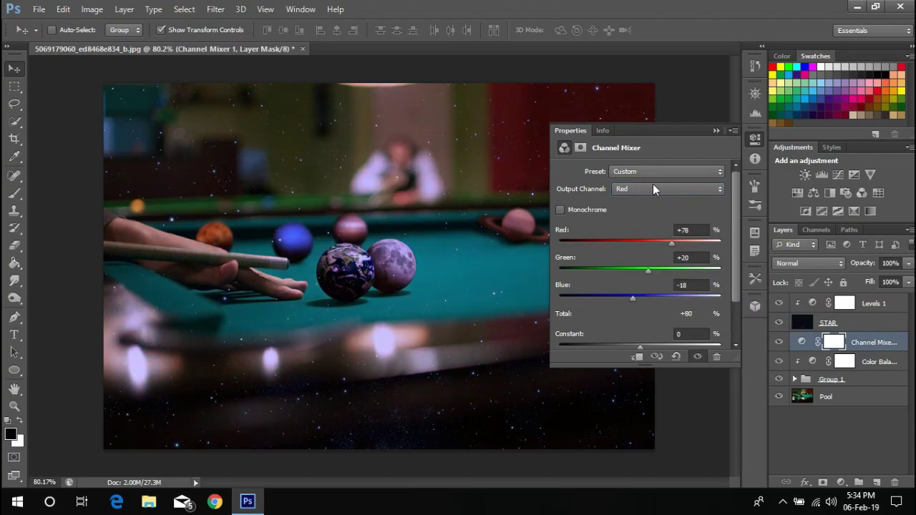
Check the Channel Mixer's Green and Blue output channels and collapse the Properties panel
left_click(653, 188)
left_click(672, 212)
key("Down")
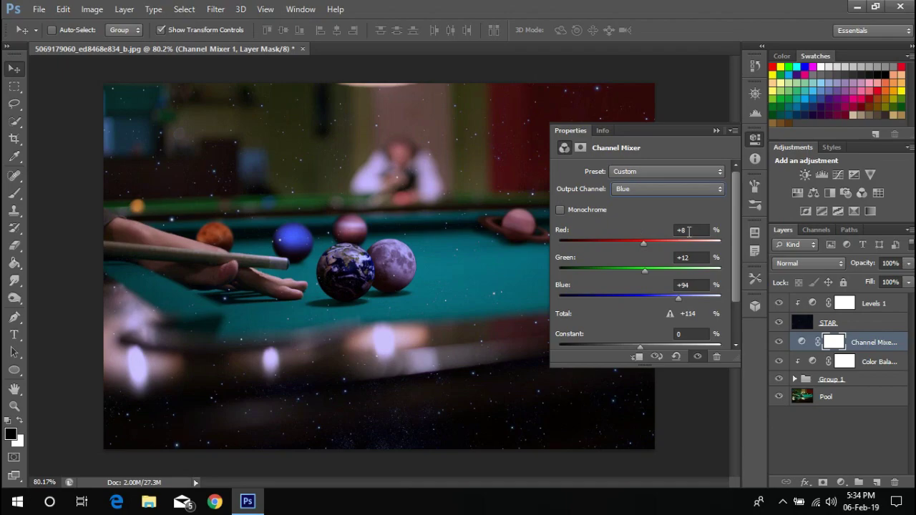
left_click(716, 130)
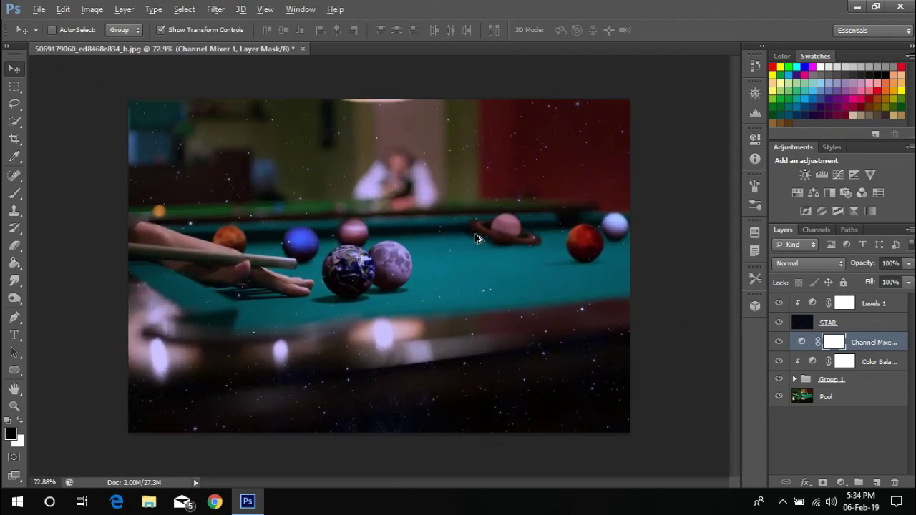
left_click(885, 312)
left_click(801, 342)
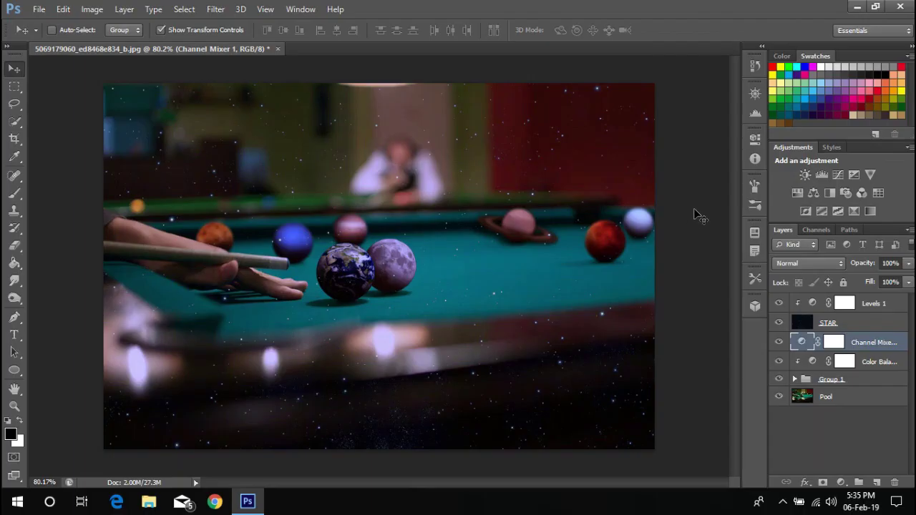
Add a layer mask to the STAR layer and set a large, 0% hardness brush
left_click(14, 193)
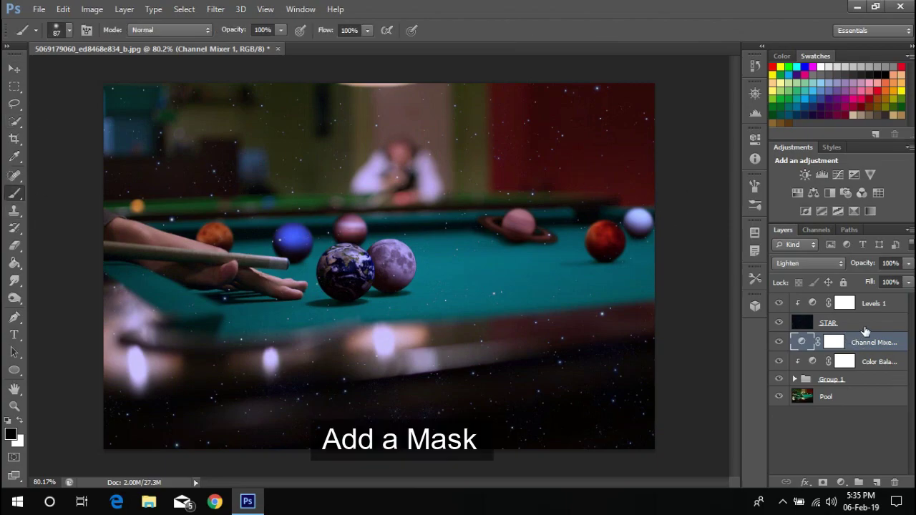
left_click(864, 327)
left_click(823, 483)
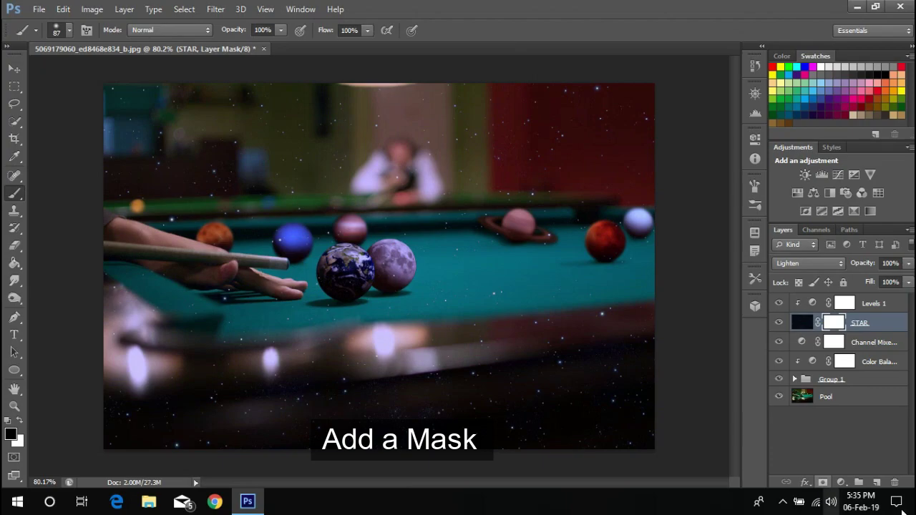
right_click(327, 223)
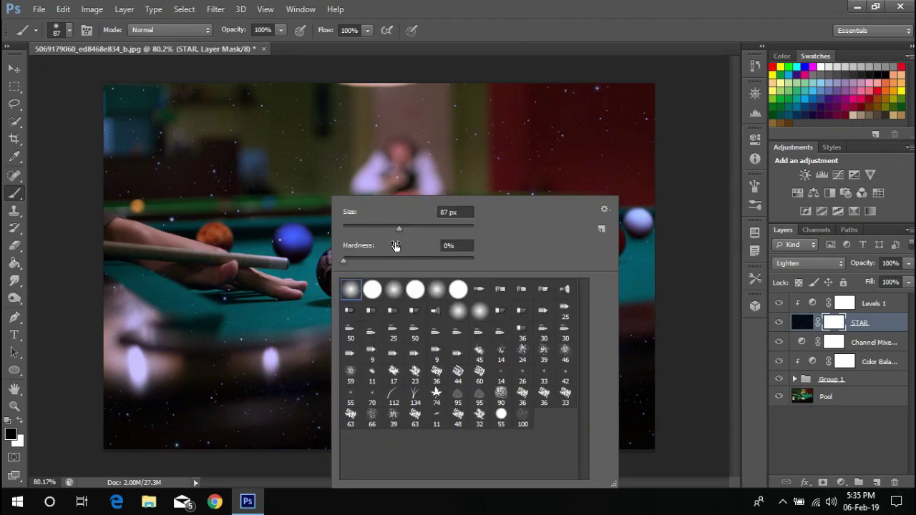
left_click_drag(434, 229, 454, 227)
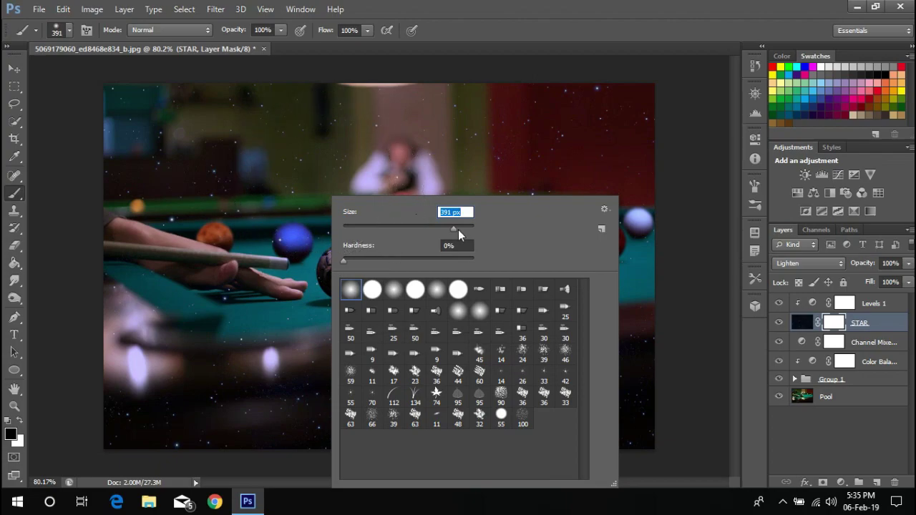
left_click(739, 284)
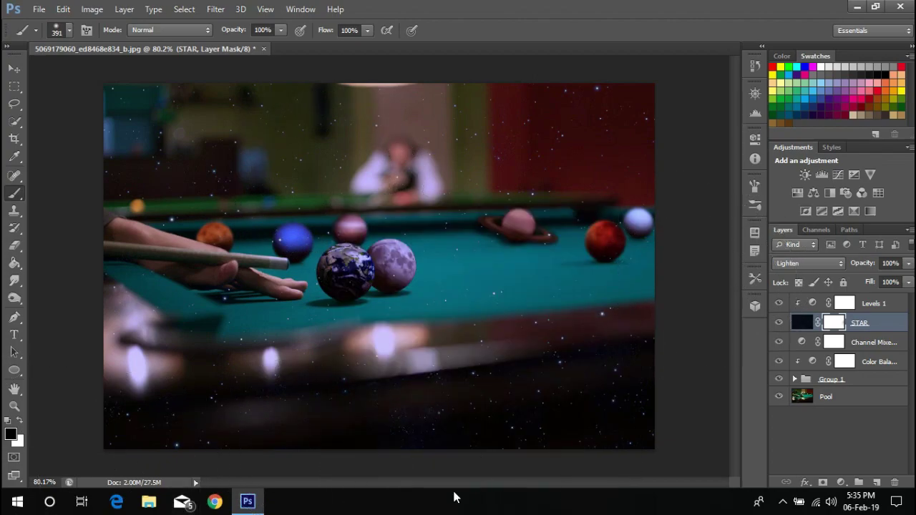
Paint black on the STAR mask to hide stars across the lower image
left_click_drag(368, 438, 92, 401)
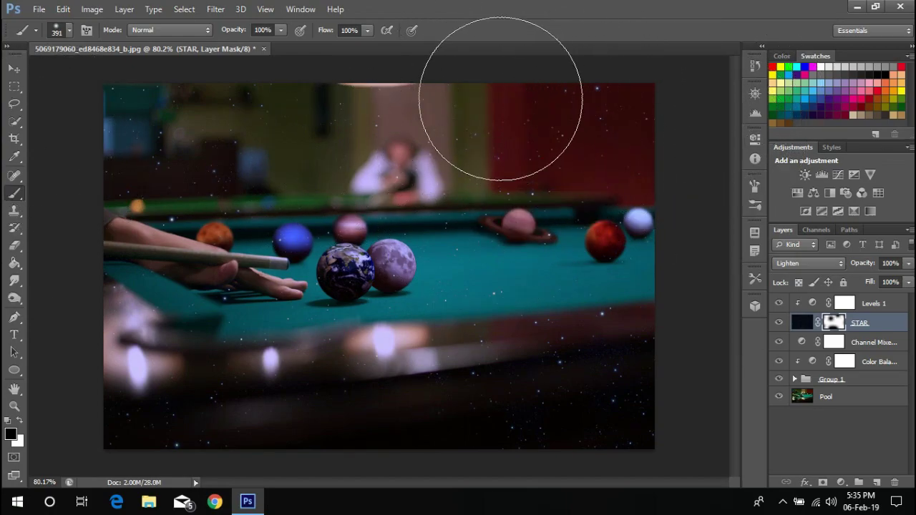
left_click_drag(559, 458, 622, 460)
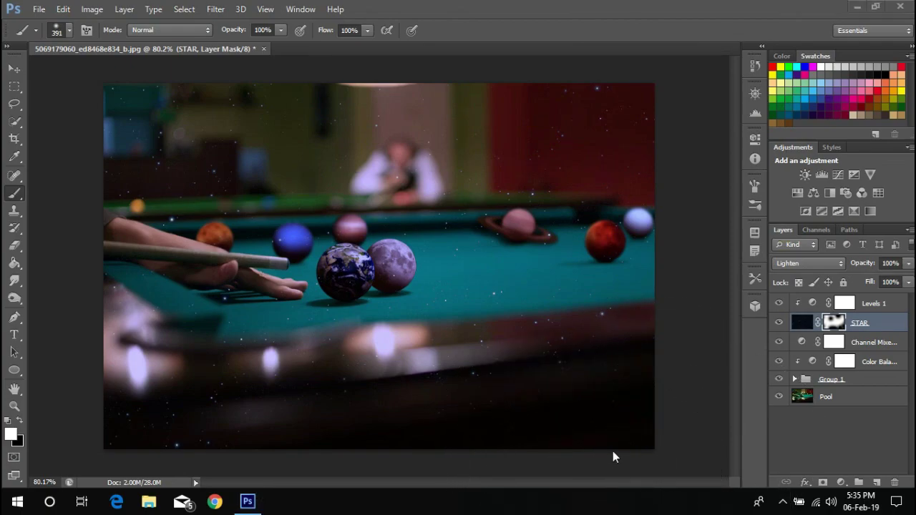
scroll(633, 439, "down", 3)
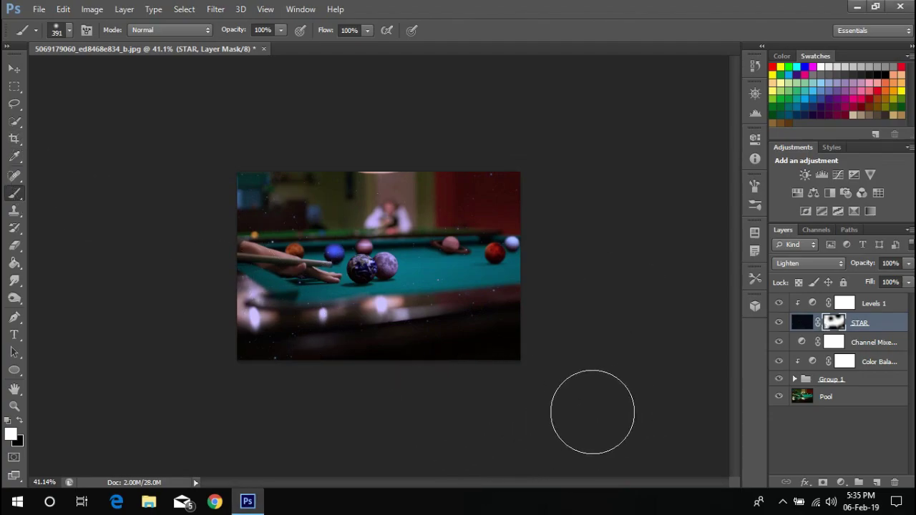
Enlarge the brush to 442 px and paint white on the STAR mask's top edge
right_click(598, 358)
key("Escape")
right_click(440, 280)
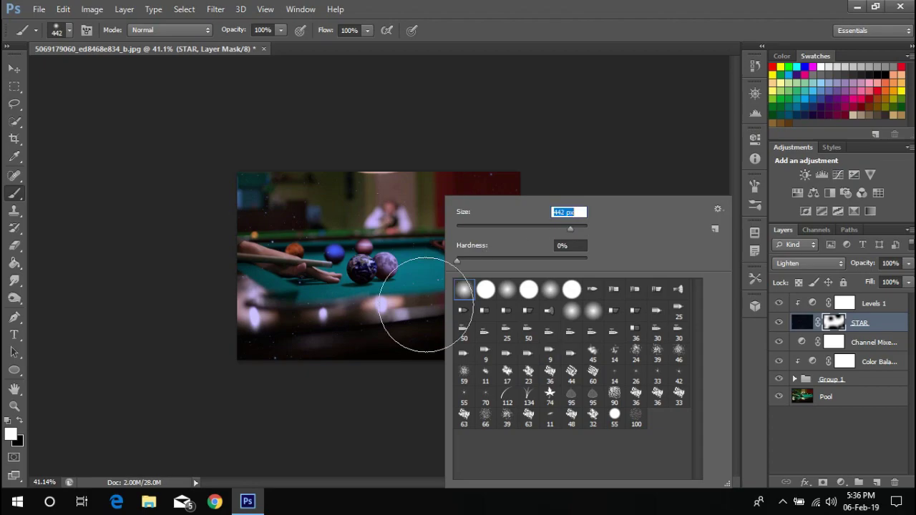
left_click(214, 390)
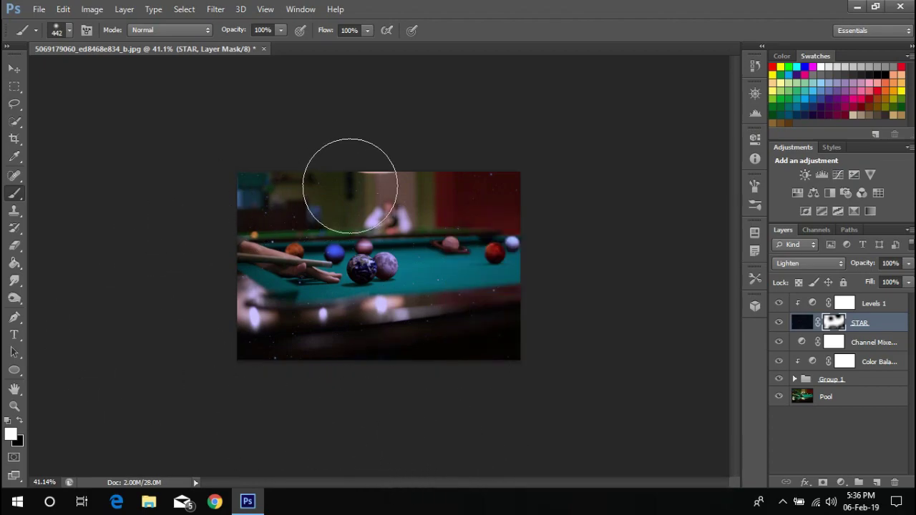
left_click_drag(327, 137, 321, 170)
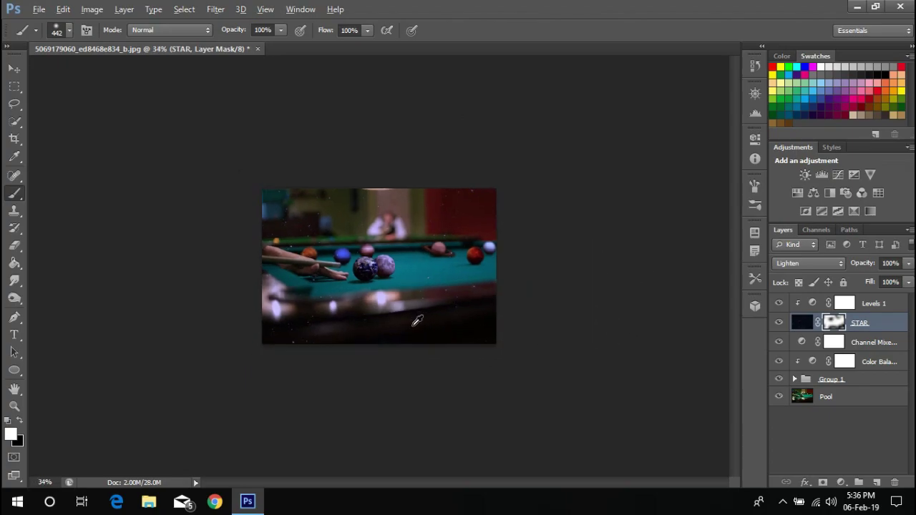
Swap the painting colour to black and zoom in to check the composite
left_click_drag(410, 327, 443, 322)
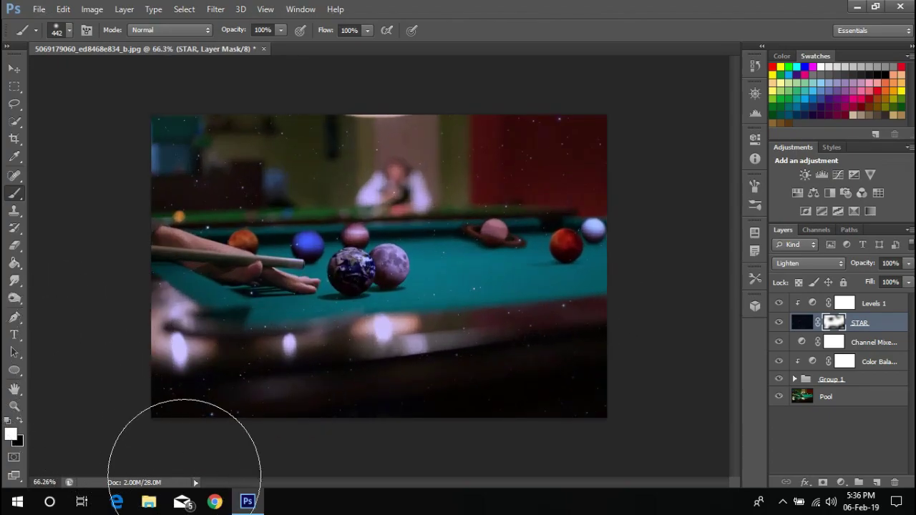
scroll(247, 394, "down", 2)
key("x")
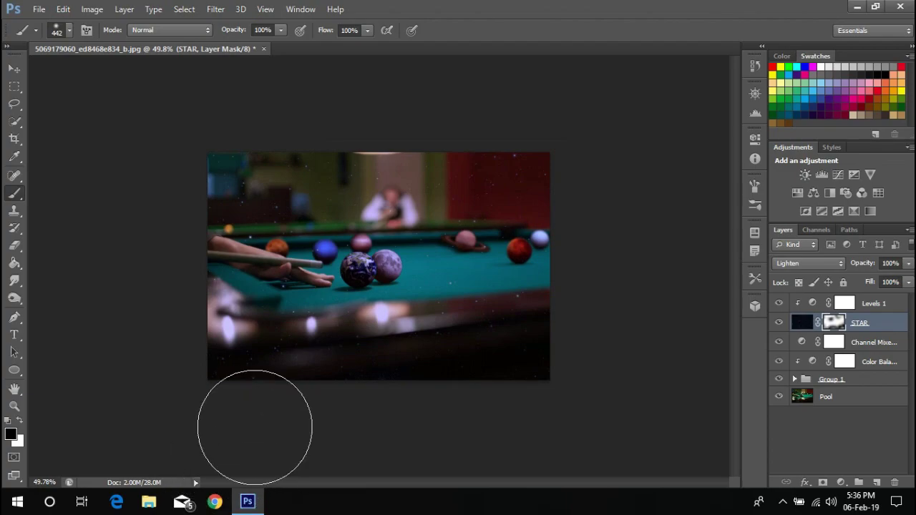
key("ctrl+plus")
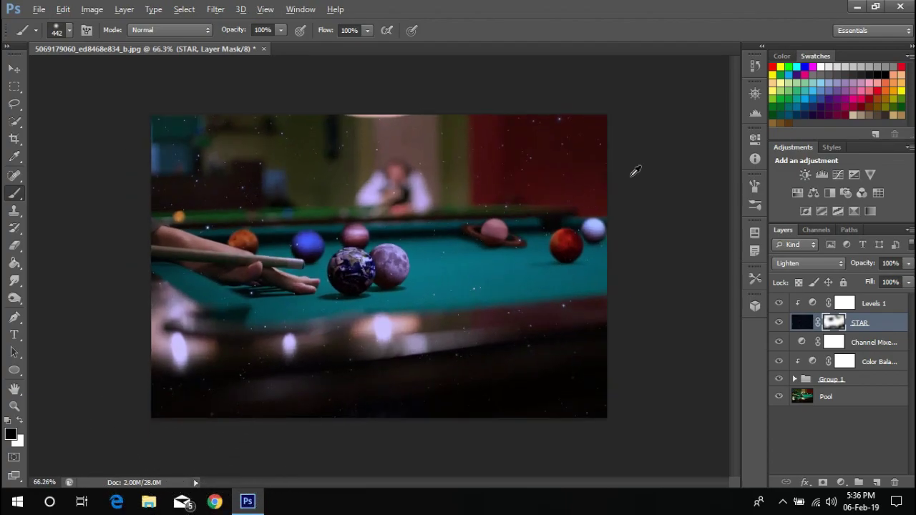
key("alt")
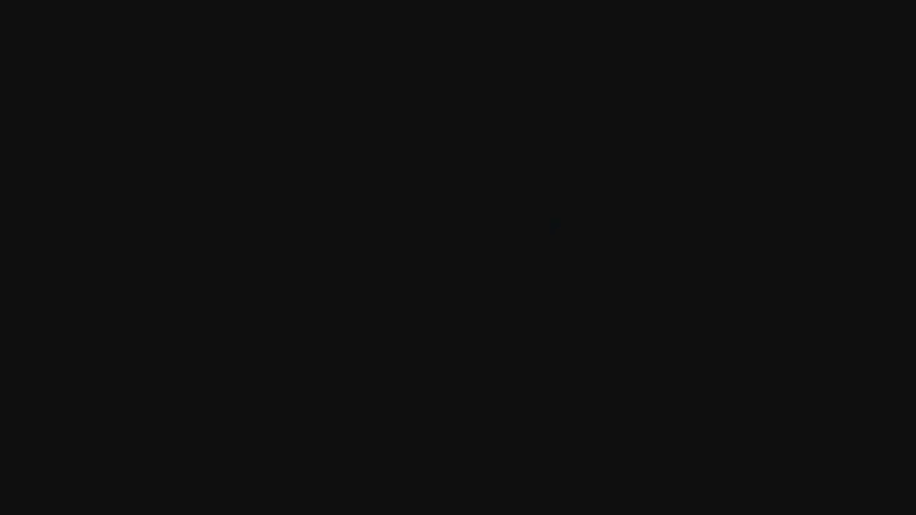